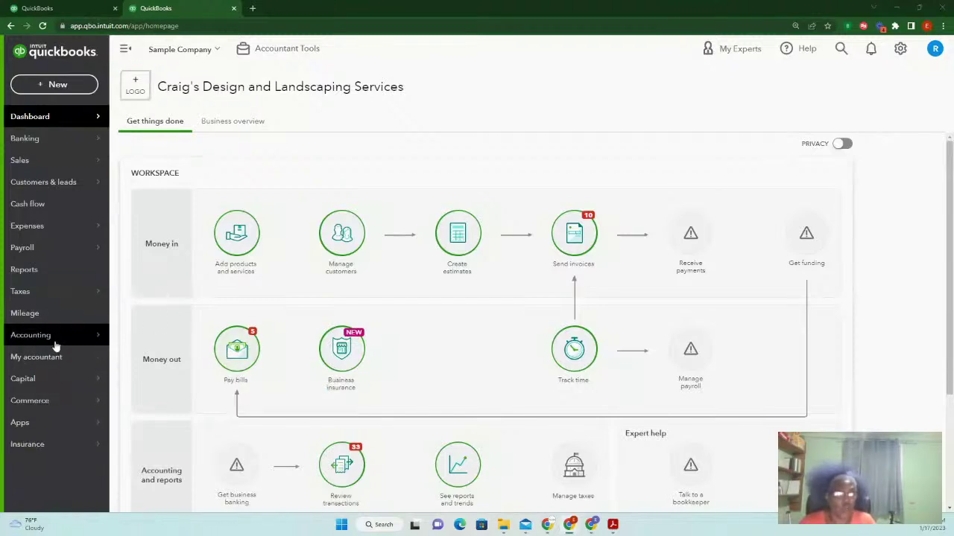
# - Duplicate the browser tab showing the Craig's Design and Landscaping Services dashboard
pyautogui.moveTo(50, 339)
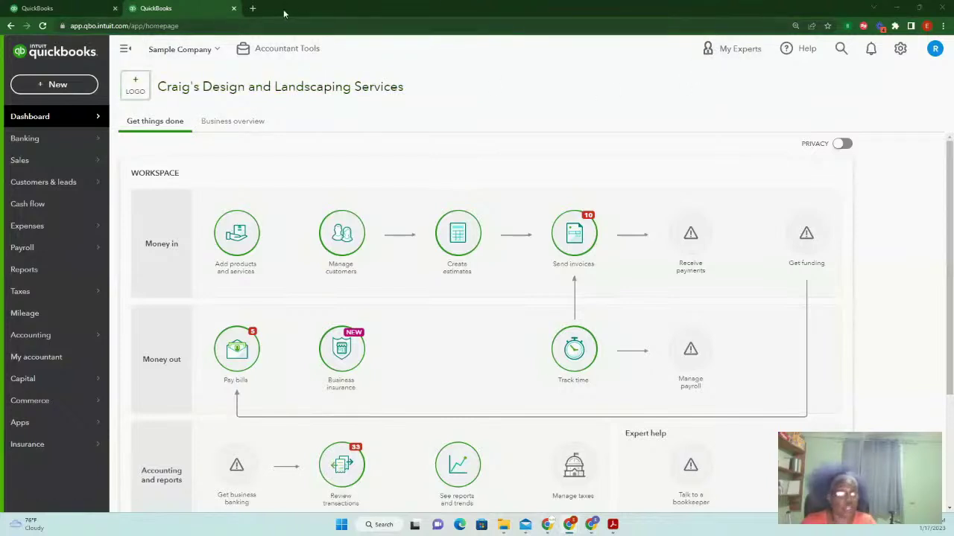
pyautogui.rightClick(199, 11)
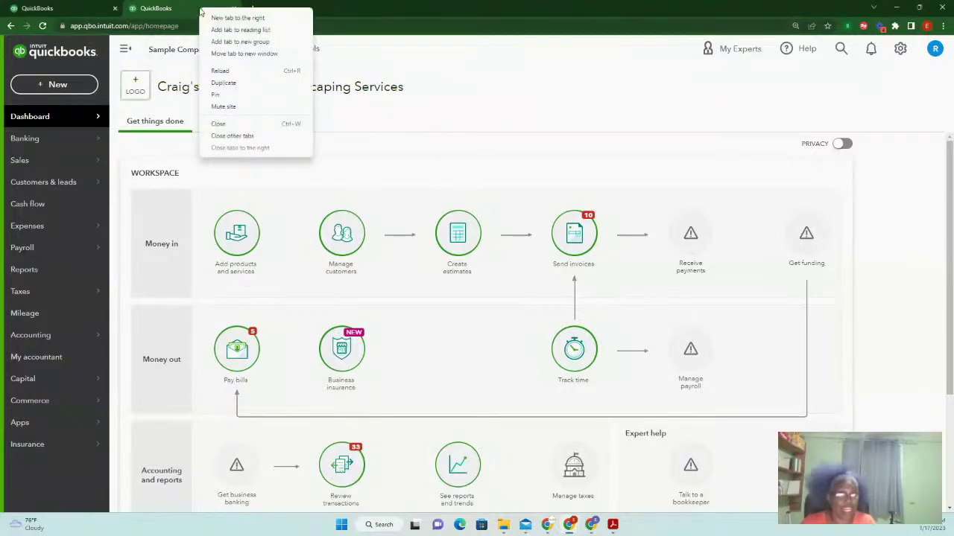
pyautogui.click(216, 83)
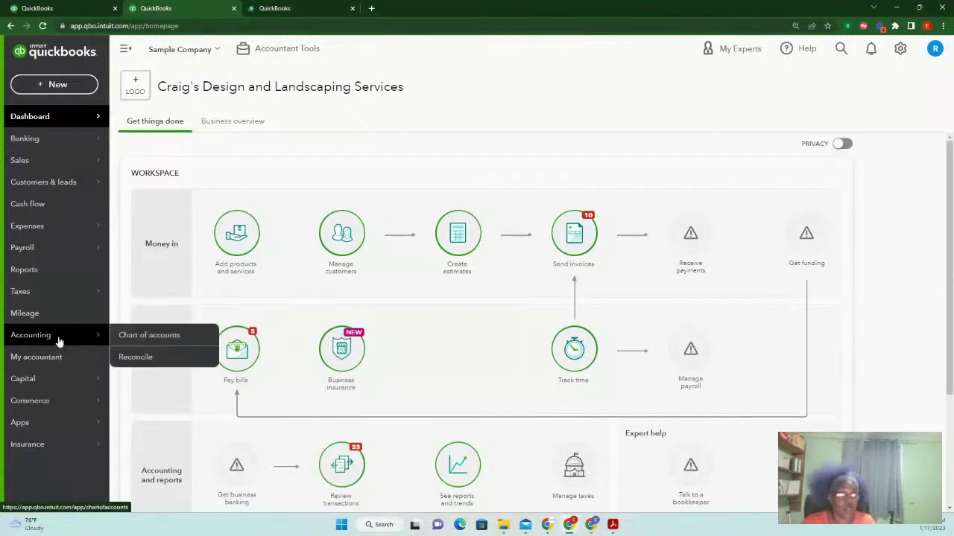
# - Open the company's Chart of Accounts and look through its asset, liability, equity and income accounts
pyautogui.click(160, 340)
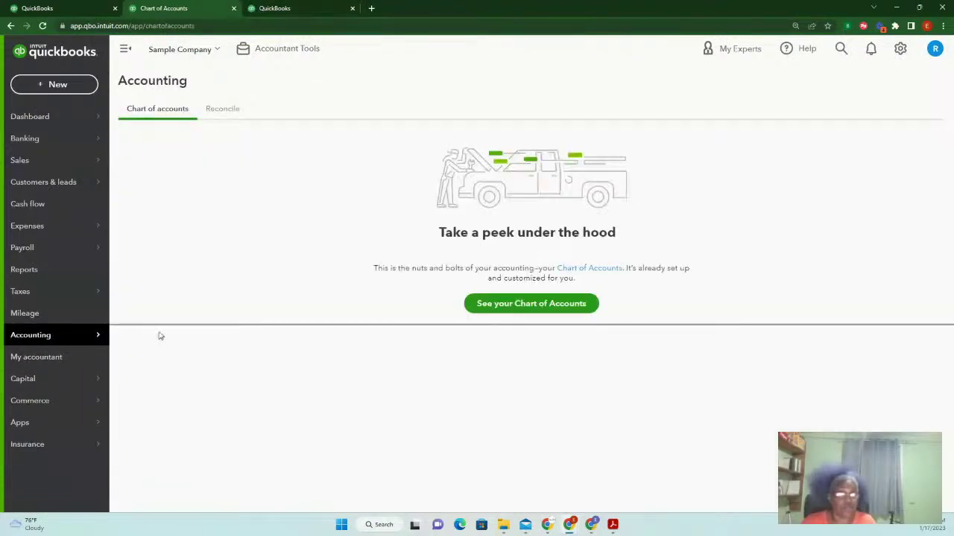
pyautogui.click(512, 313)
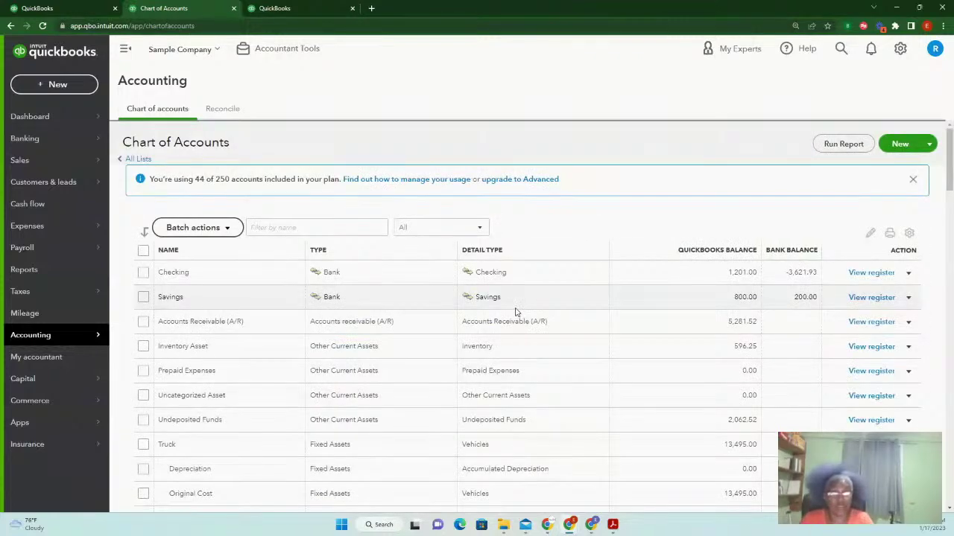
pyautogui.scroll(-3, 573, 289)
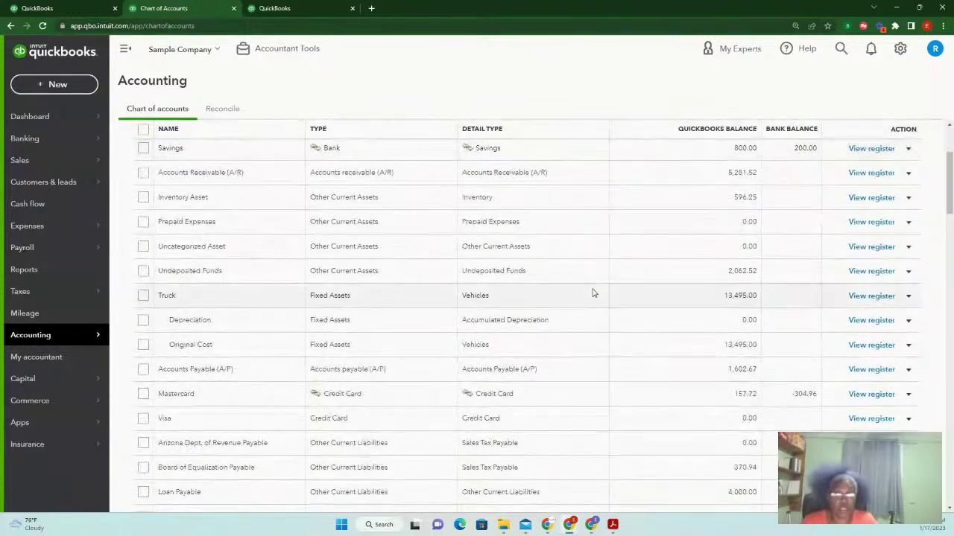
pyautogui.scroll(-3, 569, 296)
pyautogui.scroll(-2, 569, 298)
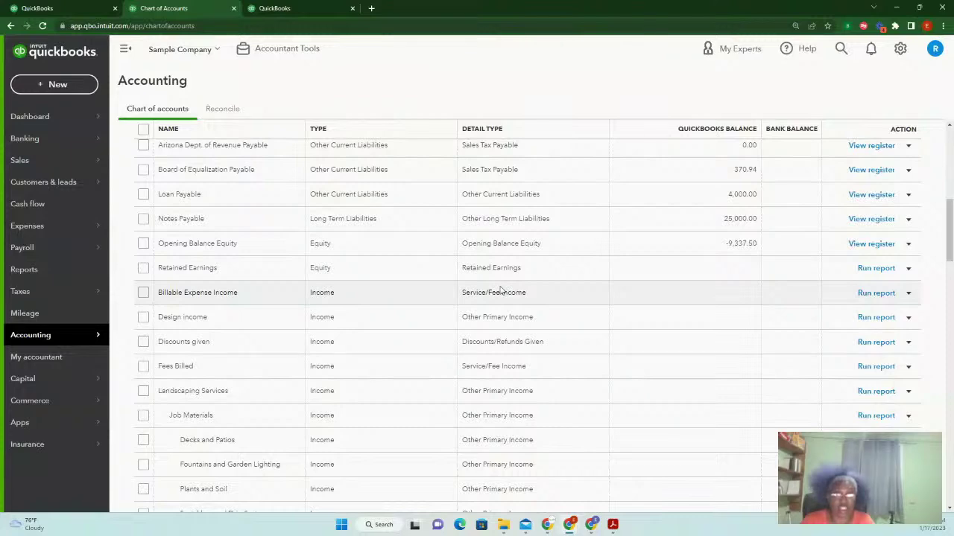
pyautogui.scroll(10, 501, 290)
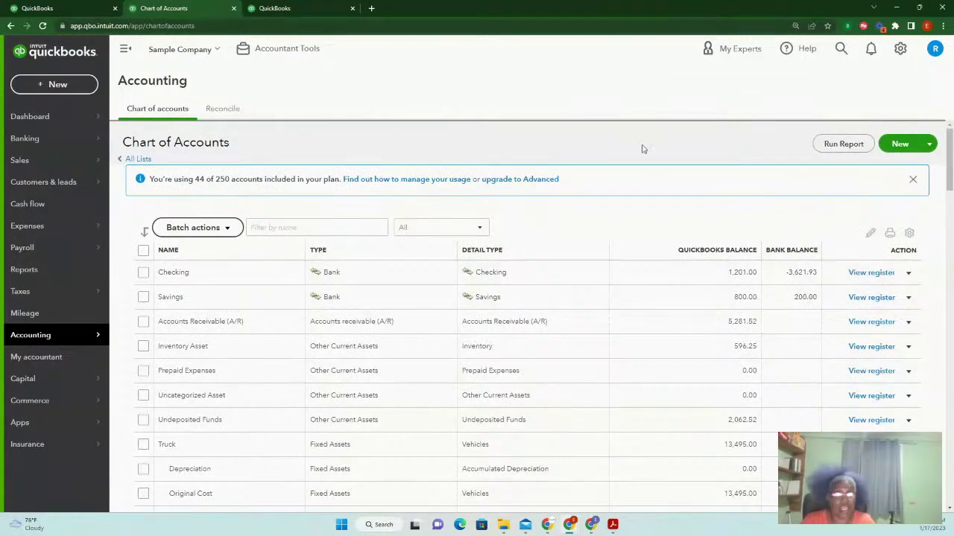
# - Run the Account List report from the Chart of Accounts and open its export options
pyautogui.click(837, 151)
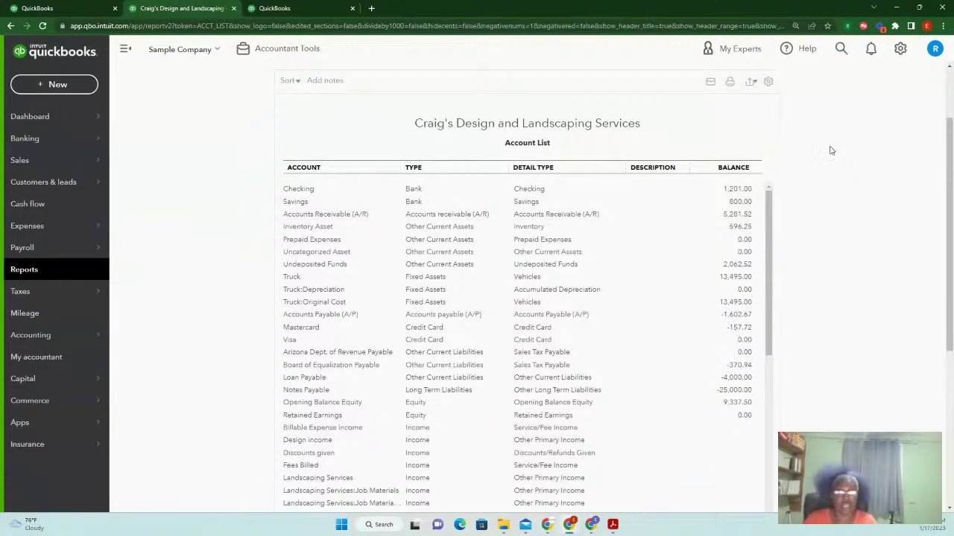
pyautogui.scroll(-6, 624, 234)
pyautogui.scroll(-3, 652, 322)
pyautogui.scroll(6, 650, 317)
pyautogui.scroll(5, 648, 311)
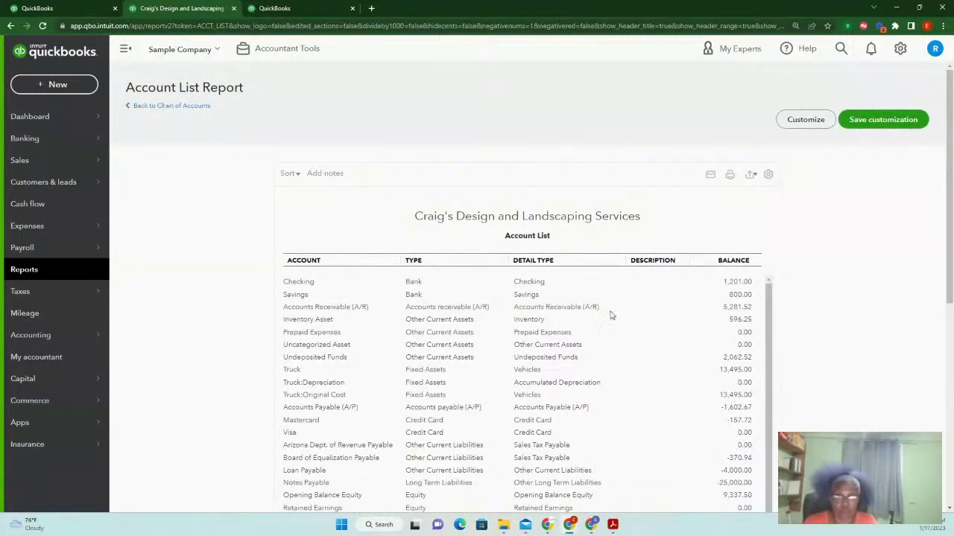
pyautogui.scroll(-5, 685, 325)
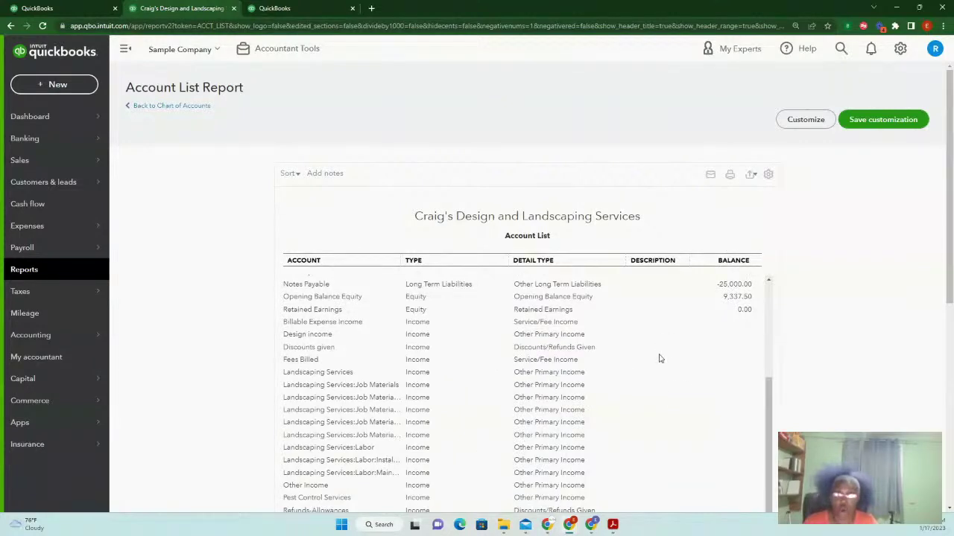
pyautogui.click(751, 176)
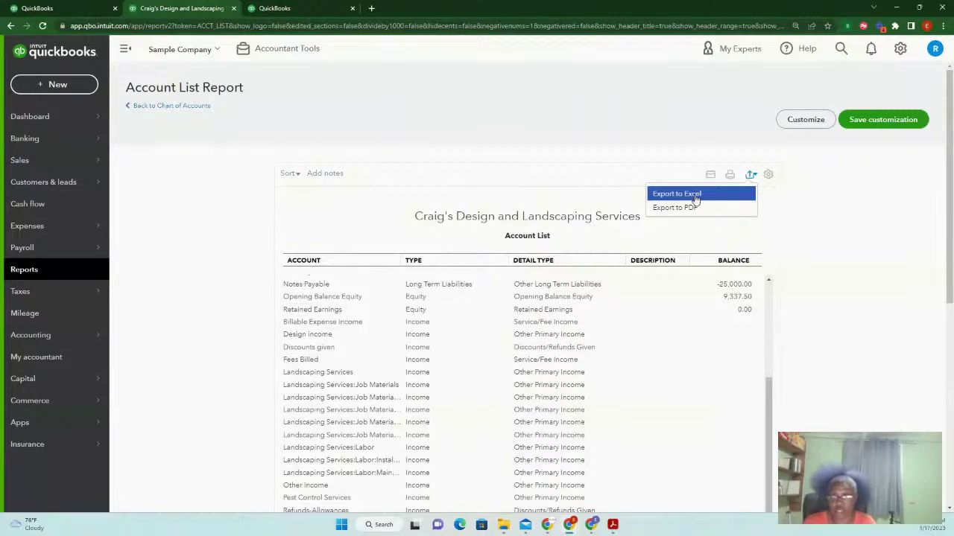
# - Examine the account types in the Account List report, from bank and asset accounts through liabilities, equity, income, cost of goods sold and expenses
pyautogui.scroll(5, 722, 353)
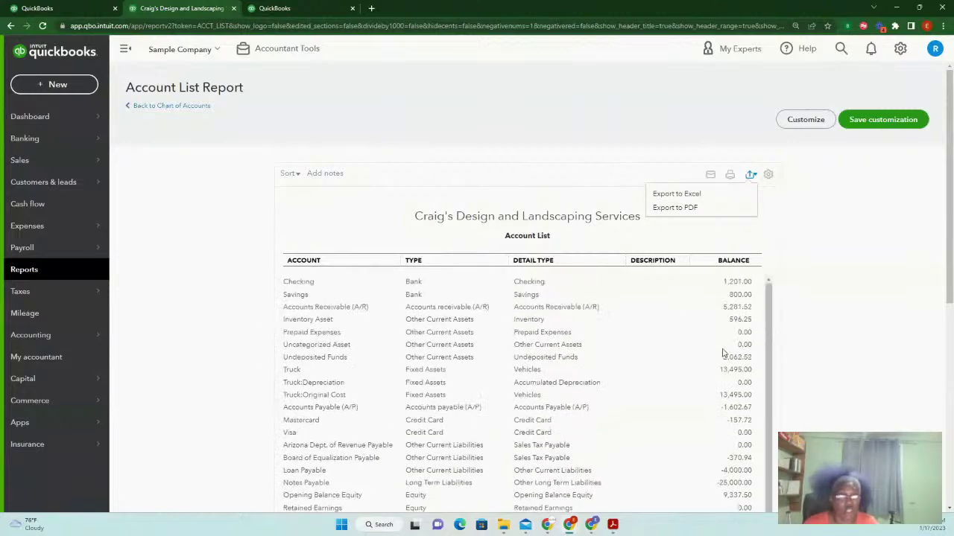
pyautogui.scroll(-2, 688, 318)
pyautogui.scroll(2, 517, 315)
pyautogui.scroll(-2, 457, 328)
pyautogui.scroll(-10, 456, 328)
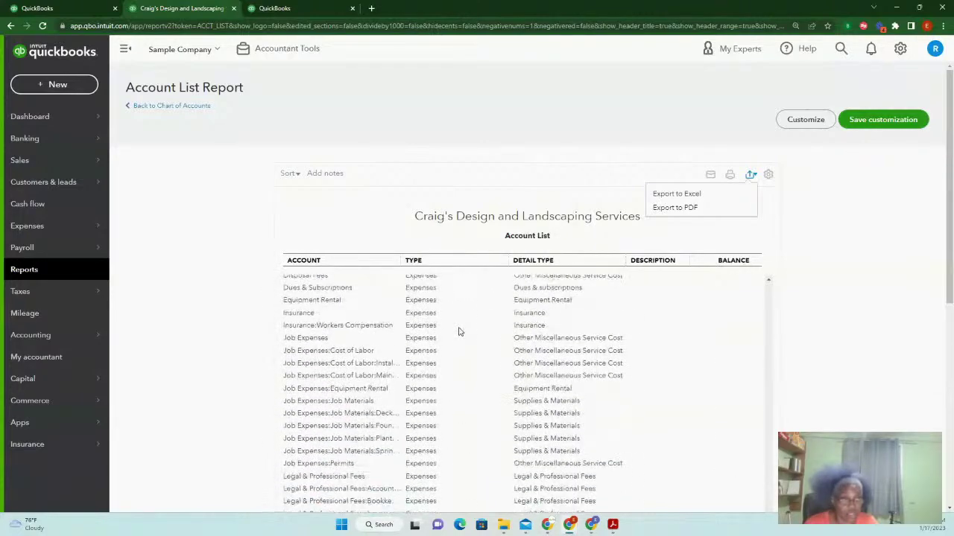
pyautogui.scroll(10, 481, 333)
pyautogui.scroll(1, 485, 333)
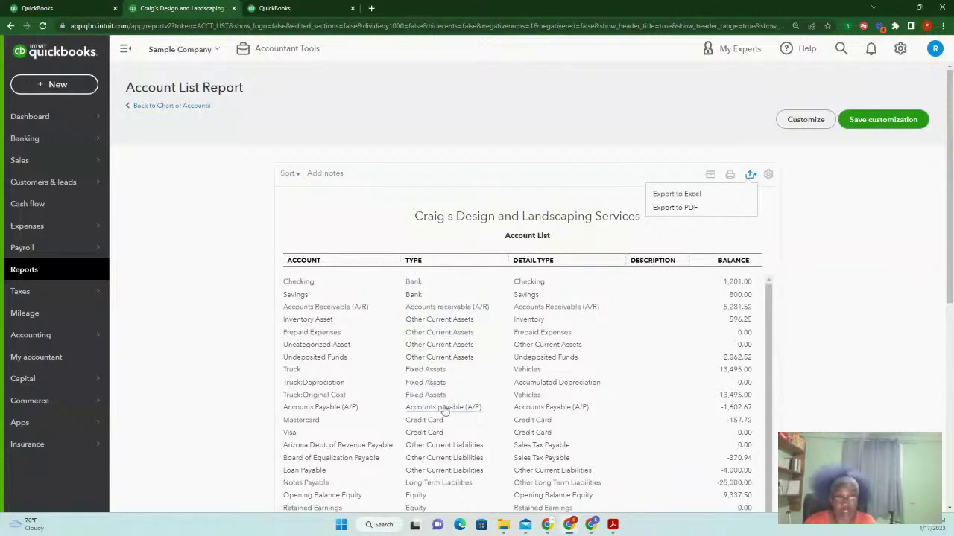
pyautogui.scroll(-3, 475, 383)
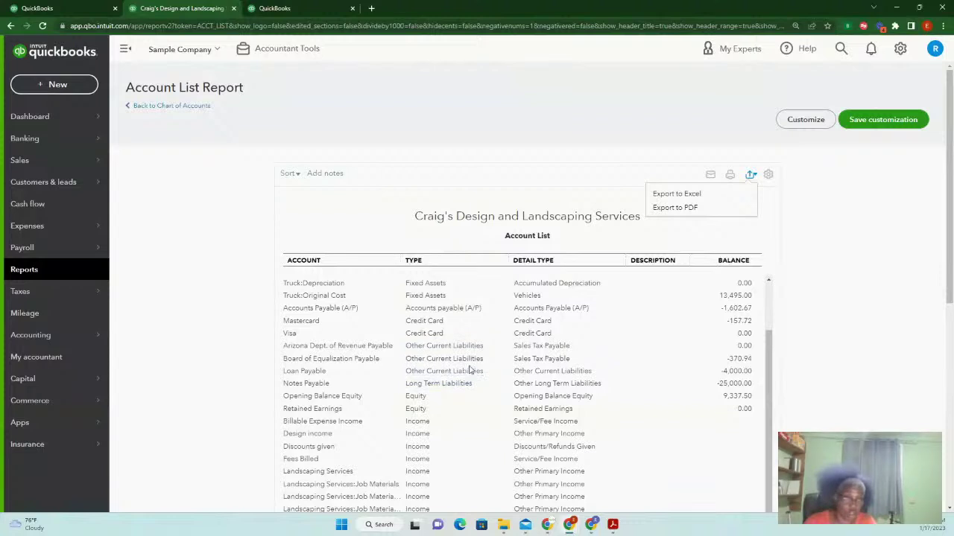
pyautogui.scroll(-1, 452, 345)
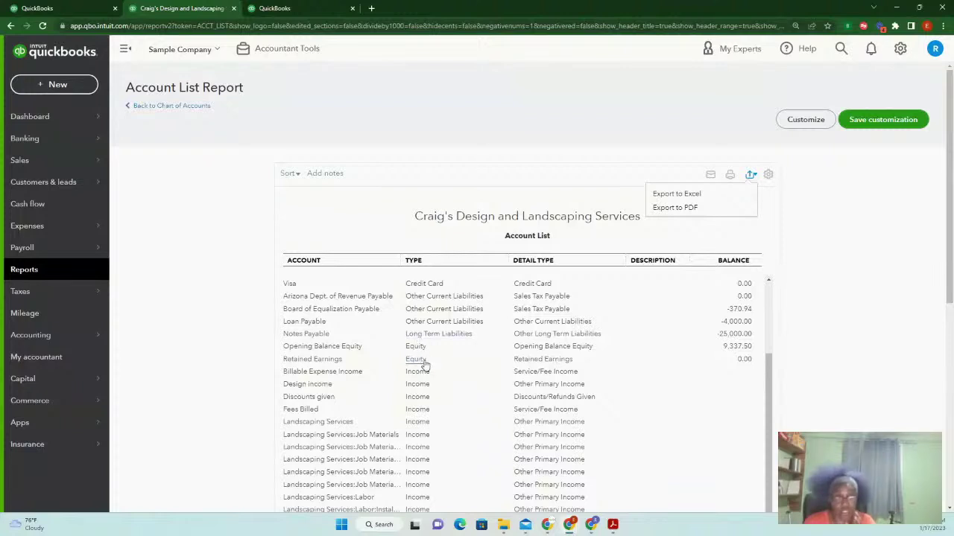
pyautogui.scroll(-5, 460, 362)
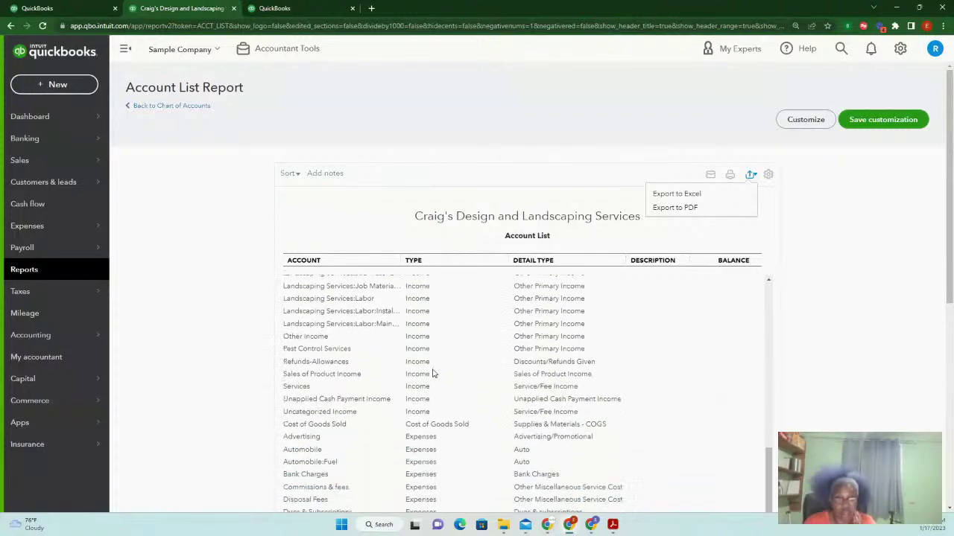
pyautogui.scroll(-6, 471, 410)
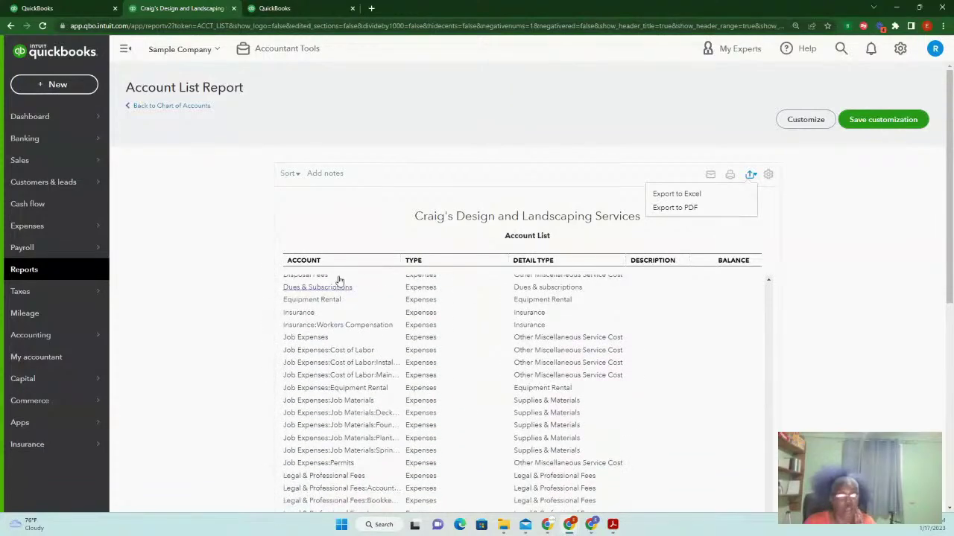
# - Switch to the duplicated dashboard tab and open the Profit and Loss report from the favorite reports
pyautogui.click(311, 9)
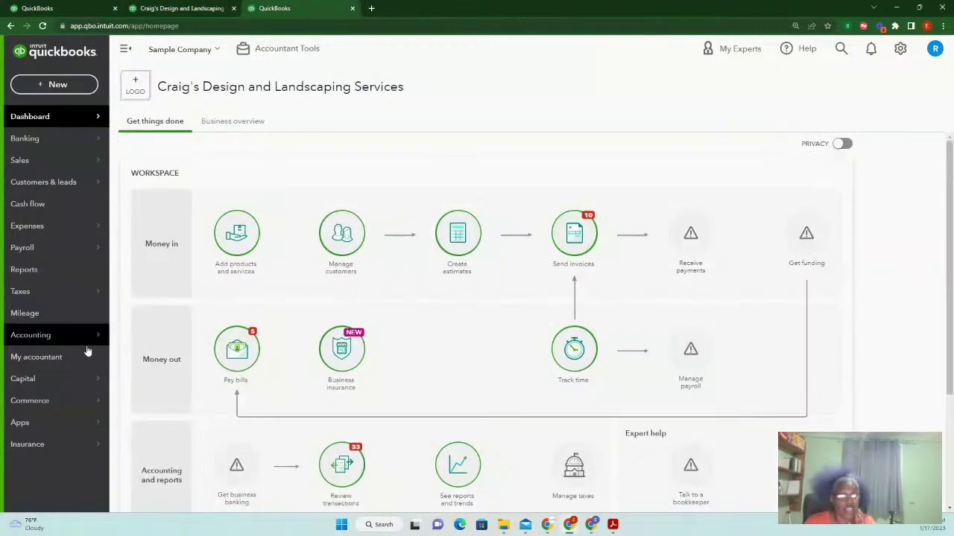
pyautogui.rightClick(37, 273)
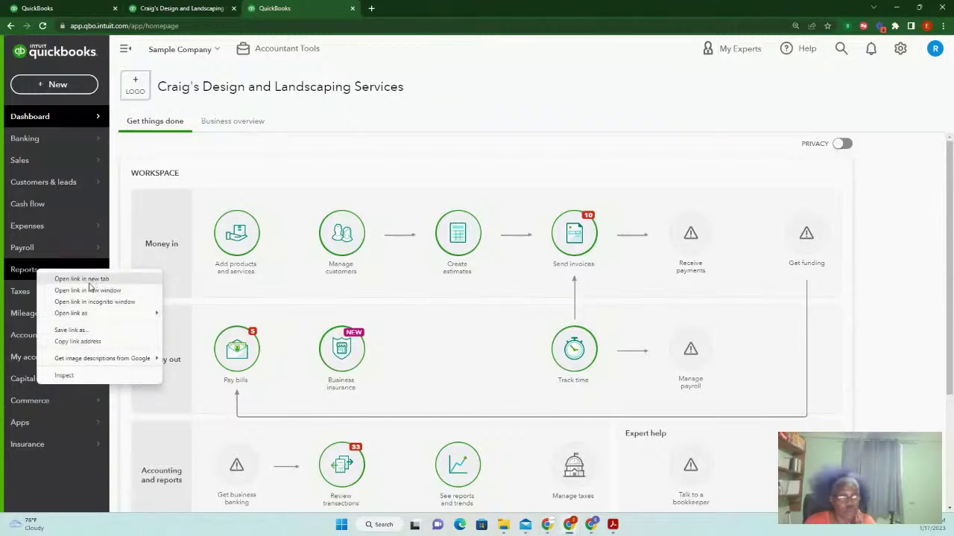
pyautogui.click(165, 405)
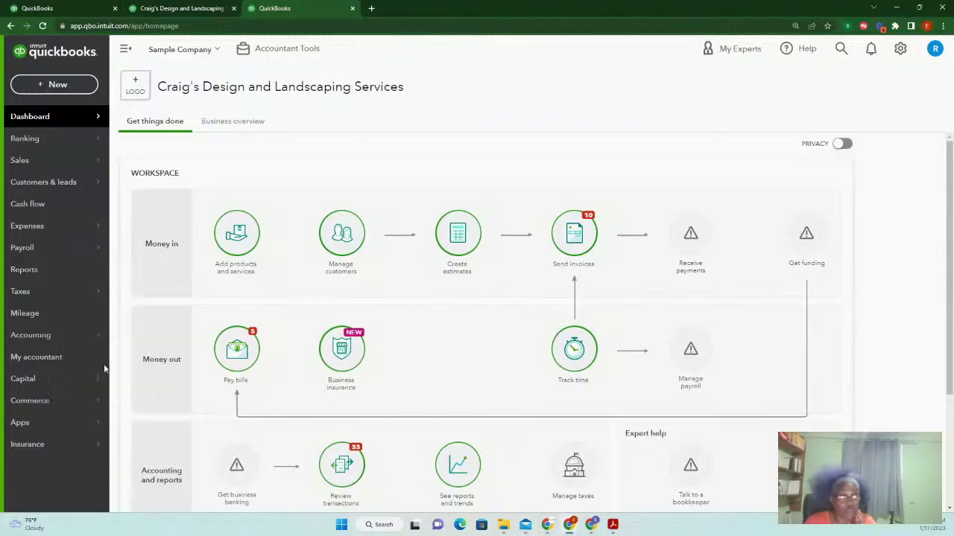
pyautogui.click(35, 275)
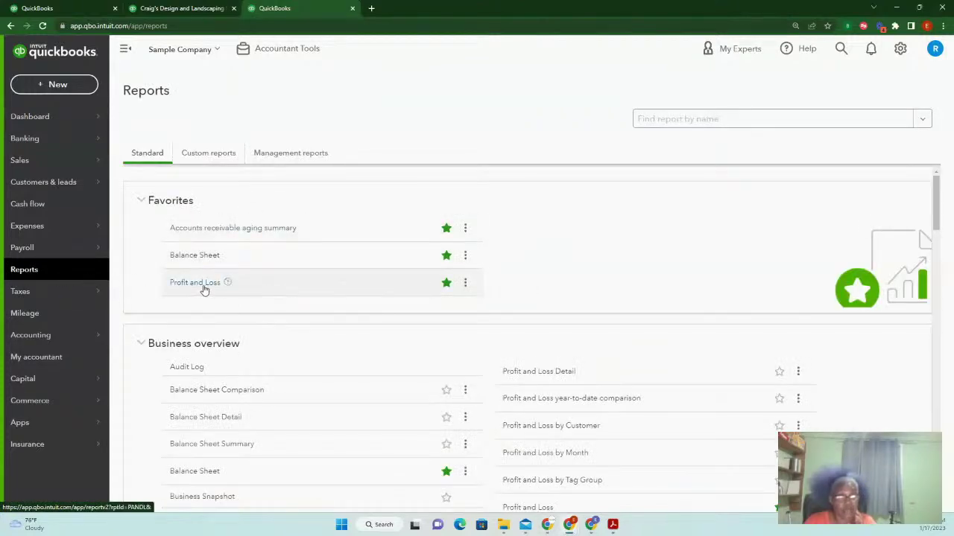
pyautogui.click(196, 283)
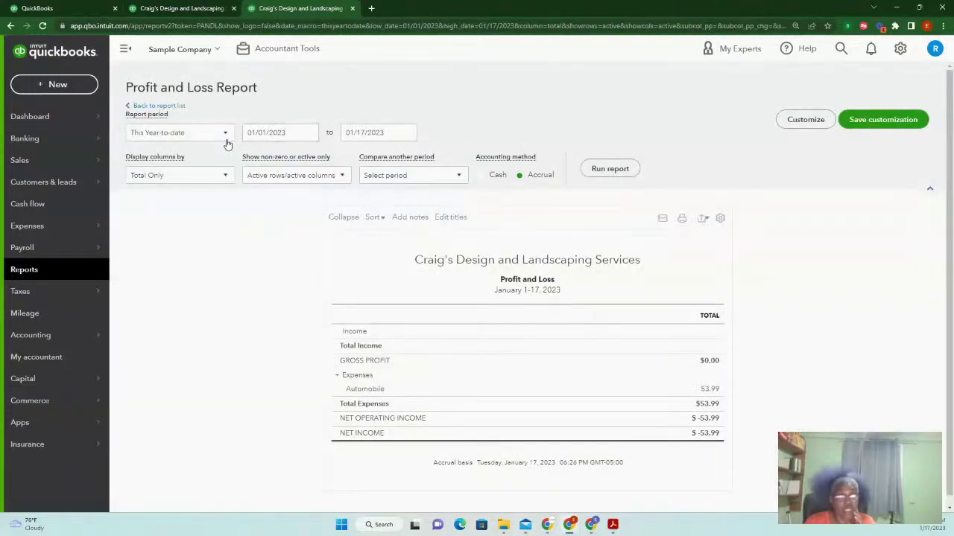
# - Run the Profit and Loss report for Last Year using the Cash accounting method
pyautogui.click(227, 135)
pyautogui.scroll(-3, 221, 221)
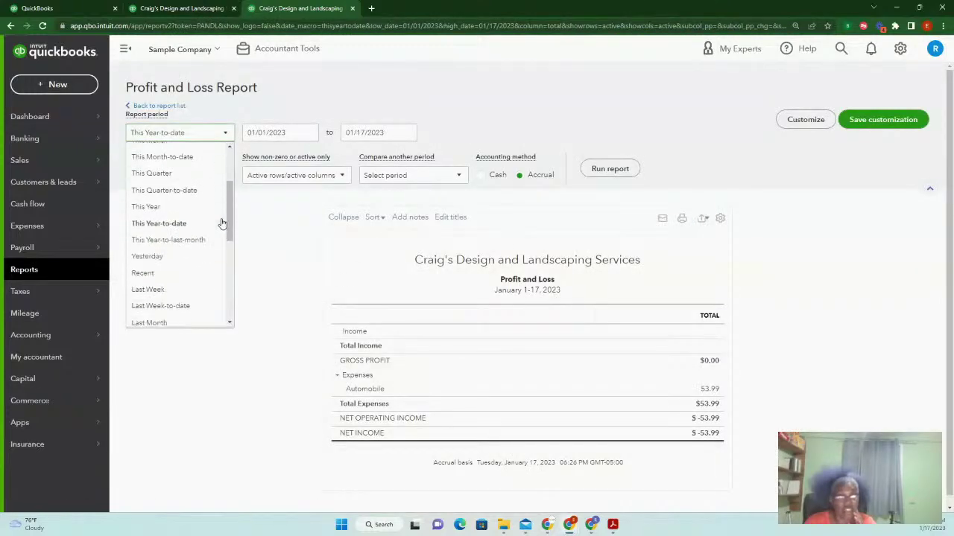
pyautogui.scroll(-2, 221, 221)
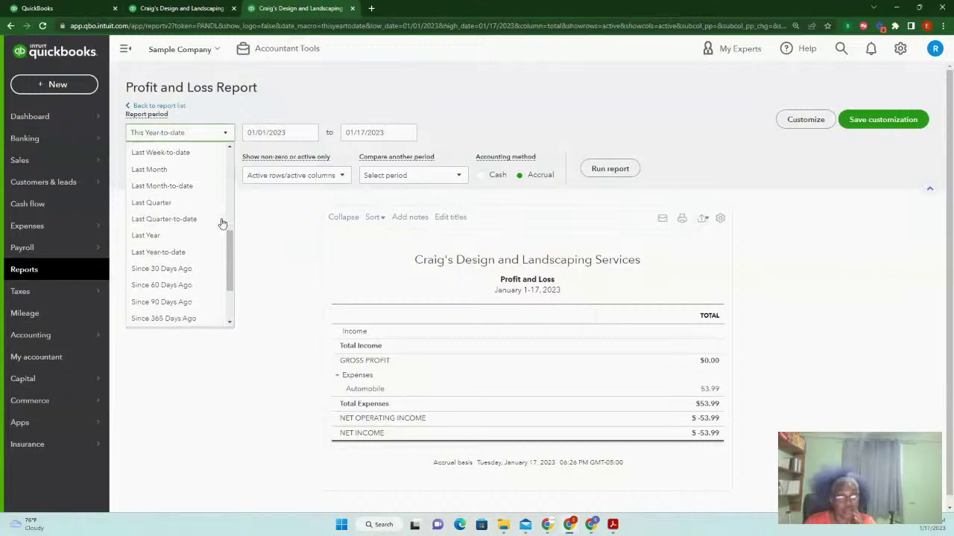
pyautogui.click(183, 237)
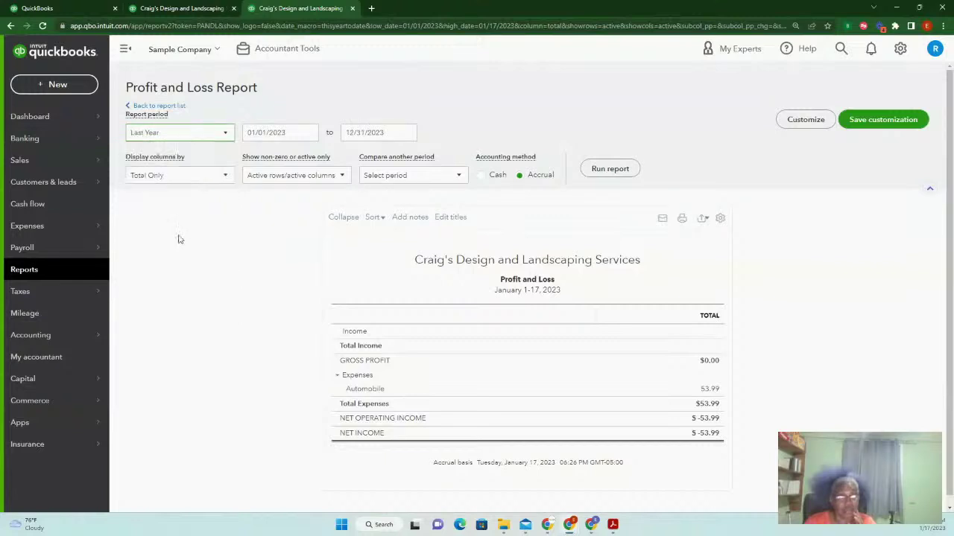
pyautogui.click(481, 177)
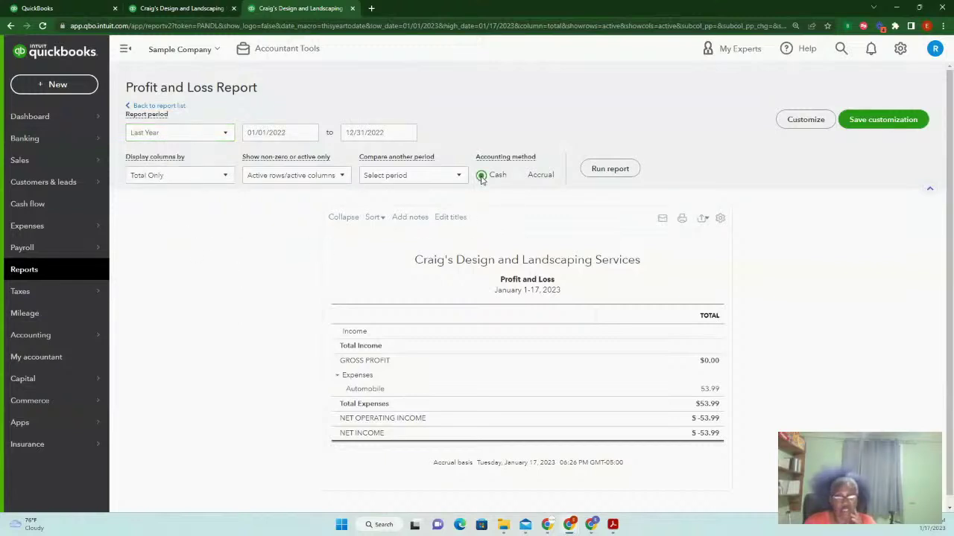
pyautogui.click(609, 170)
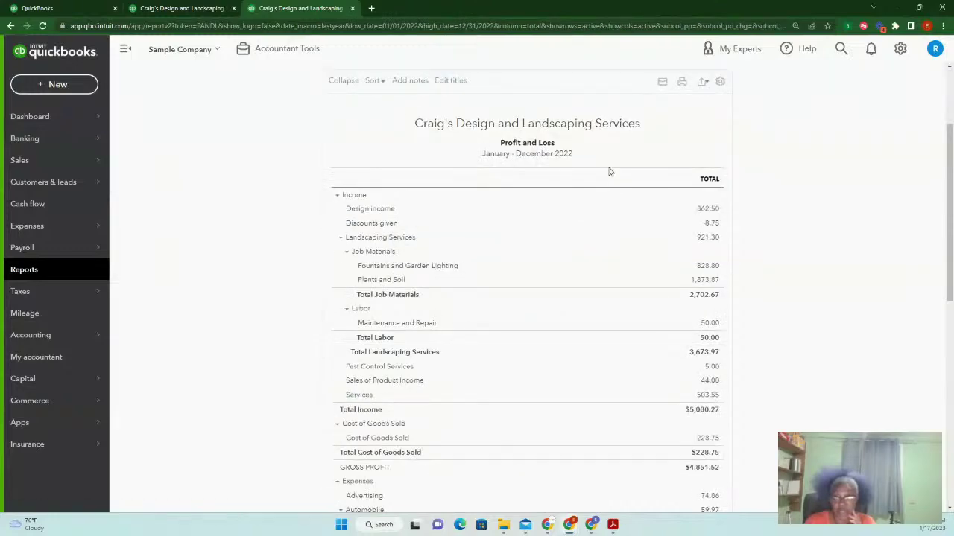
# - Examine the income, cost of goods sold, expense and net income sections of the 2022 Profit and Loss report
pyautogui.scroll(-5, 653, 304)
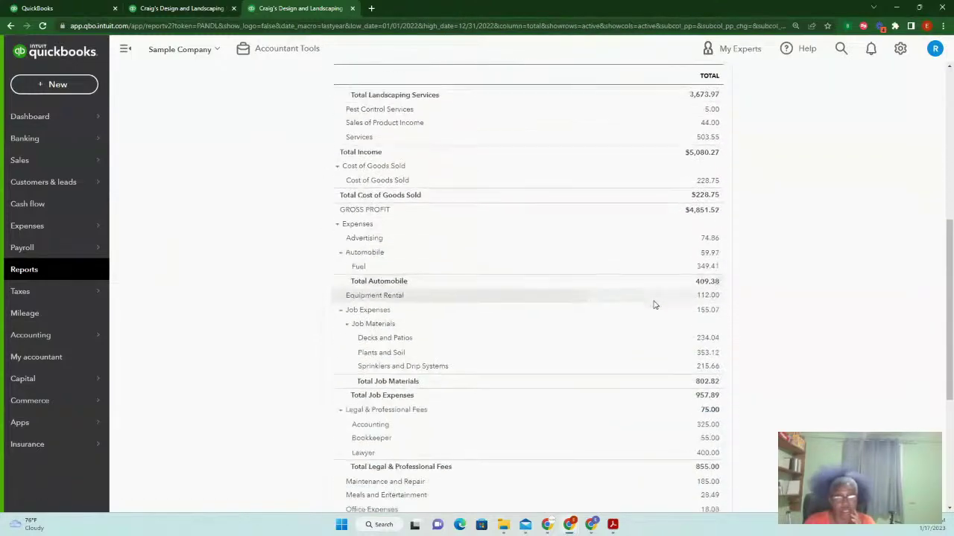
pyautogui.scroll(-3, 653, 304)
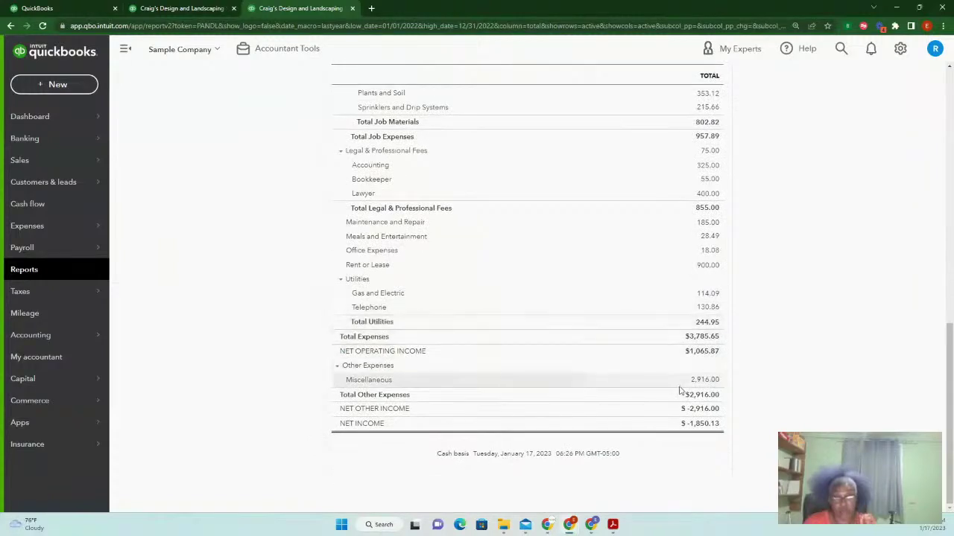
pyautogui.scroll(2, 542, 370)
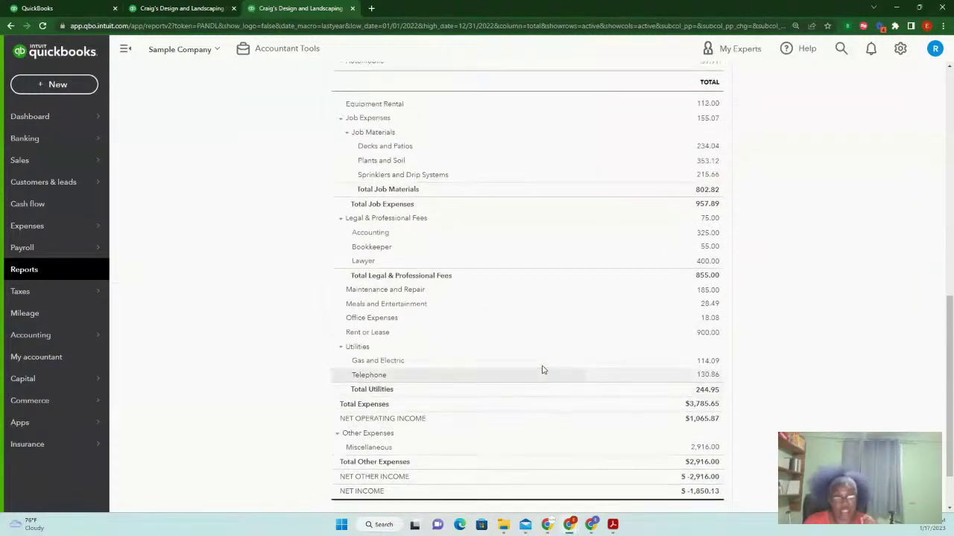
pyautogui.scroll(1, 542, 370)
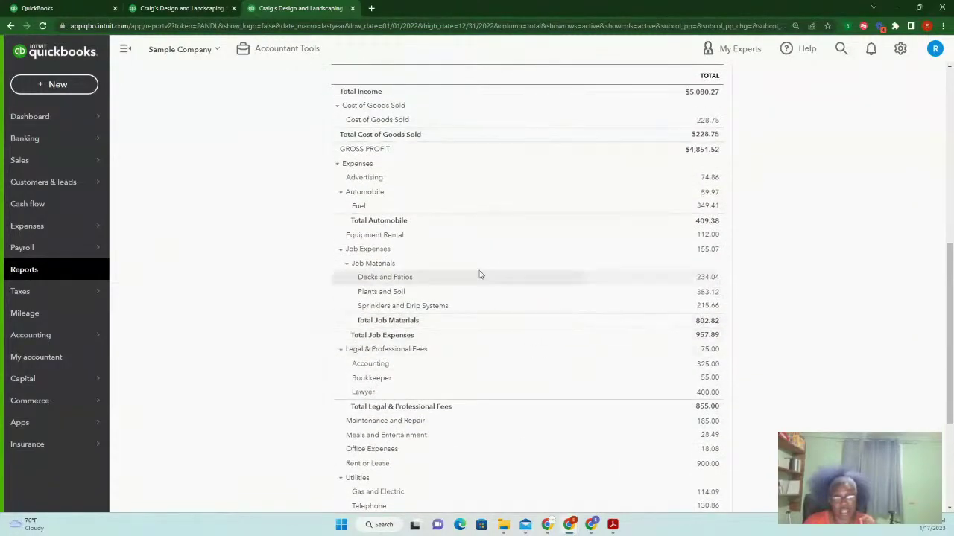
pyautogui.scroll(5, 509, 184)
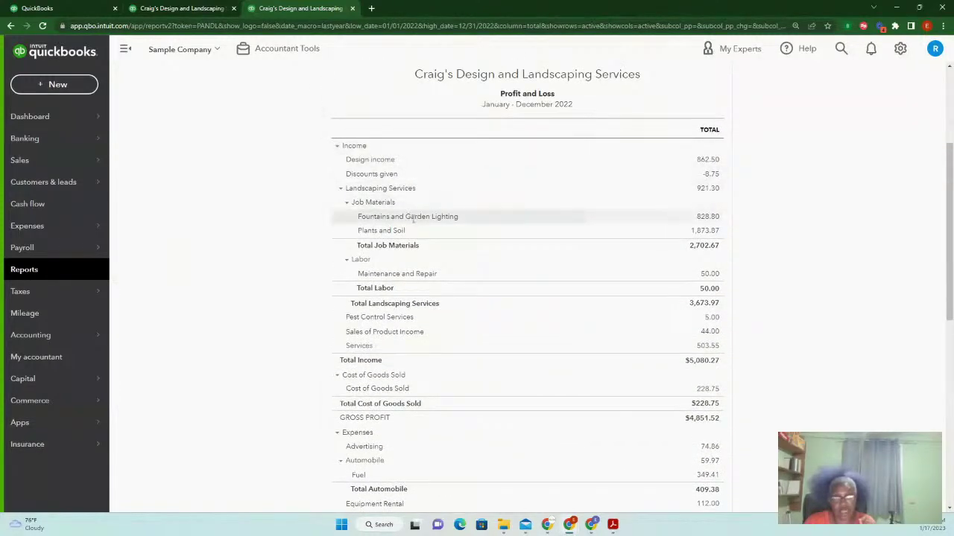
pyautogui.scroll(-1, 465, 316)
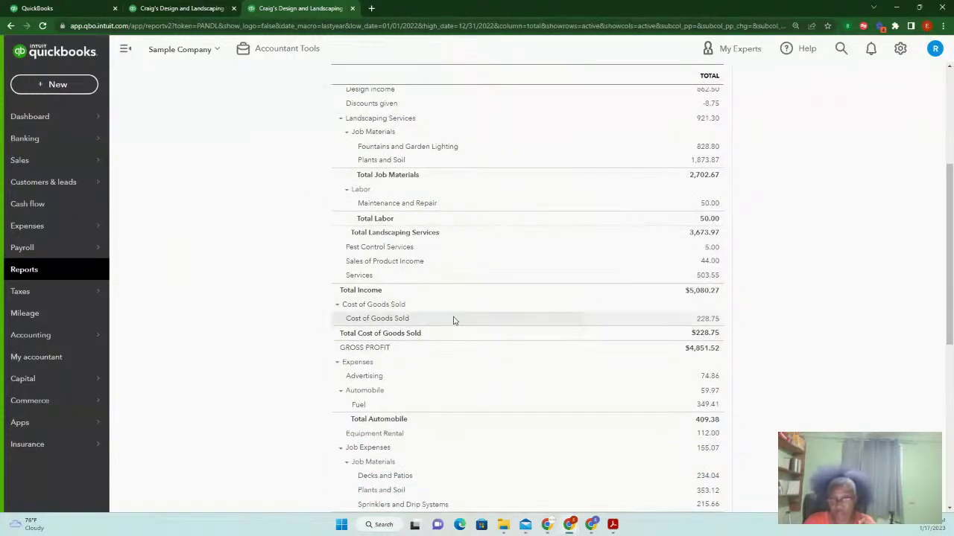
# - Collapse the Job Materials, Automobile, Legal & Professional Fees and Utilities groups in the Expenses section of the Profit and Loss report
pyautogui.scroll(-2, 479, 300)
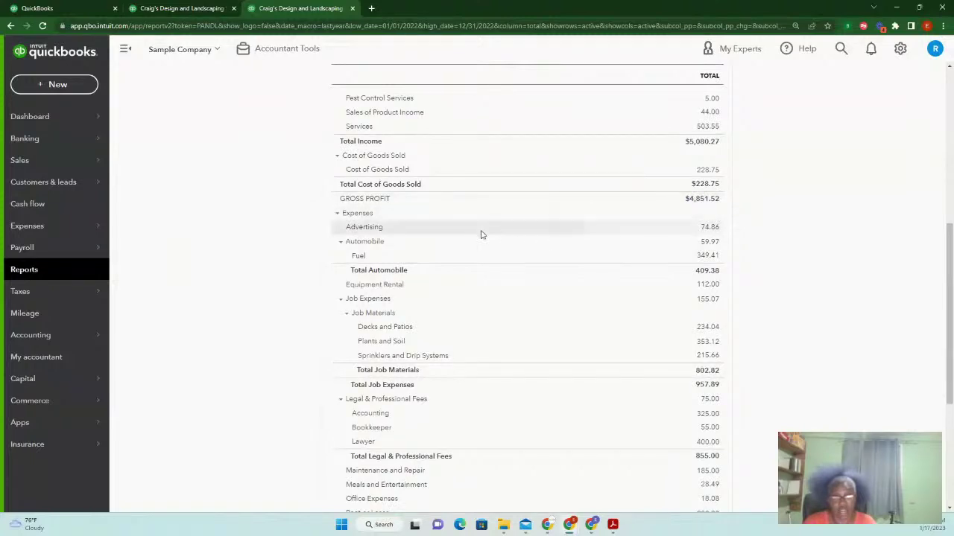
pyautogui.scroll(-1, 482, 234)
pyautogui.click(346, 265)
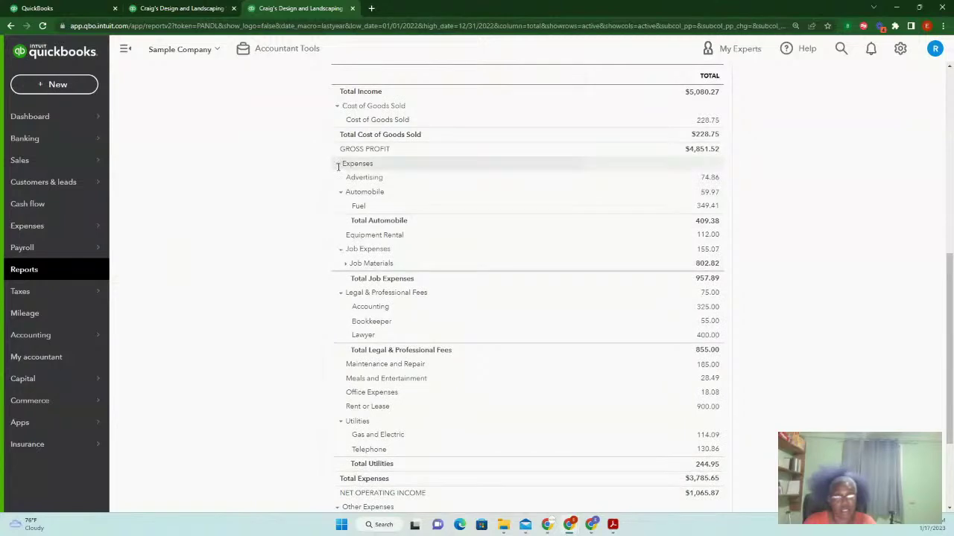
pyautogui.click(340, 193)
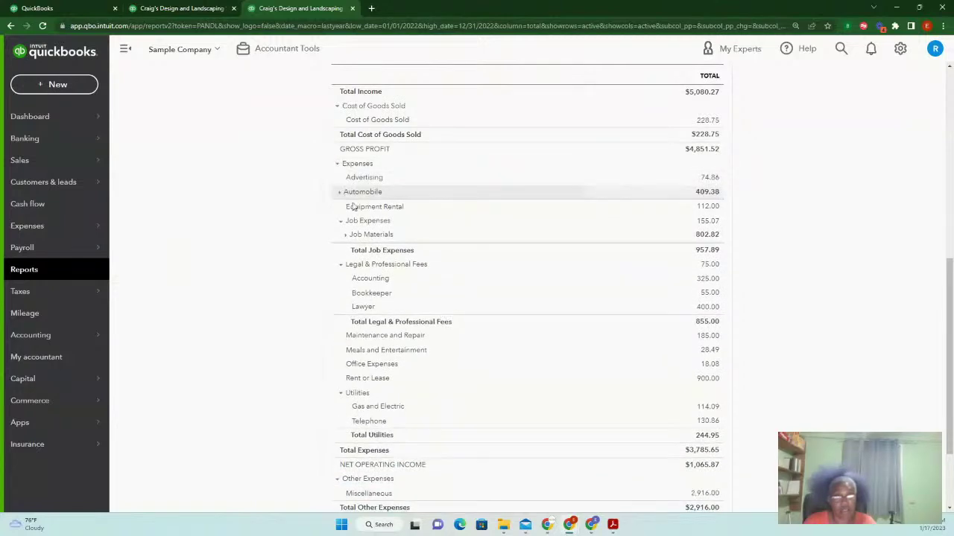
pyautogui.click(341, 264)
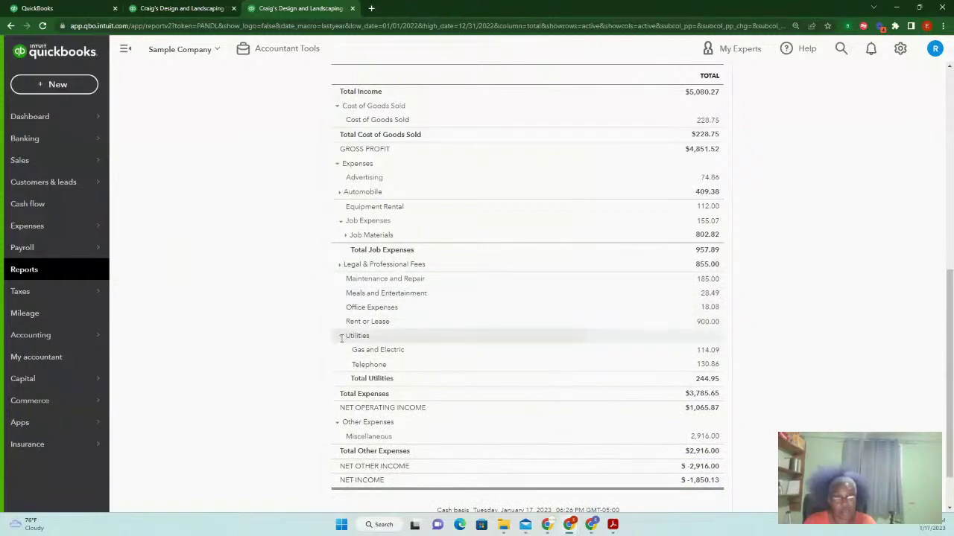
pyautogui.click(341, 336)
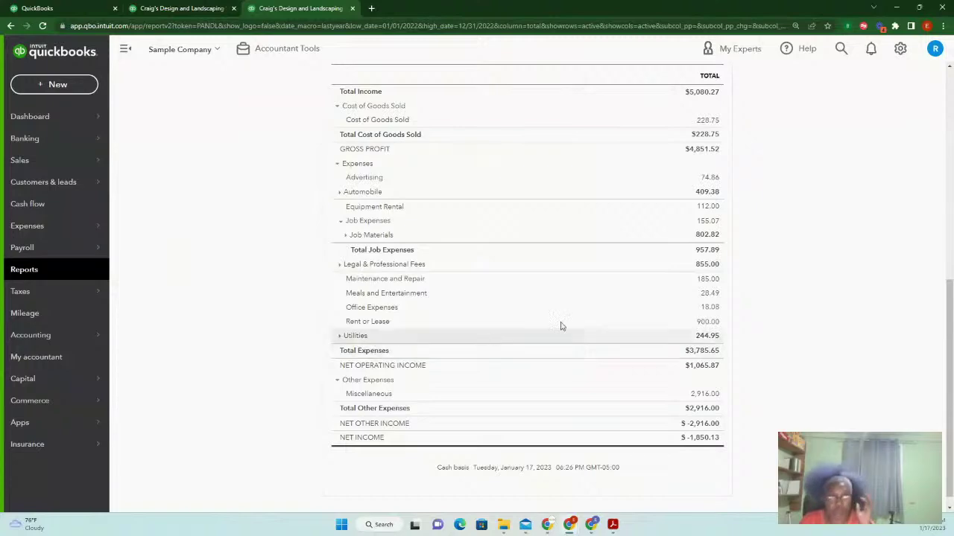
# - Review the Profit and Loss report from income to expenses and expand the Automobile group to show its Fuel subaccount
pyautogui.scroll(2, 604, 318)
pyautogui.scroll(3, 604, 317)
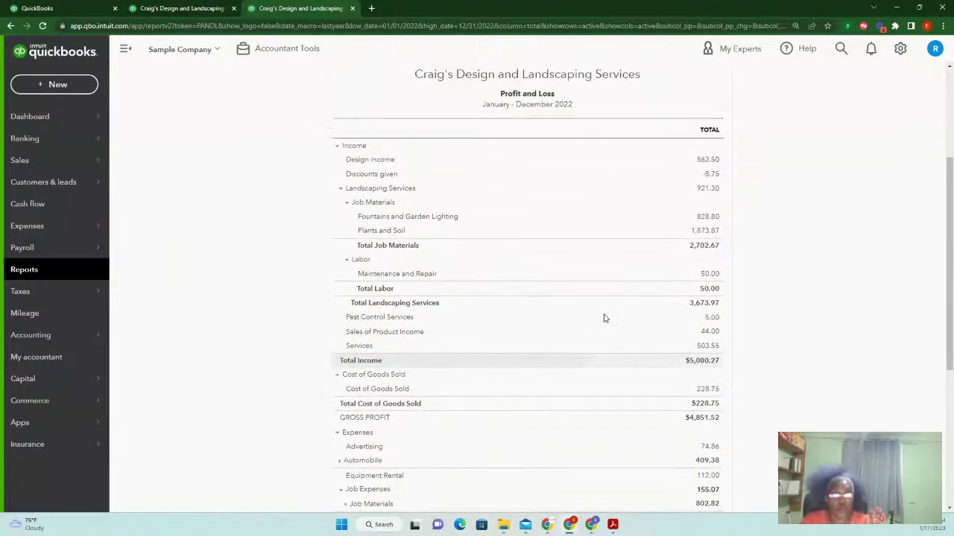
pyautogui.scroll(-1, 577, 332)
pyautogui.scroll(-2, 573, 344)
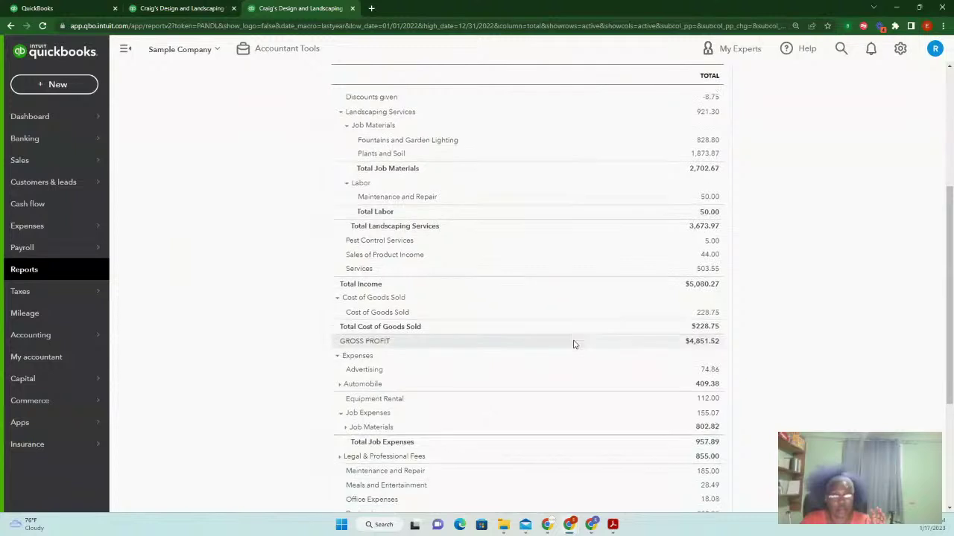
pyautogui.scroll(1, 573, 344)
pyautogui.scroll(-1, 572, 342)
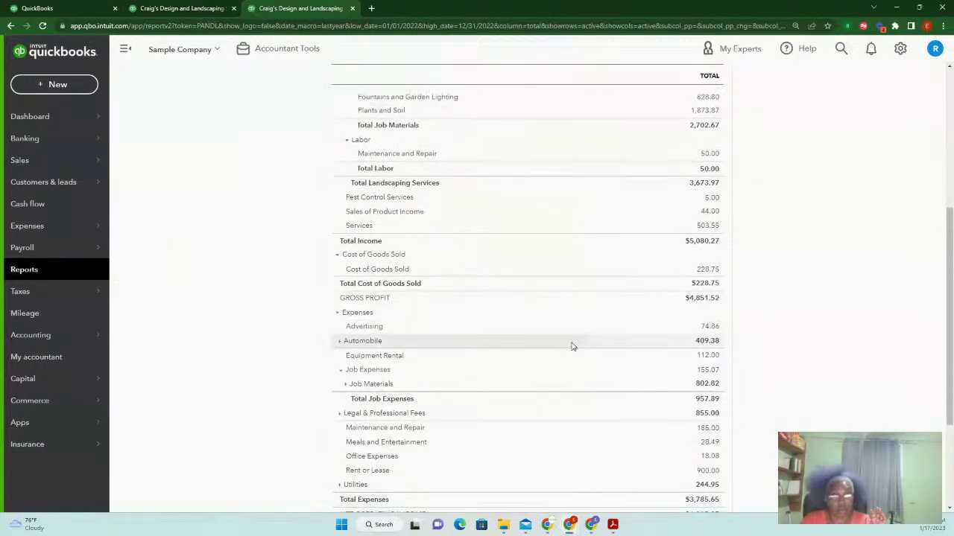
pyautogui.click(339, 341)
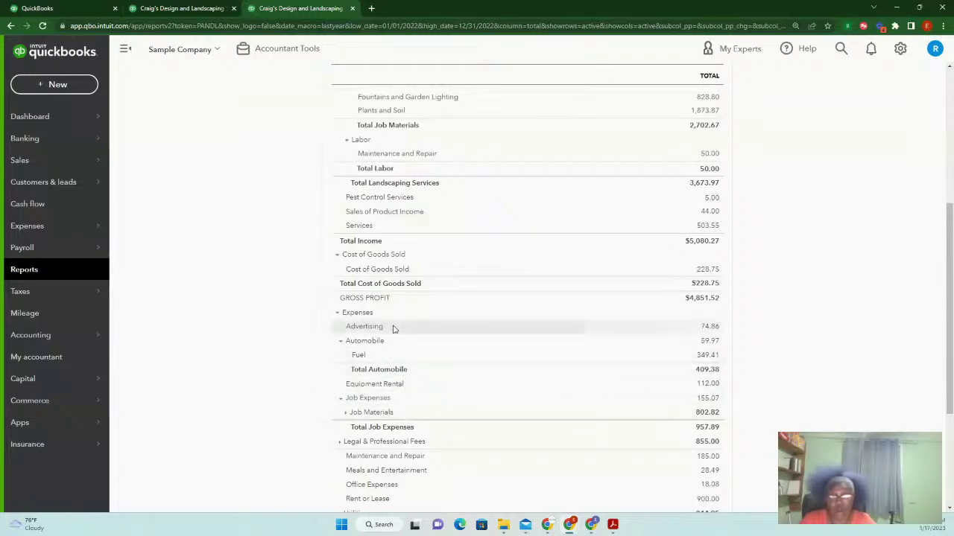
pyautogui.click(341, 341)
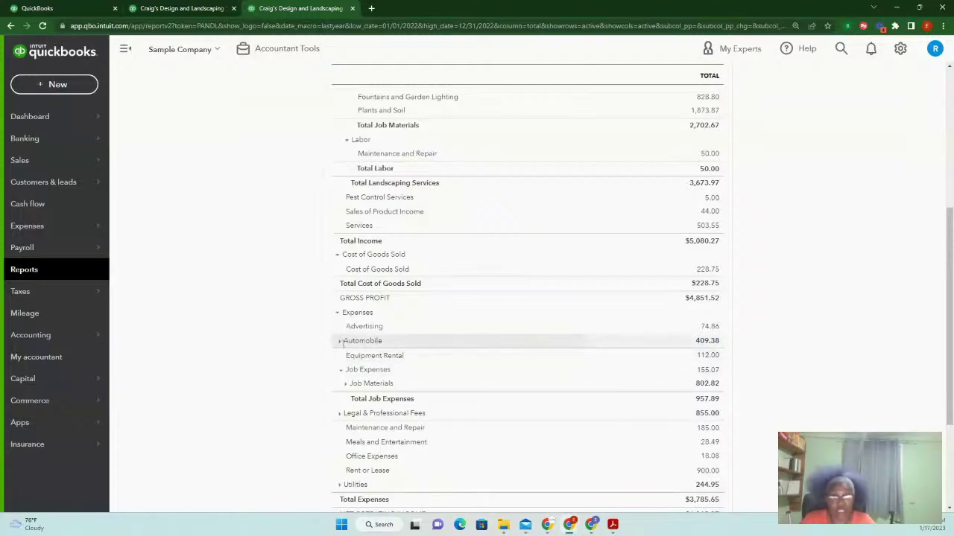
pyautogui.click(340, 342)
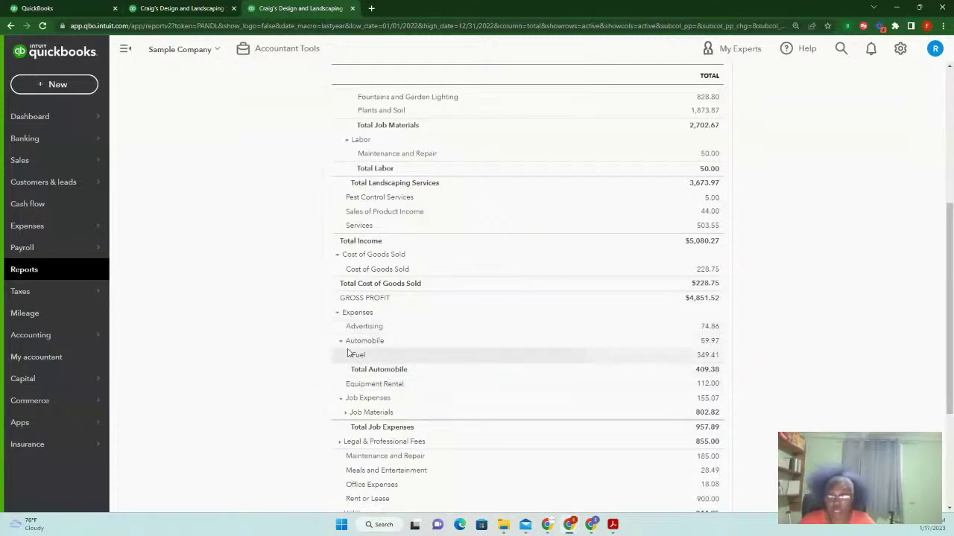
# - Switch to the Account List report tab and return from the report to the Chart of Accounts
pyautogui.click(184, 8)
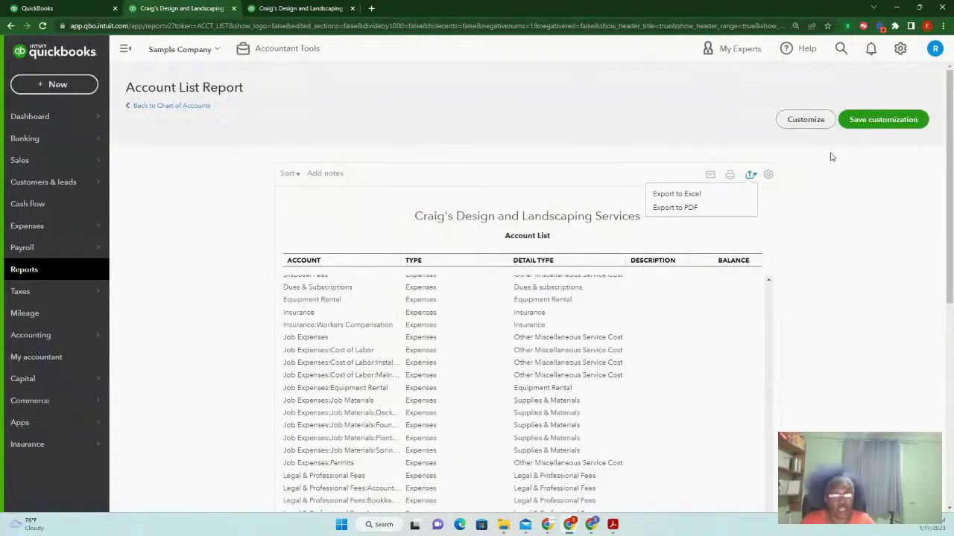
pyautogui.scroll(-3, 750, 202)
pyautogui.scroll(2, 549, 200)
pyautogui.scroll(3, 158, 111)
pyautogui.click(157, 106)
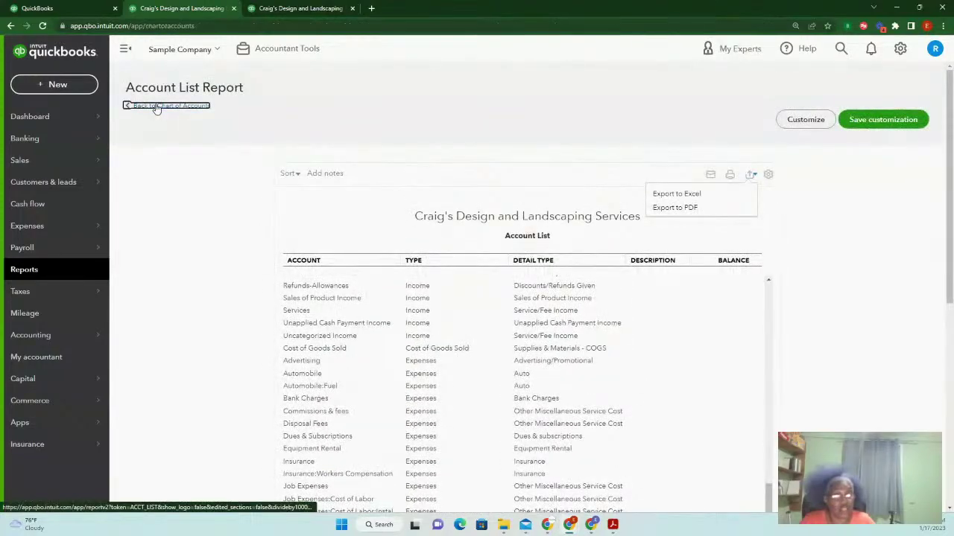
# - Examine the accounts and subaccounts in the Chart of Accounts, especially those of the Expenses type
pyautogui.scroll(-10, 687, 330)
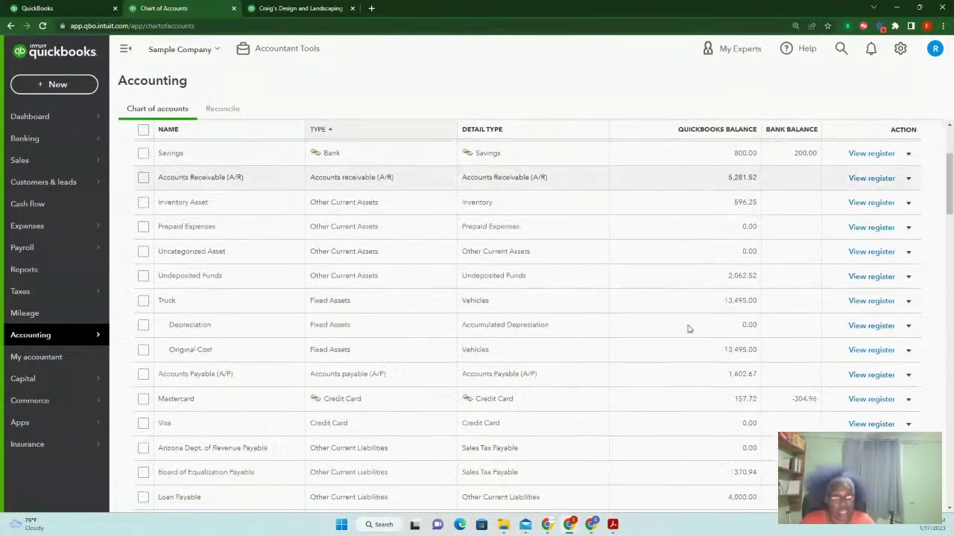
pyautogui.scroll(-10, 688, 330)
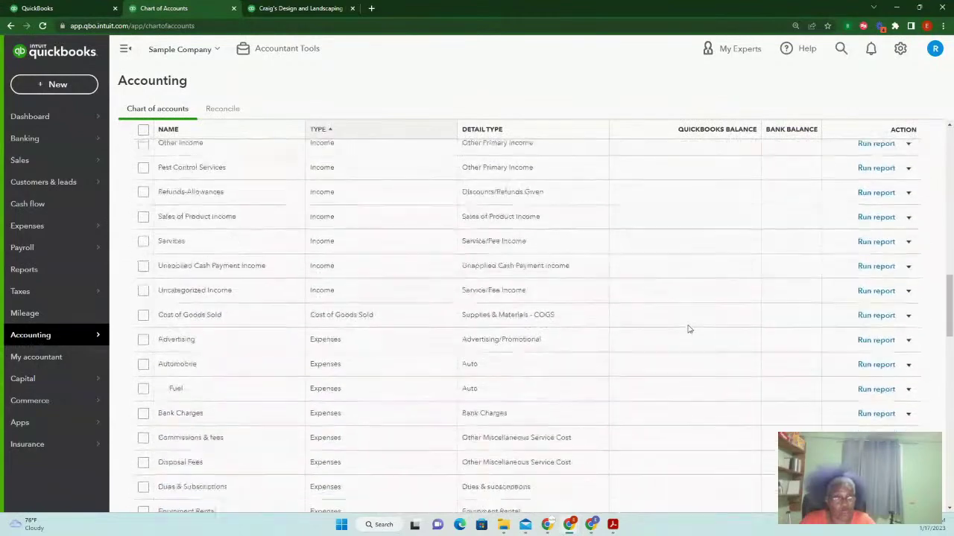
pyautogui.scroll(-5, 688, 330)
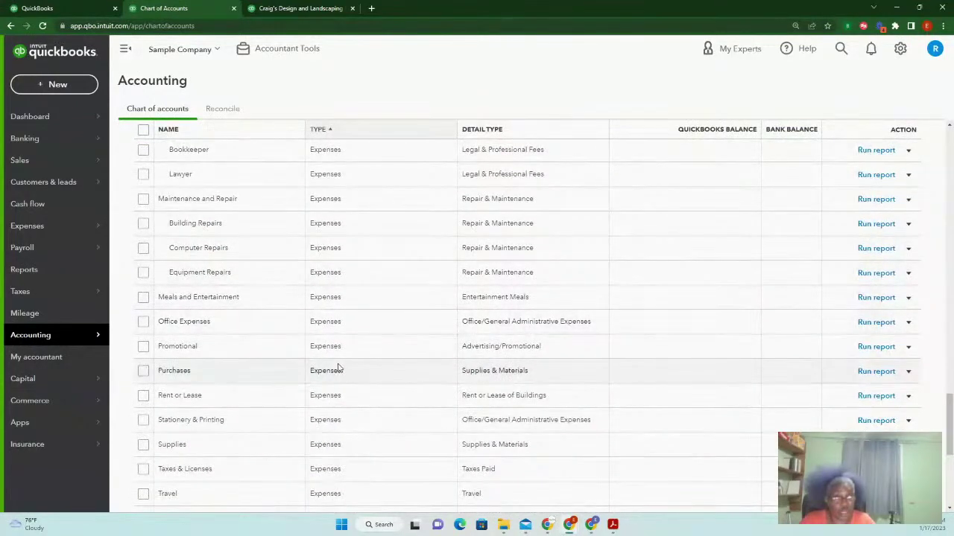
pyautogui.scroll(5, 329, 365)
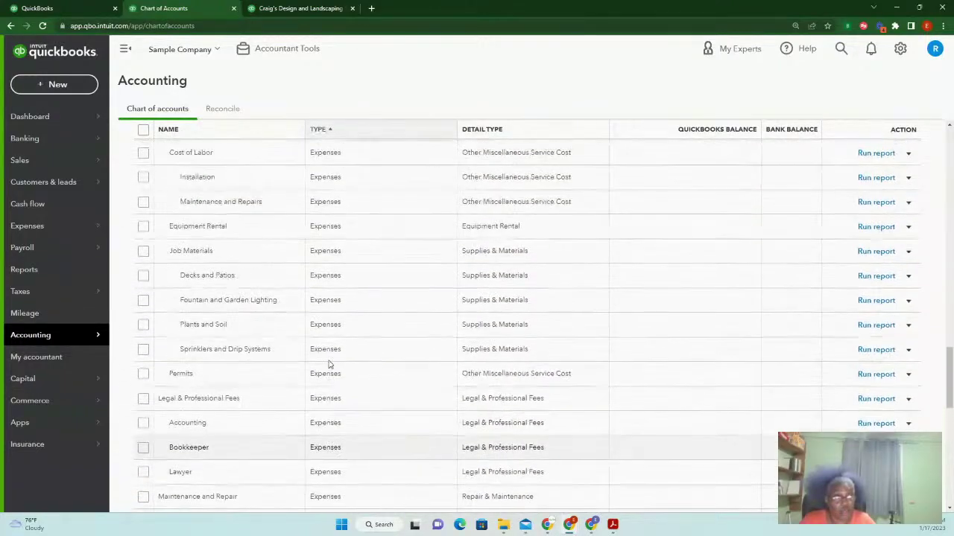
pyautogui.scroll(2, 303, 283)
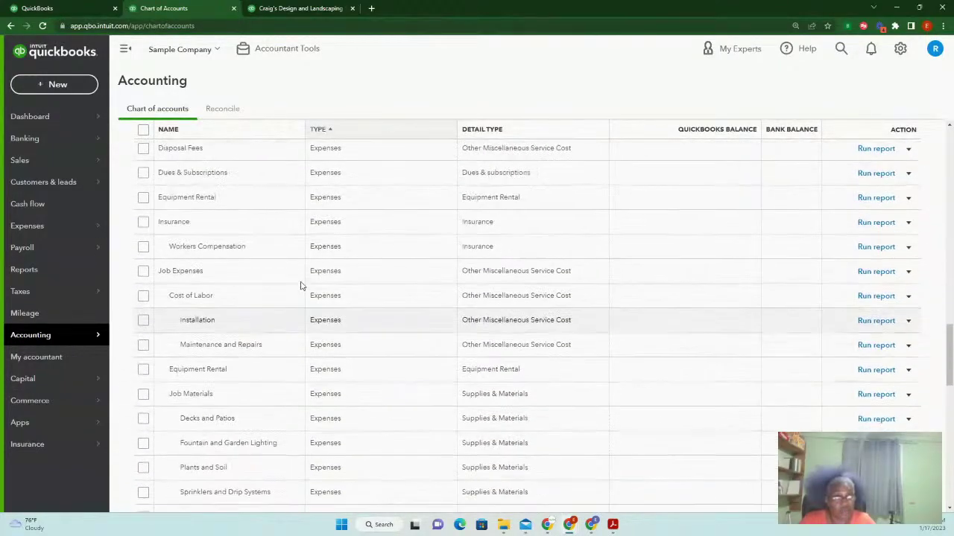
pyautogui.scroll(-3, 302, 285)
pyautogui.scroll(-5, 302, 286)
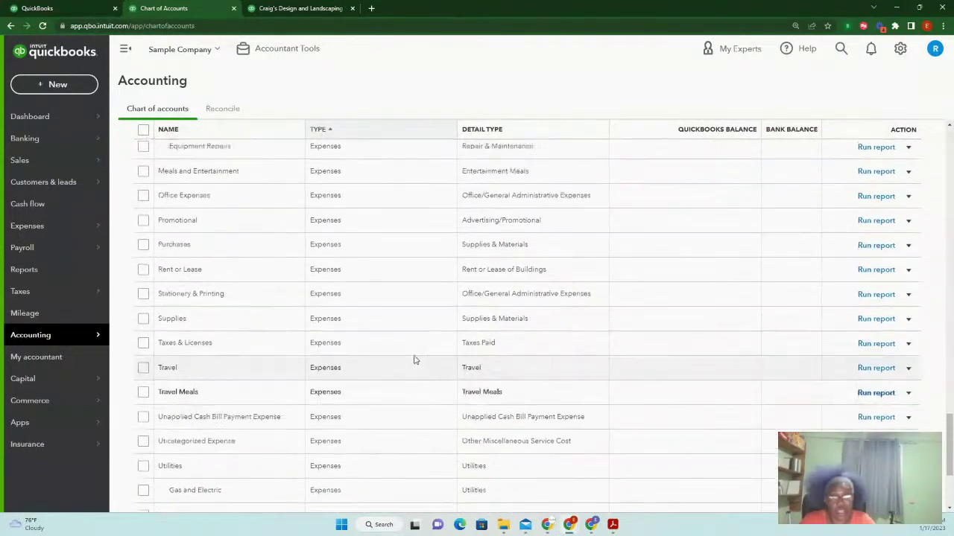
pyautogui.scroll(8, 660, 315)
pyautogui.scroll(15, 677, 314)
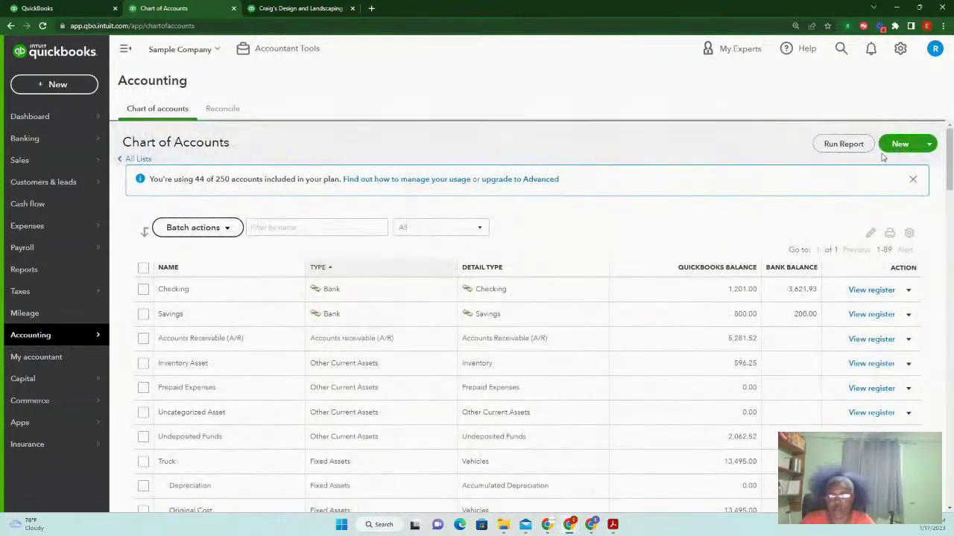
# - Start a new account in the Expenses category and save it under Expenses
pyautogui.click(899, 145)
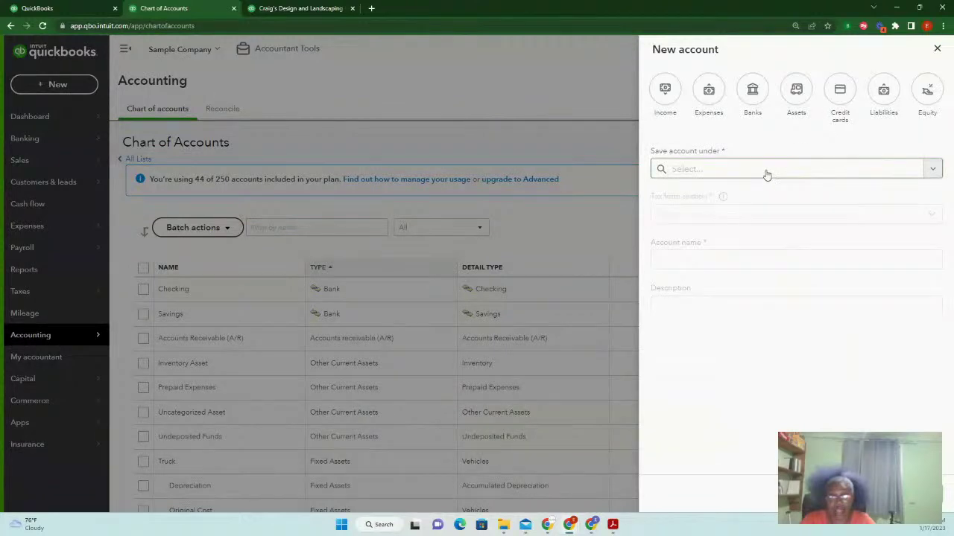
pyautogui.click(767, 173)
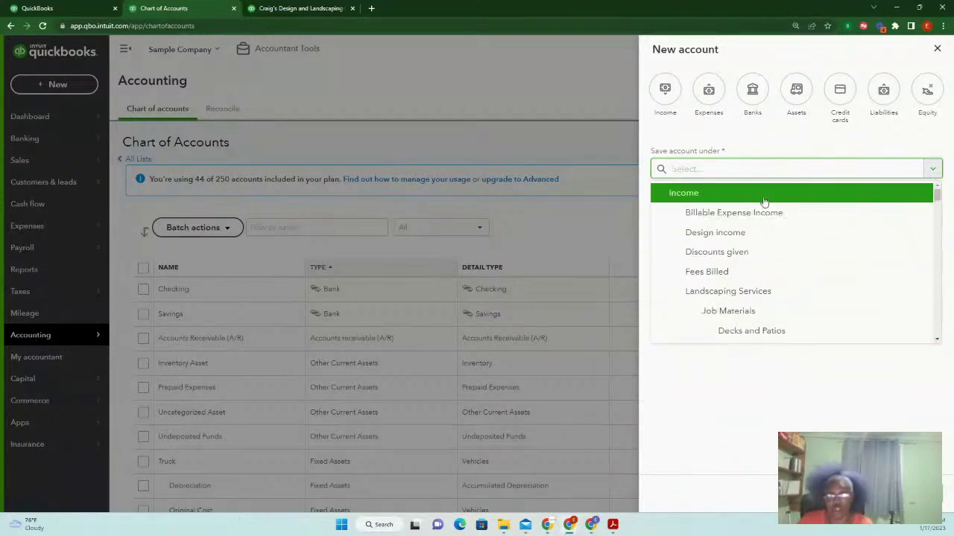
pyautogui.click(709, 93)
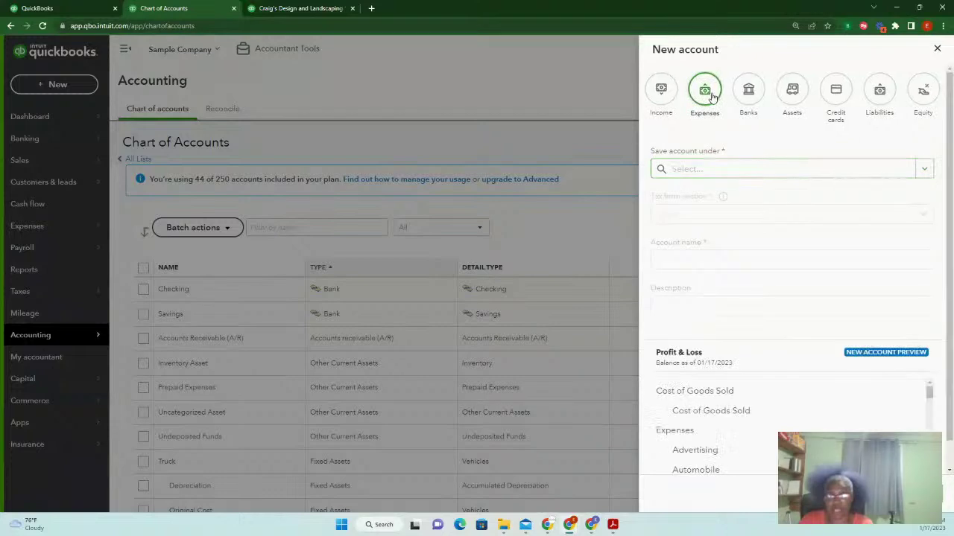
pyautogui.click(738, 171)
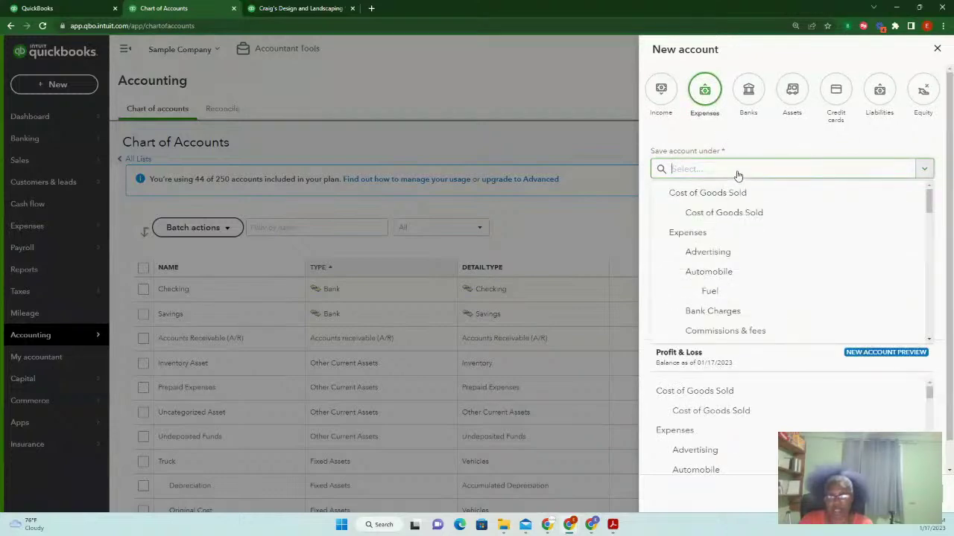
pyautogui.click(688, 232)
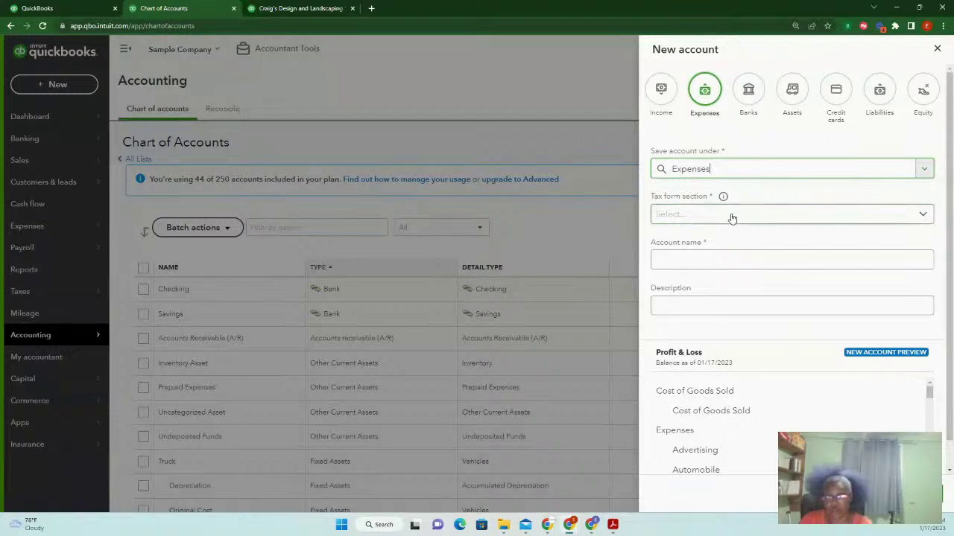
# - Set the new account's tax form section to Auto, name it Repair and Maintenance, and save it
pyautogui.click(924, 215)
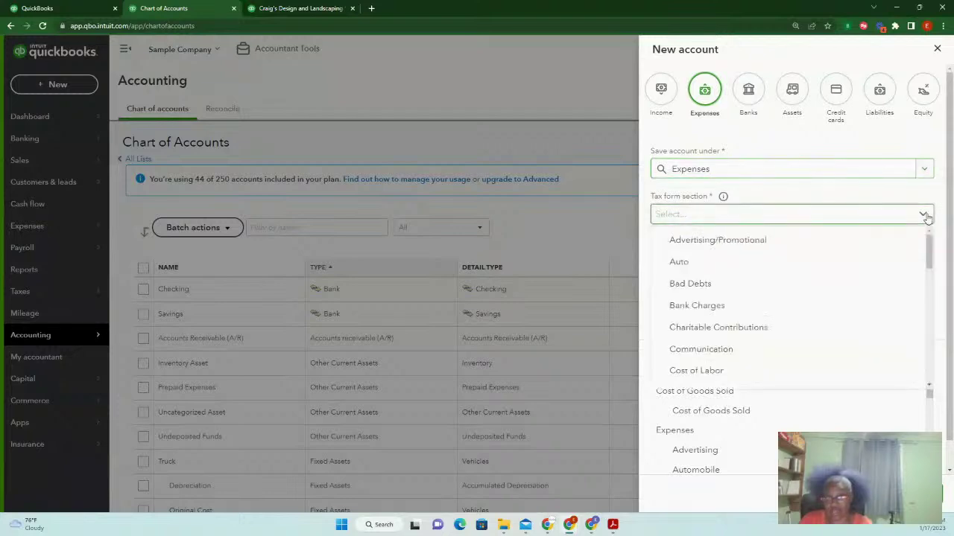
pyautogui.click(690, 264)
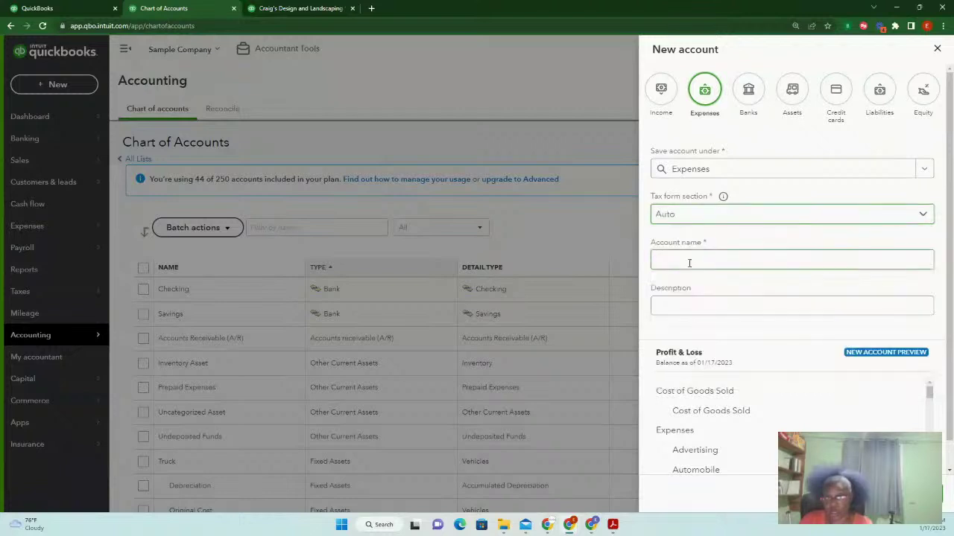
pyautogui.click(773, 261)
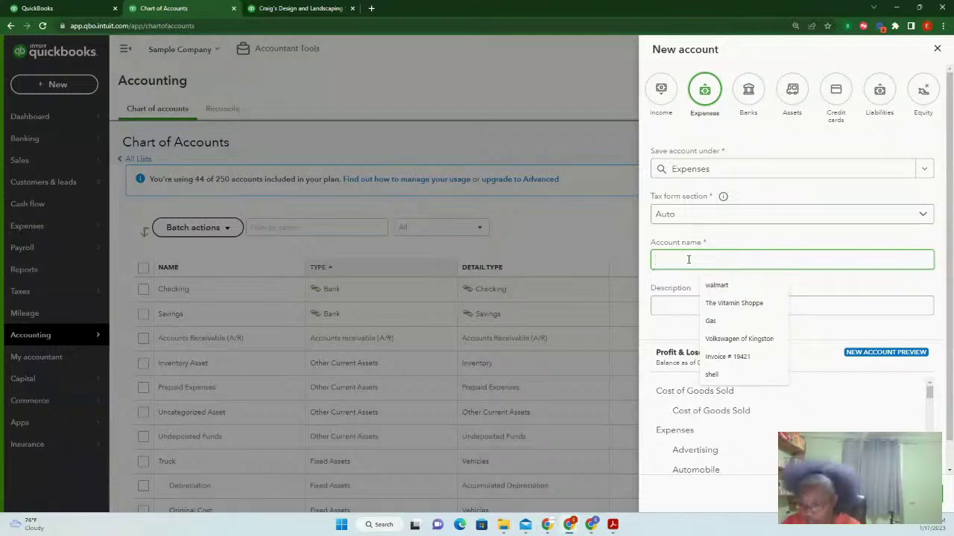
pyautogui.write('Repair and Maintenance')
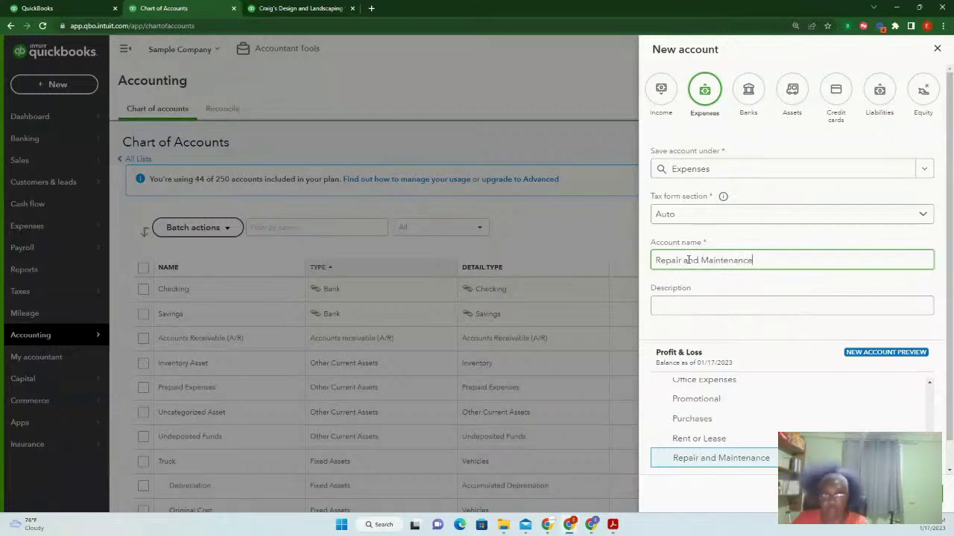
pyautogui.click(692, 306)
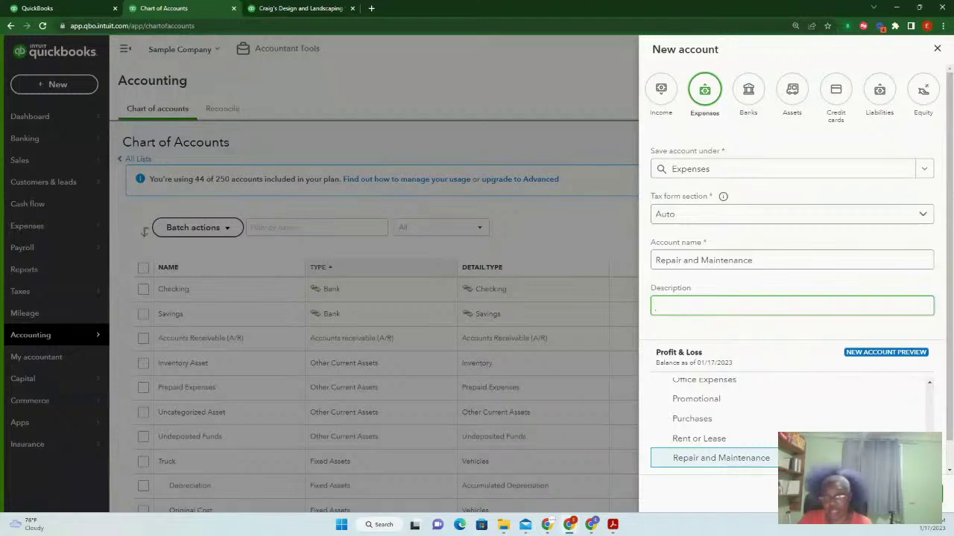
pyautogui.click(908, 495)
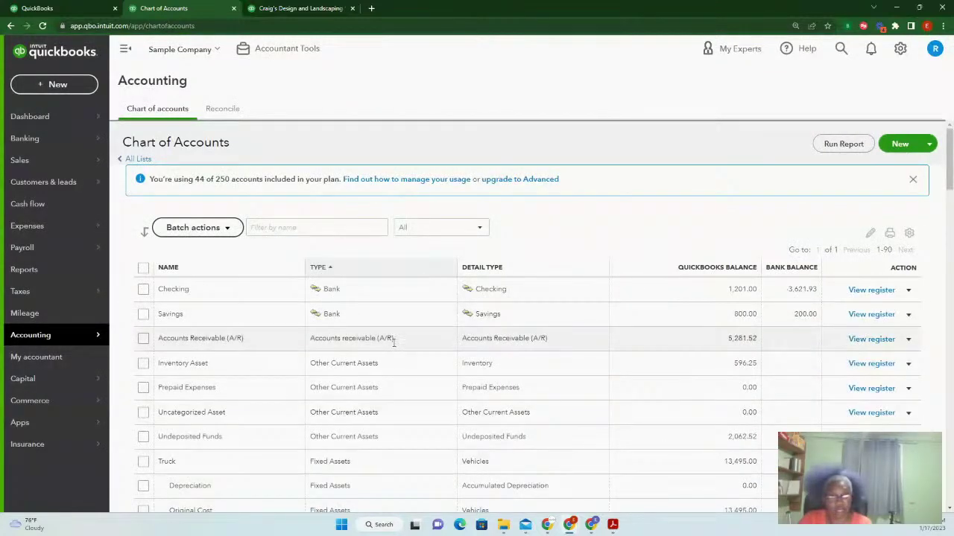
# - Check the Profit and Loss report tab, return to the Chart of Accounts, and find the Automobile expense account and its Fuel subaccount
pyautogui.scroll(-5, 393, 342)
pyautogui.scroll(2, 393, 342)
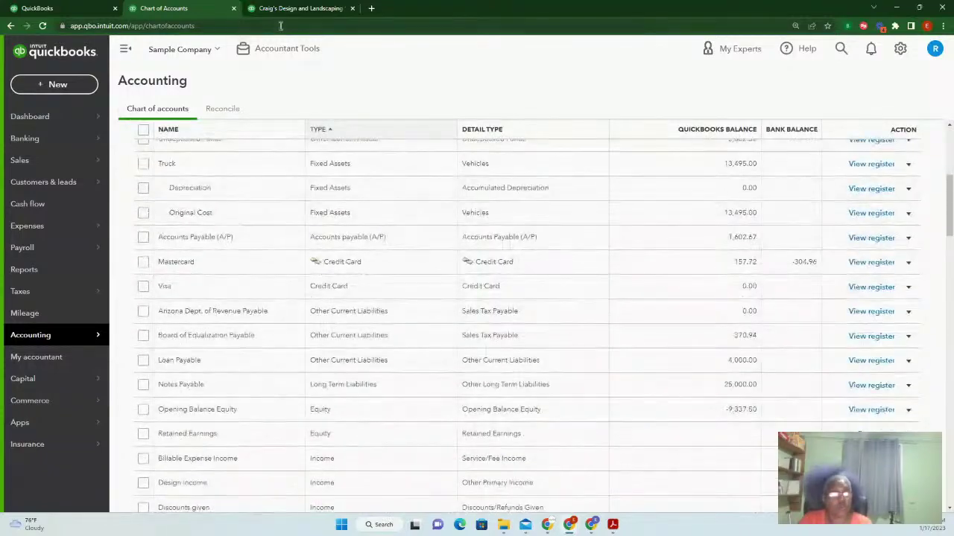
pyautogui.click(302, 9)
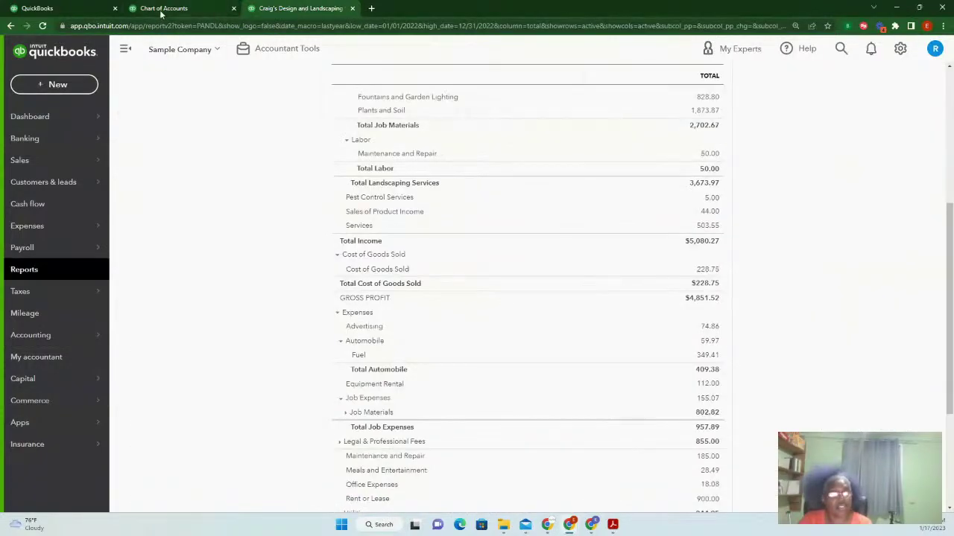
pyautogui.click(161, 9)
pyautogui.scroll(-5, 354, 373)
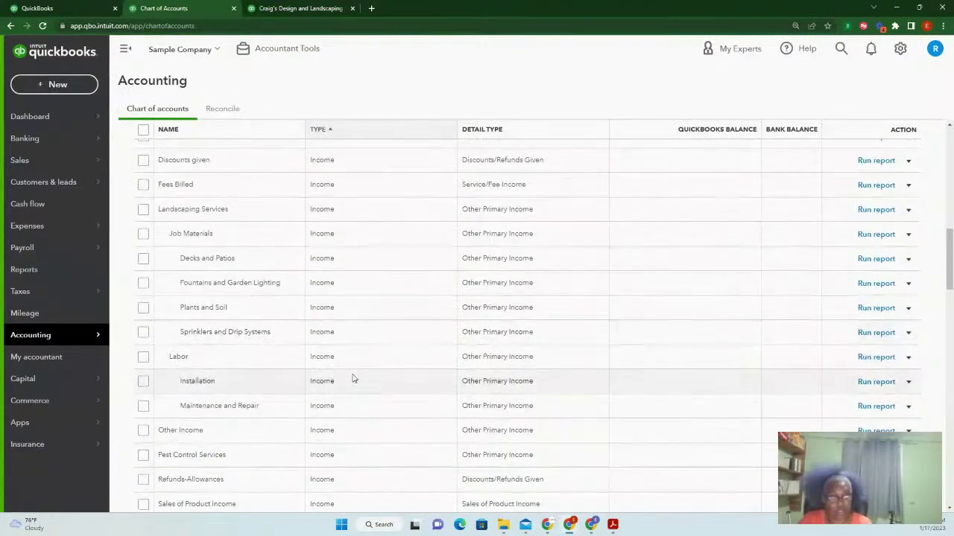
pyautogui.scroll(-3, 354, 380)
pyautogui.scroll(-1, 350, 381)
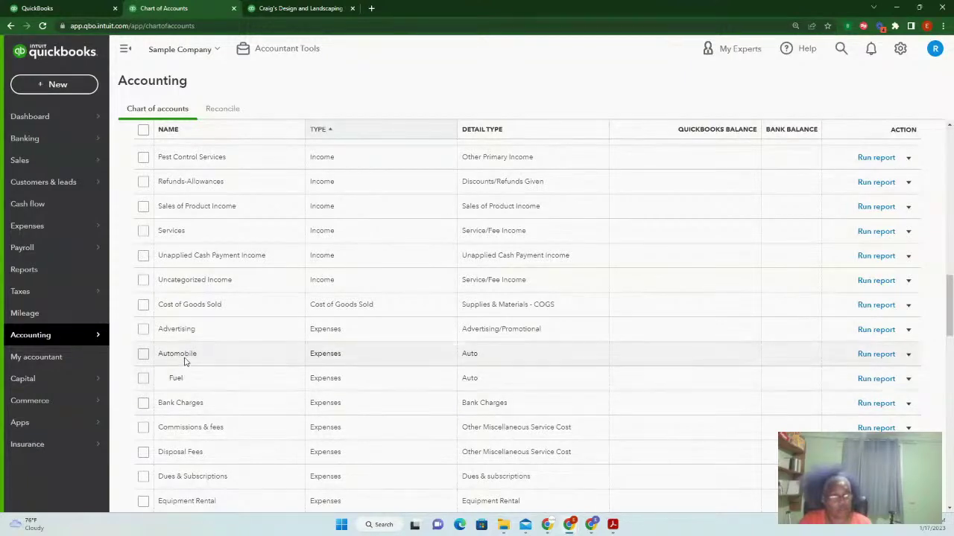
# - Reload the Chart of Accounts and look through the whole list for the new Repair and Maintenance account
pyautogui.click(42, 28)
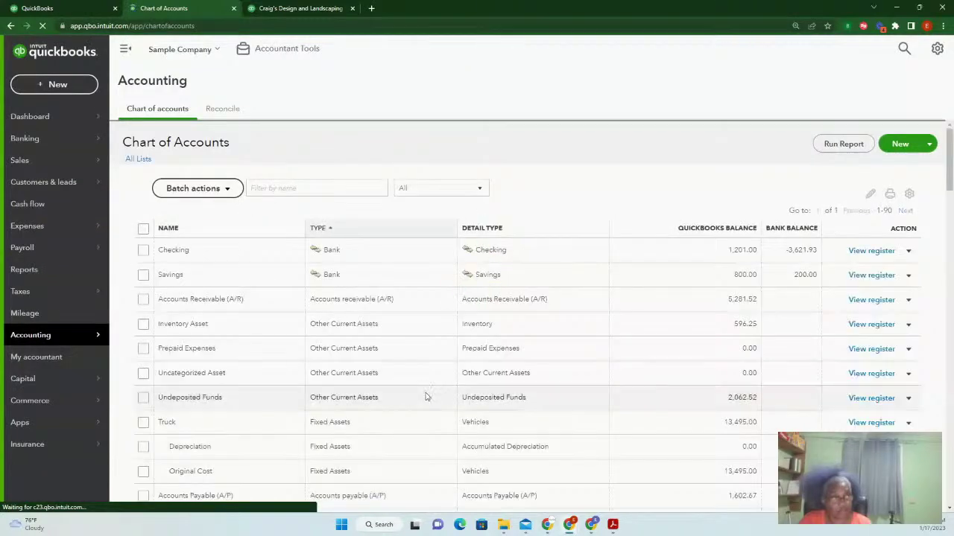
pyautogui.scroll(-15, 428, 397)
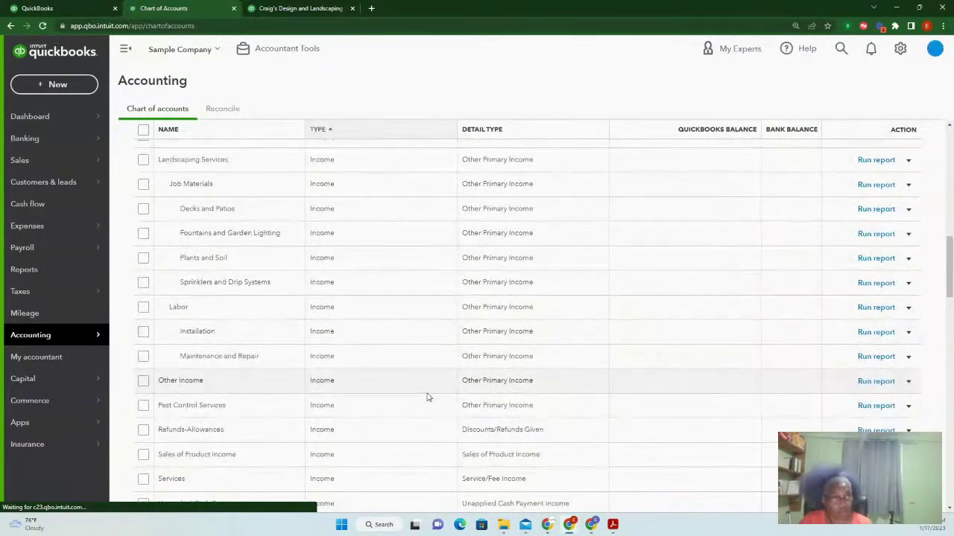
pyautogui.scroll(-5, 427, 397)
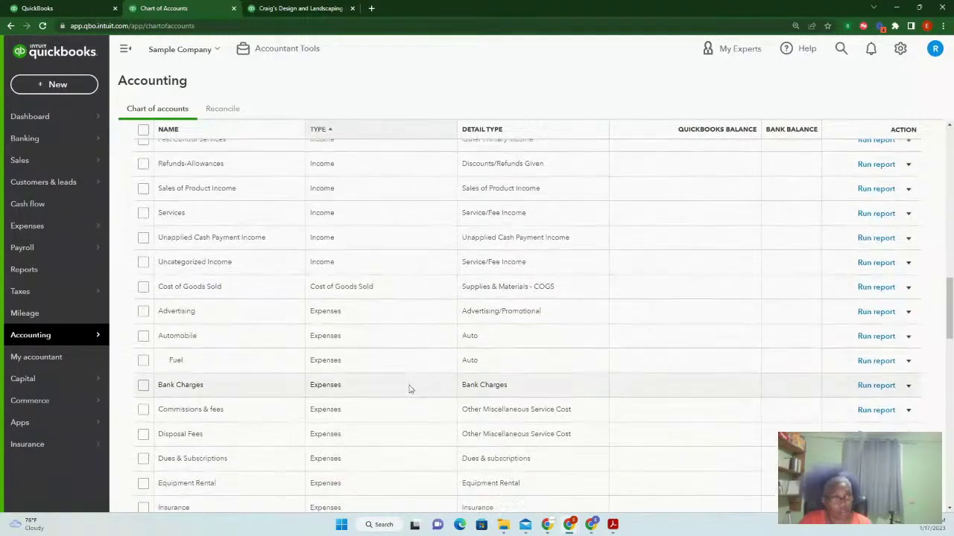
pyautogui.scroll(-5, 276, 323)
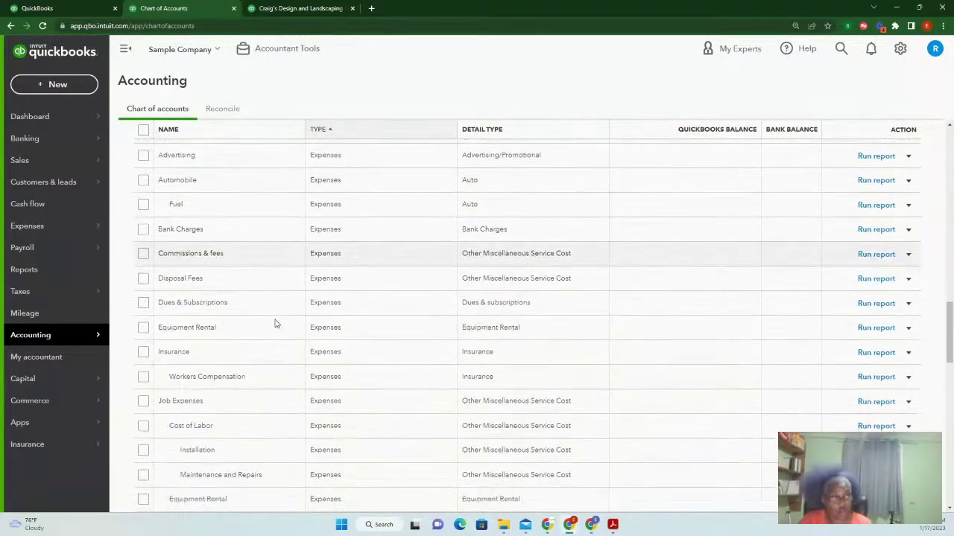
pyautogui.scroll(-3, 298, 332)
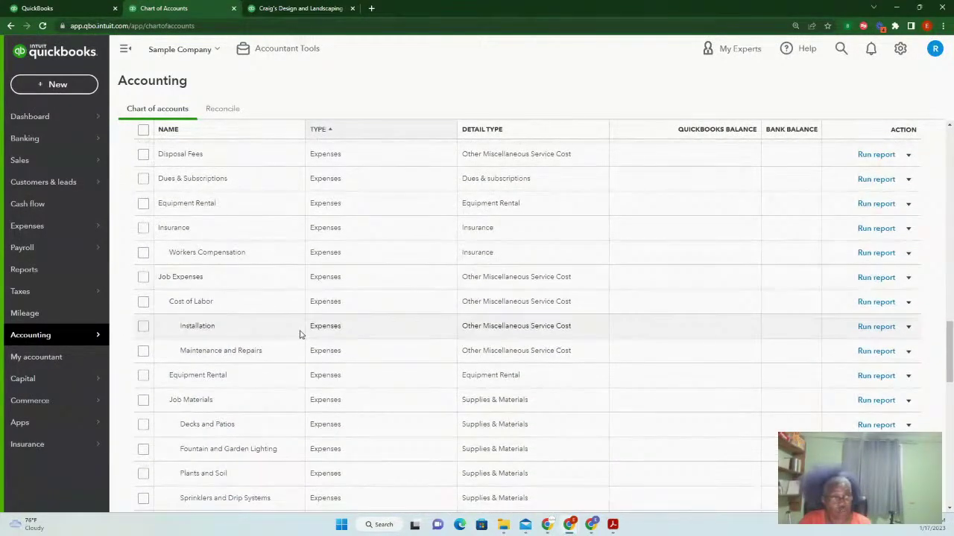
pyautogui.scroll(-8, 302, 363)
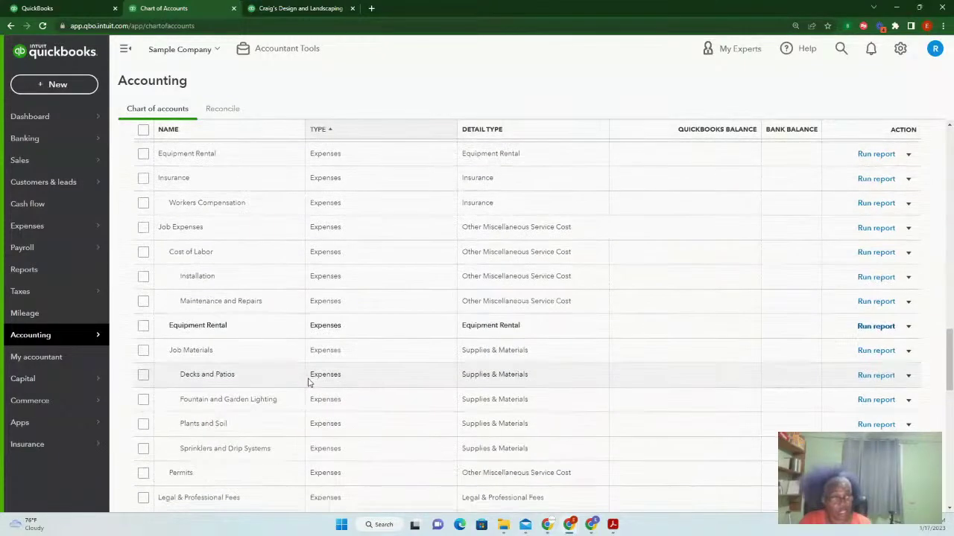
pyautogui.scroll(-3, 315, 378)
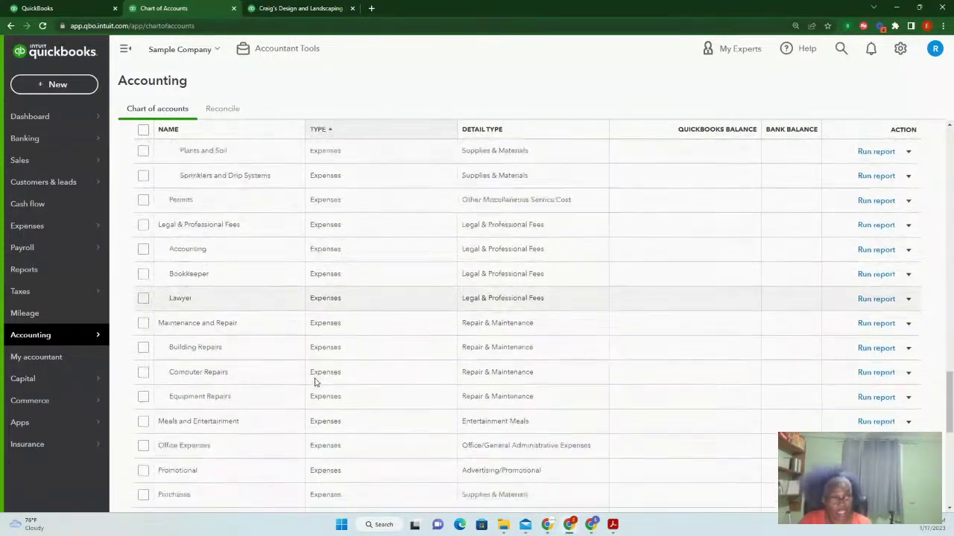
pyautogui.scroll(-2, 314, 382)
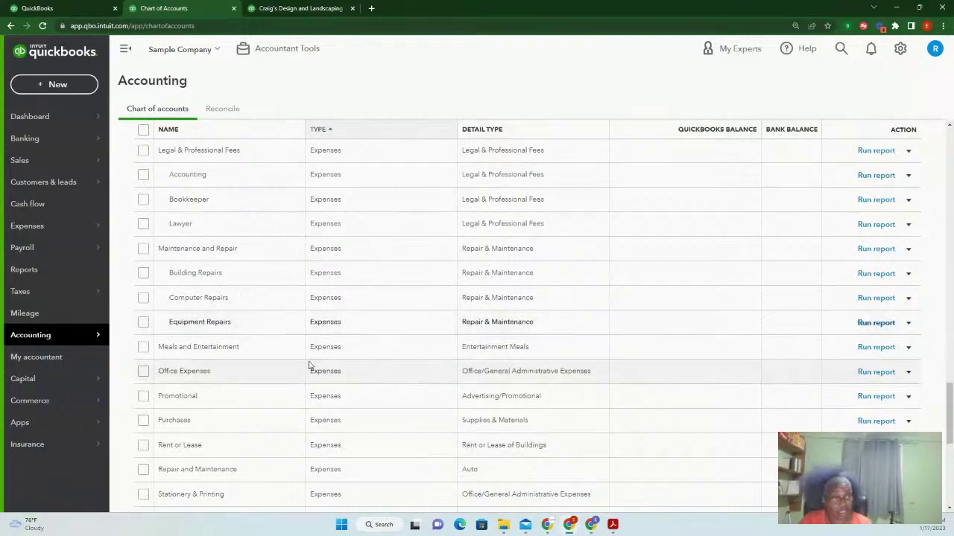
pyautogui.scroll(-3, 281, 292)
pyautogui.scroll(-5, 282, 297)
pyautogui.scroll(-3, 283, 300)
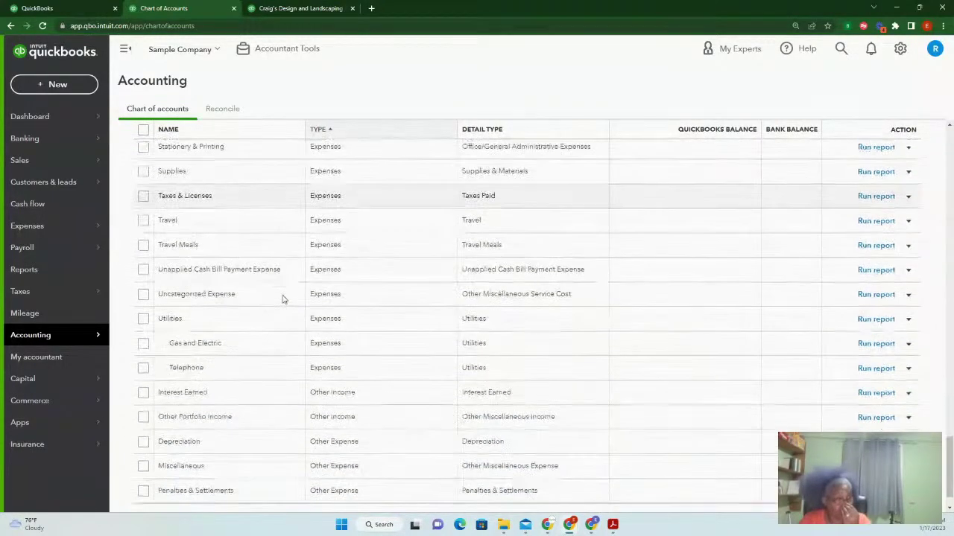
pyautogui.scroll(-2, 283, 298)
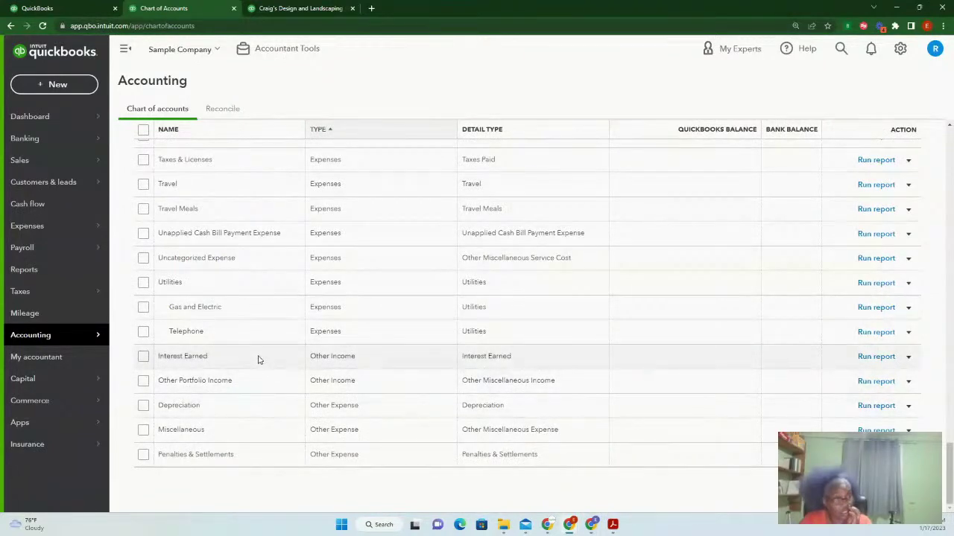
# - Go back through the Expenses accounts and examine how the Fuel subaccount is nested under Automobile
pyautogui.scroll(2, 258, 351)
pyautogui.scroll(8, 258, 345)
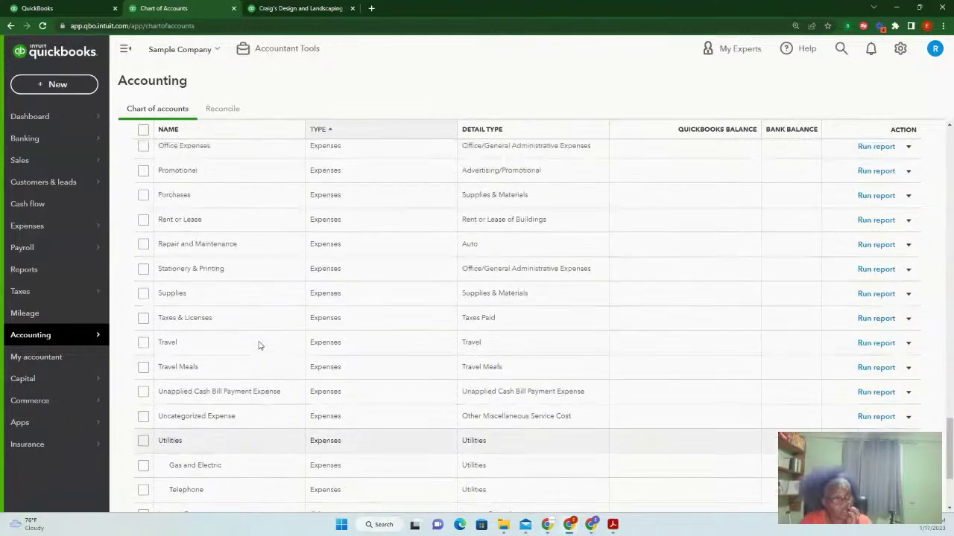
pyautogui.scroll(4, 258, 345)
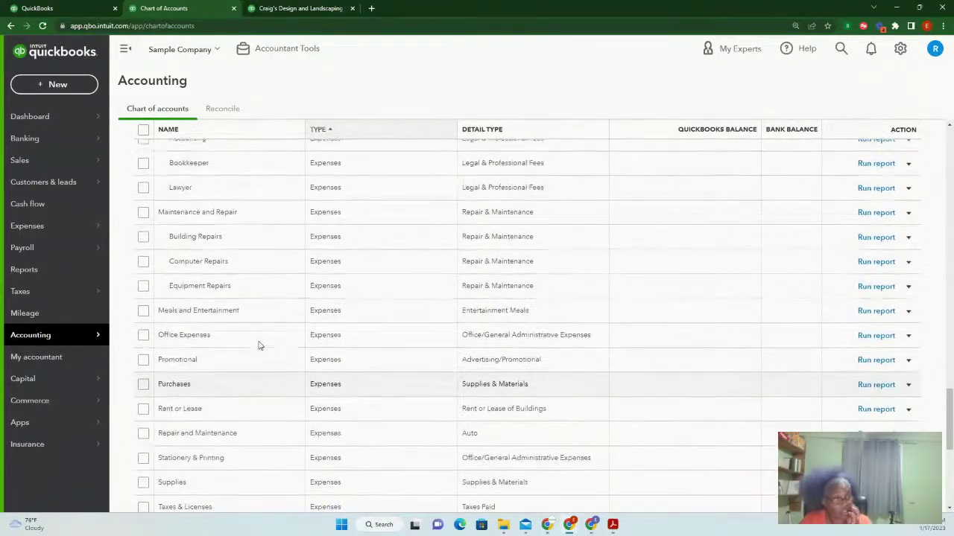
pyautogui.scroll(4, 259, 345)
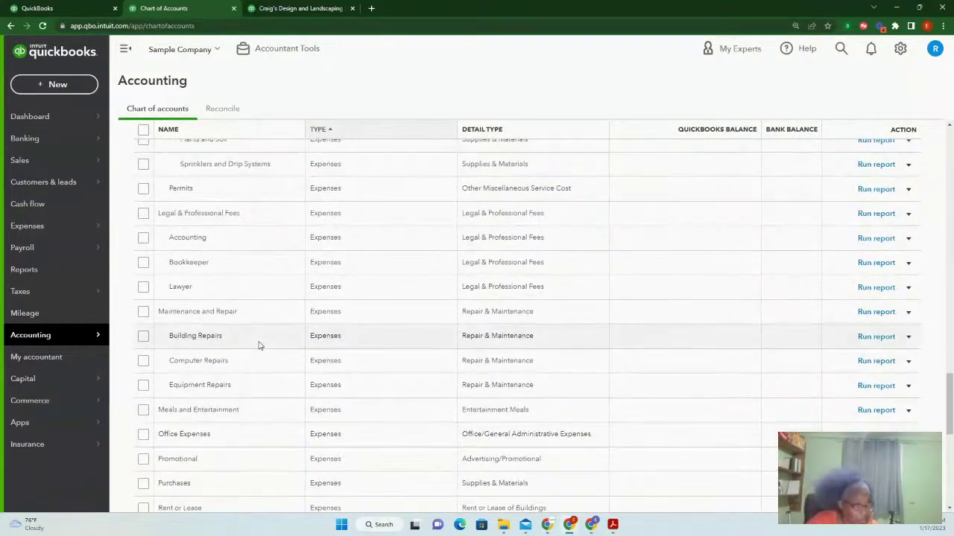
pyautogui.scroll(3, 258, 348)
pyautogui.scroll(7, 258, 353)
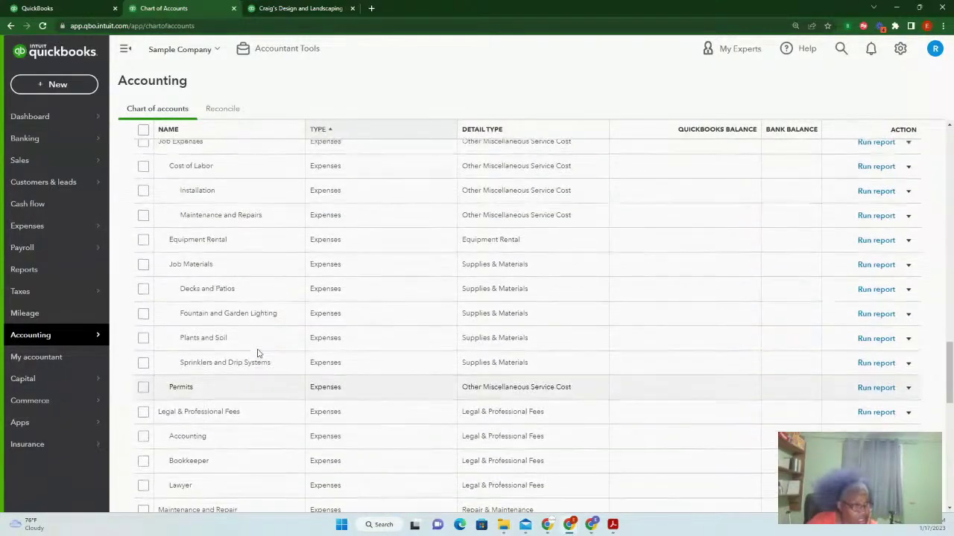
pyautogui.scroll(14, 351, 341)
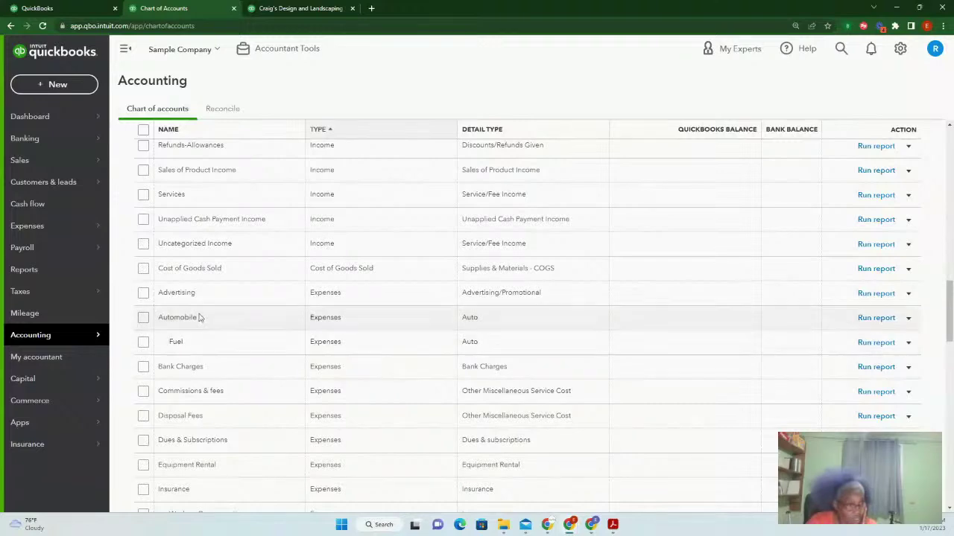
pyautogui.scroll(-2, 253, 330)
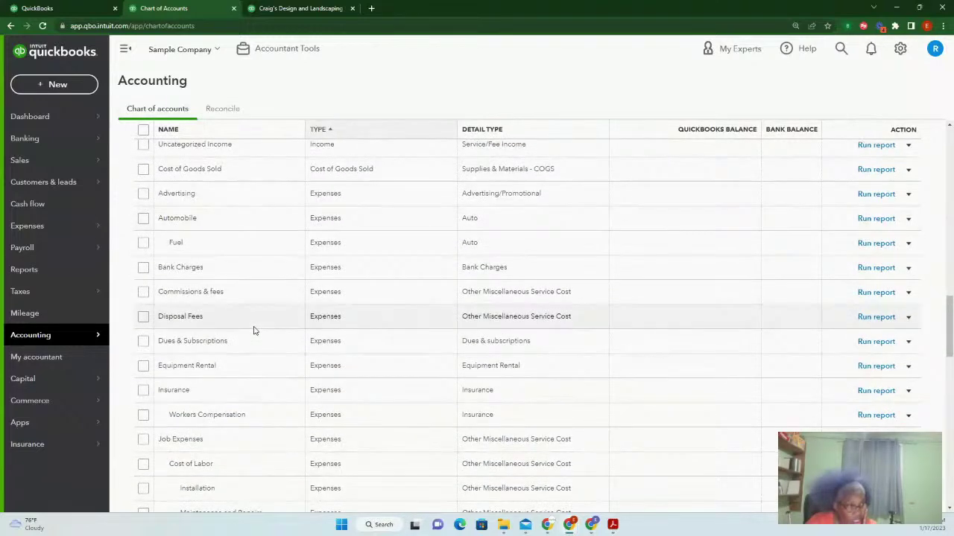
pyautogui.scroll(3, 253, 330)
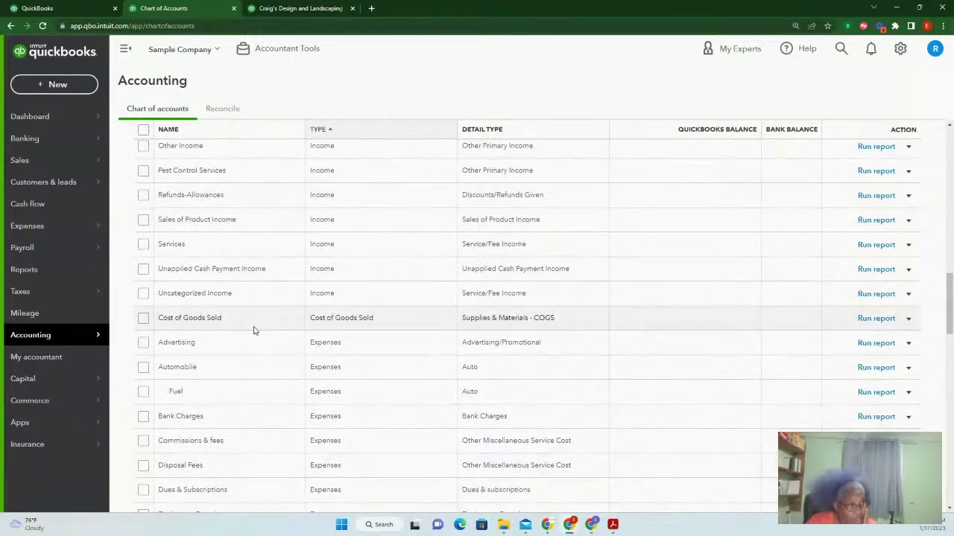
# - Find the Repair and Maintenance account of detail type Auto and open it for editing
pyautogui.scroll(-5, 520, 400)
pyautogui.scroll(-10, 520, 400)
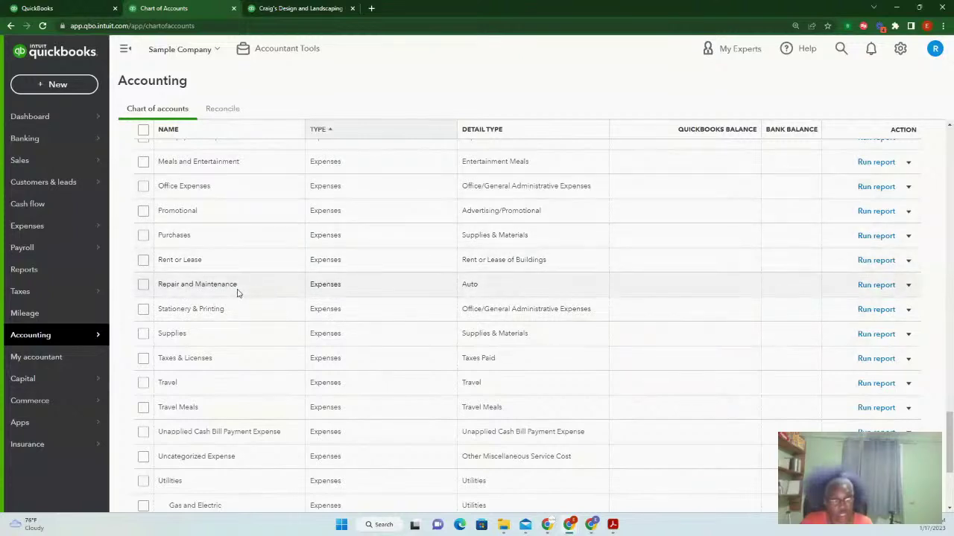
pyautogui.click(908, 287)
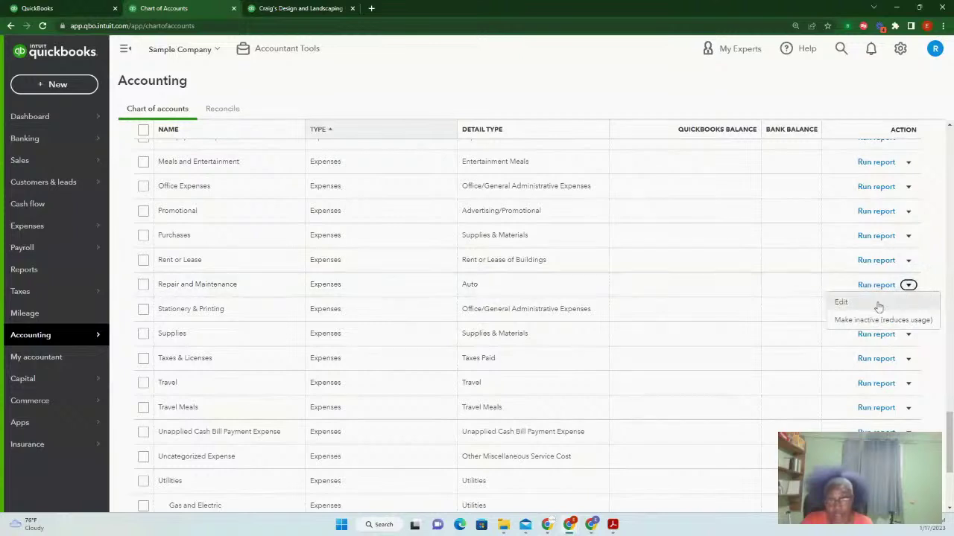
pyautogui.click(842, 304)
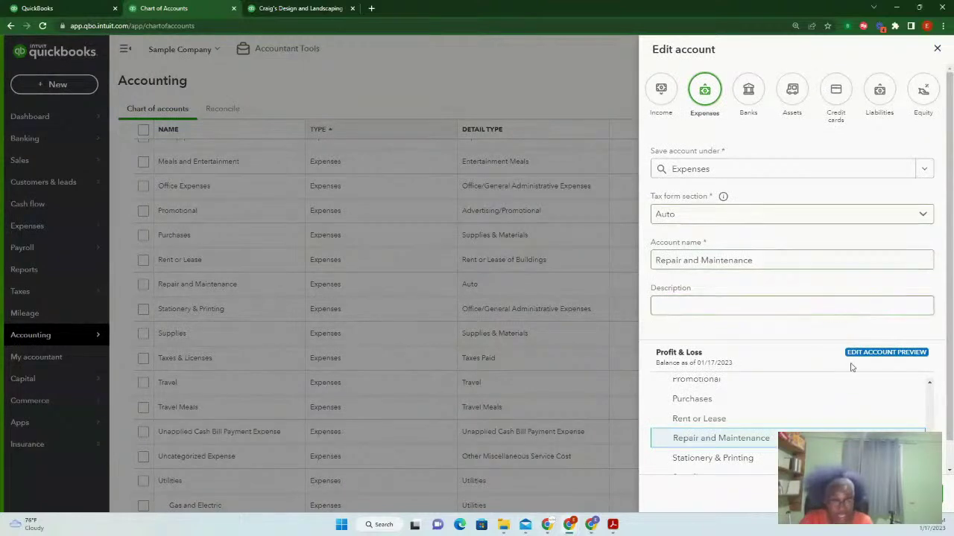
pyautogui.scroll(-1, 946, 442)
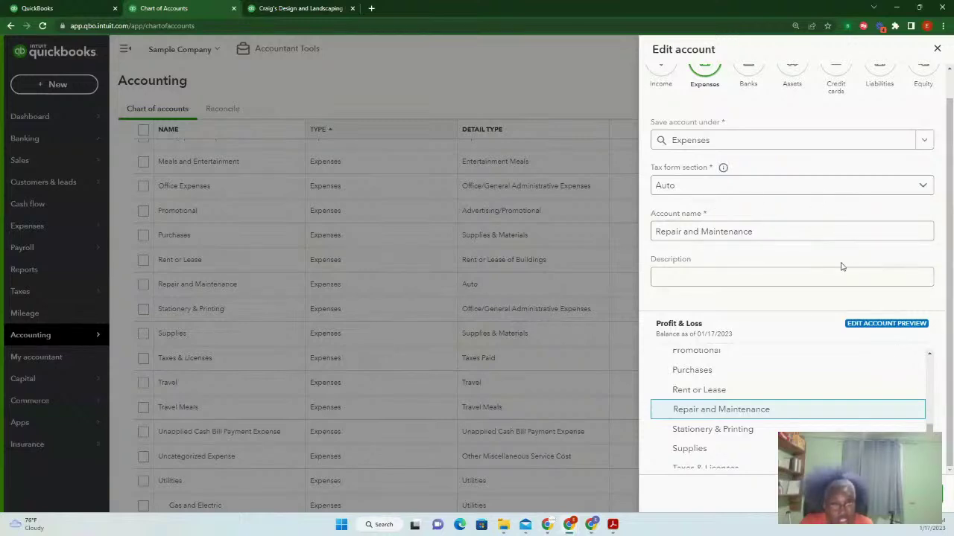
pyautogui.scroll(1, 841, 266)
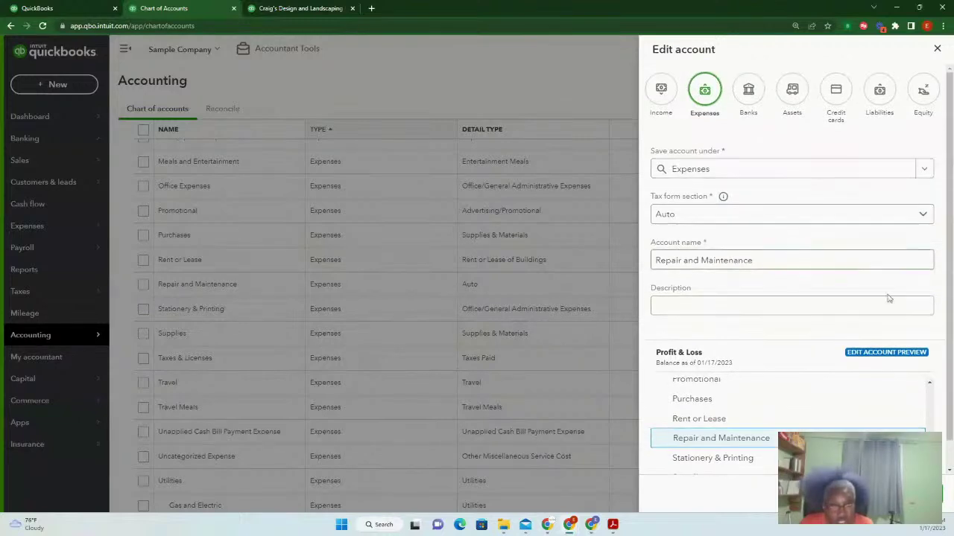
# - Review the available tax form sections for the Repair and Maintenance account, leaving the selection as it is
pyautogui.click(923, 216)
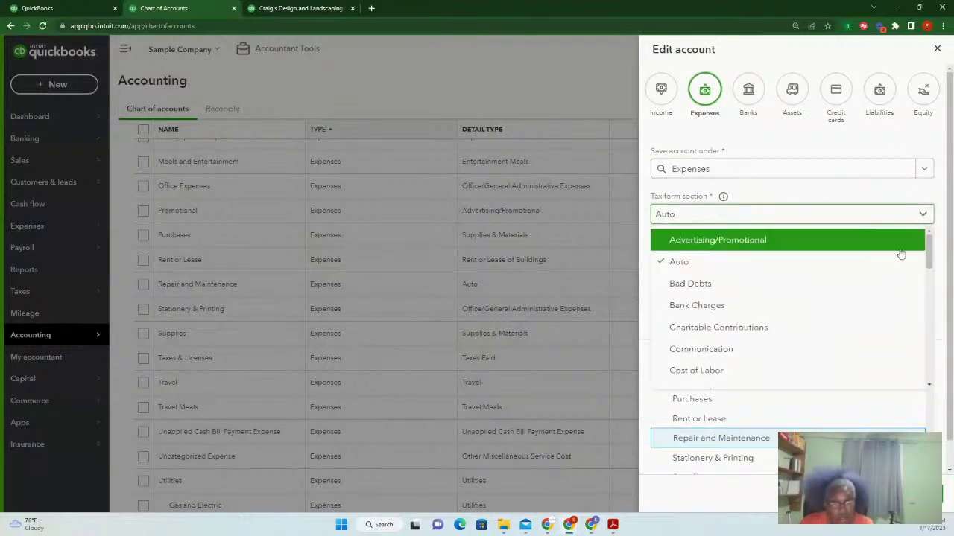
pyautogui.scroll(-3, 883, 288)
pyautogui.scroll(-7, 883, 288)
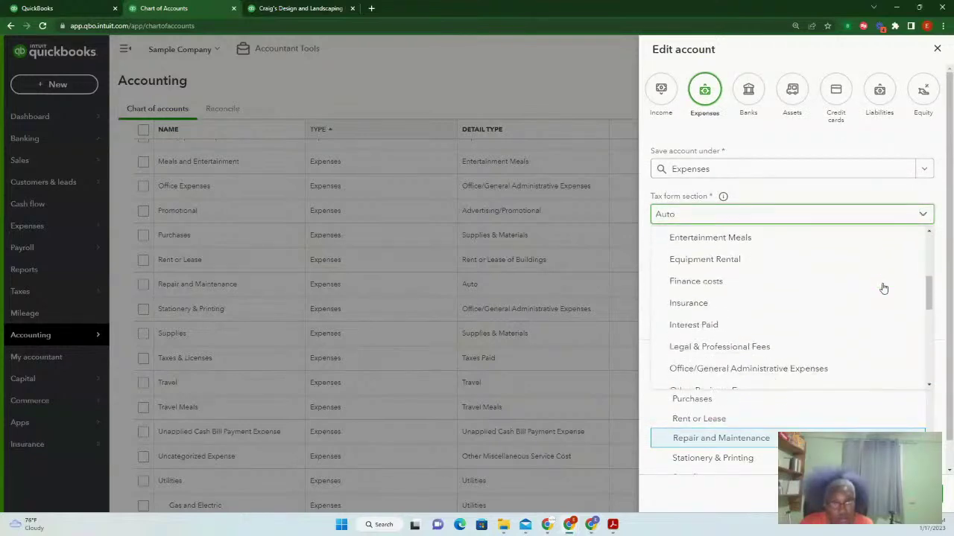
pyautogui.scroll(3, 882, 288)
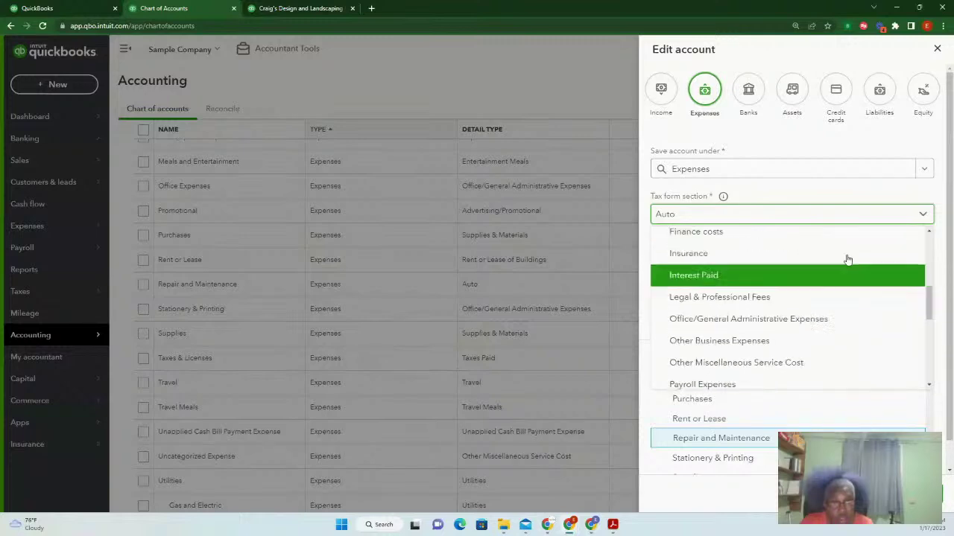
pyautogui.click(922, 215)
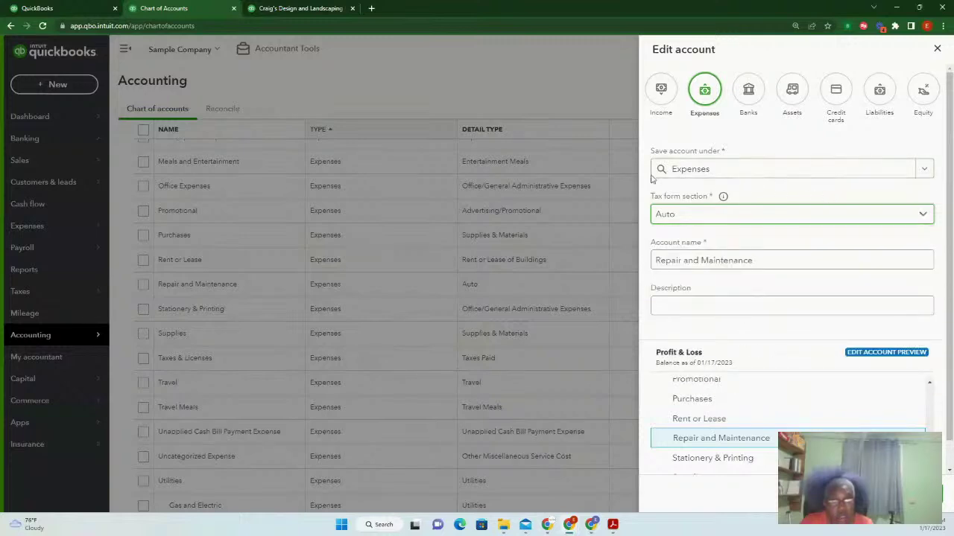
# - Examine the Profit & Loss preview of the edited account and try to select Automobile under Expenses in it
pyautogui.scroll(-1, 886, 261)
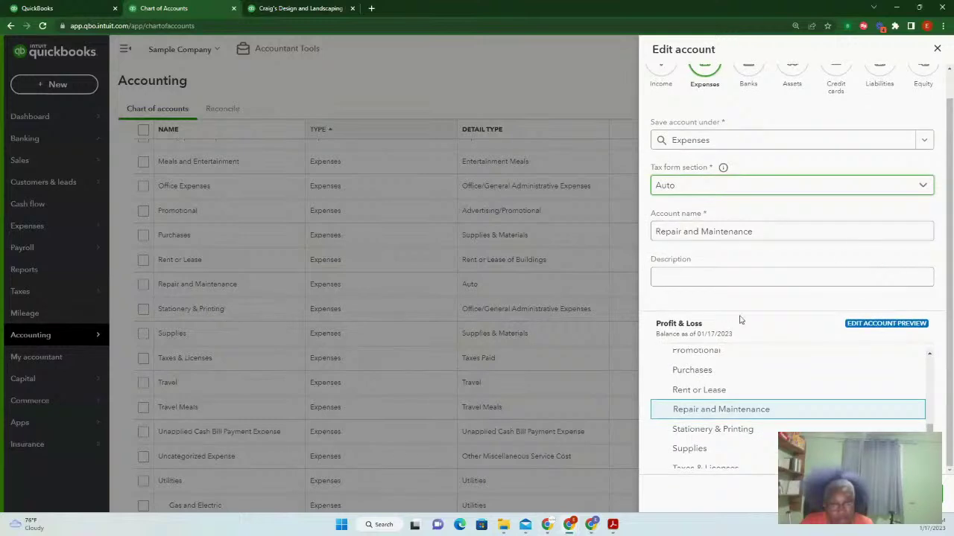
pyautogui.scroll(-5, 787, 402)
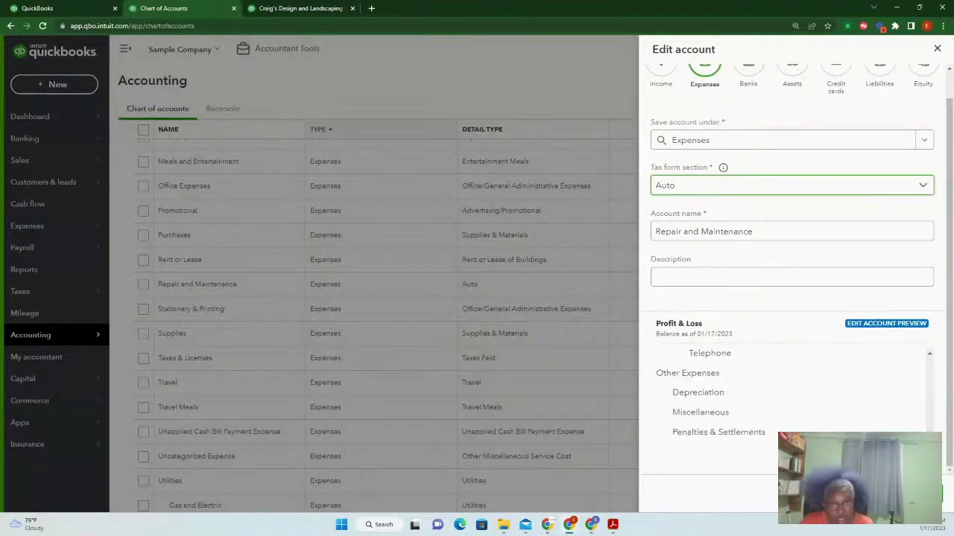
pyautogui.scroll(5, 787, 402)
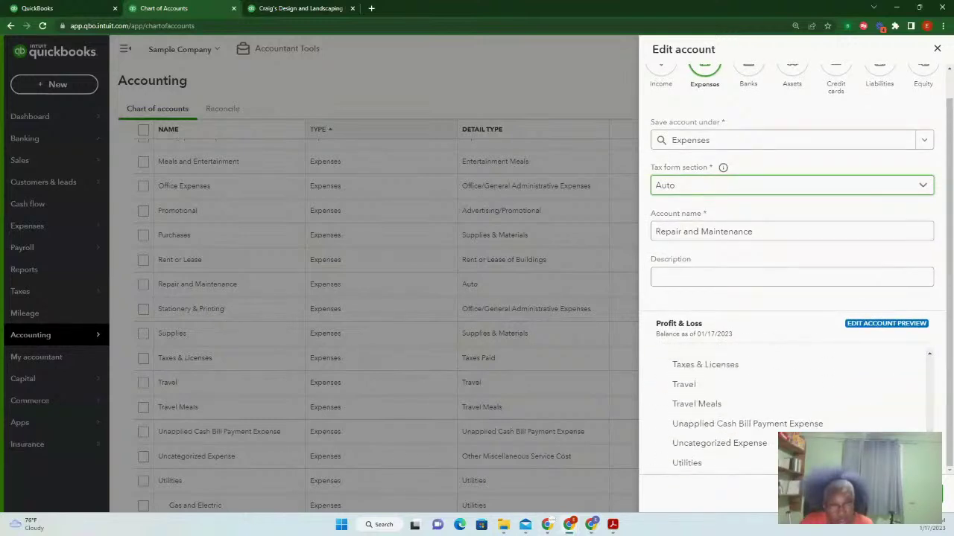
pyautogui.scroll(4, 788, 402)
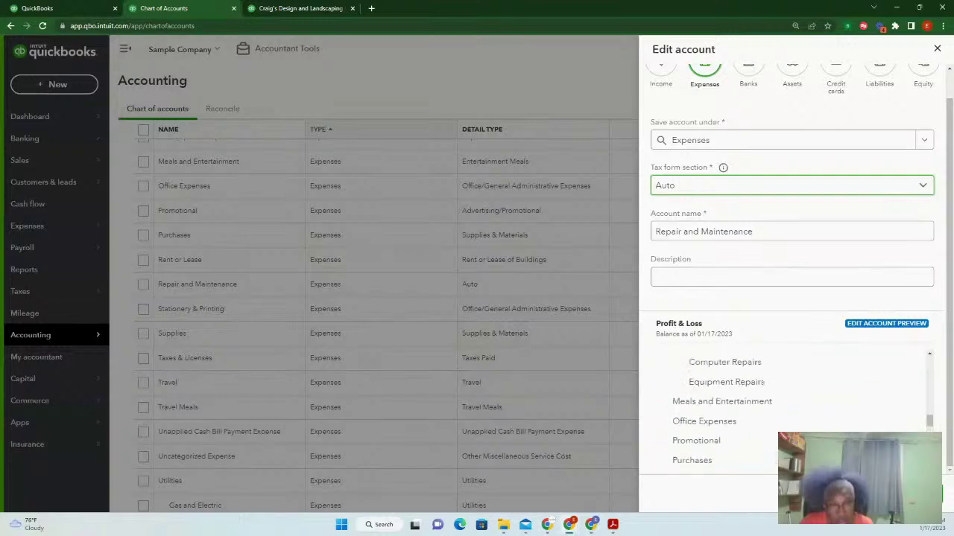
pyautogui.scroll(2, 788, 403)
pyautogui.scroll(6, 787, 403)
pyautogui.scroll(6, 788, 403)
pyautogui.scroll(2, 788, 403)
pyautogui.click(699, 401)
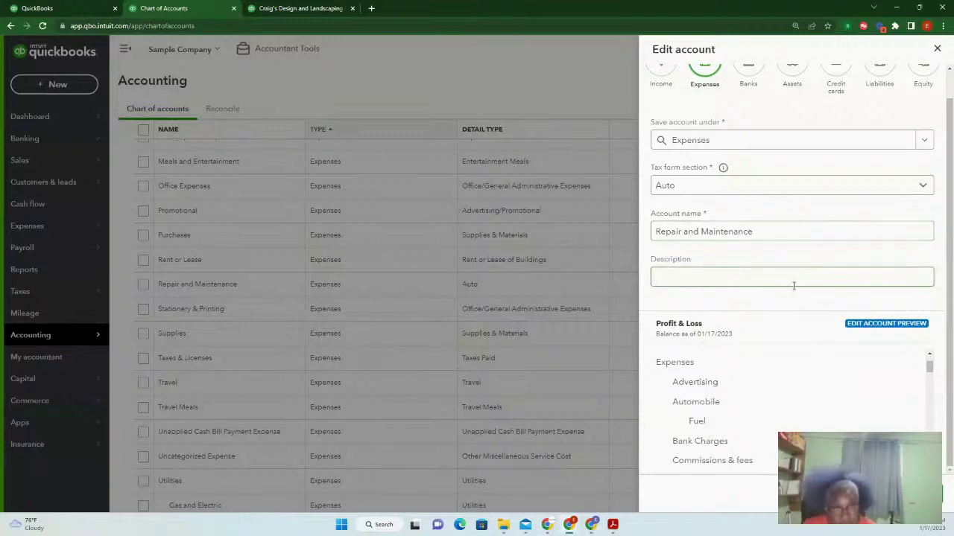
# - Look through the Profit & Loss preview from Expenses to Other Expenses and locate the Repair and Maintenance account
pyautogui.scroll(-10, 894, 384)
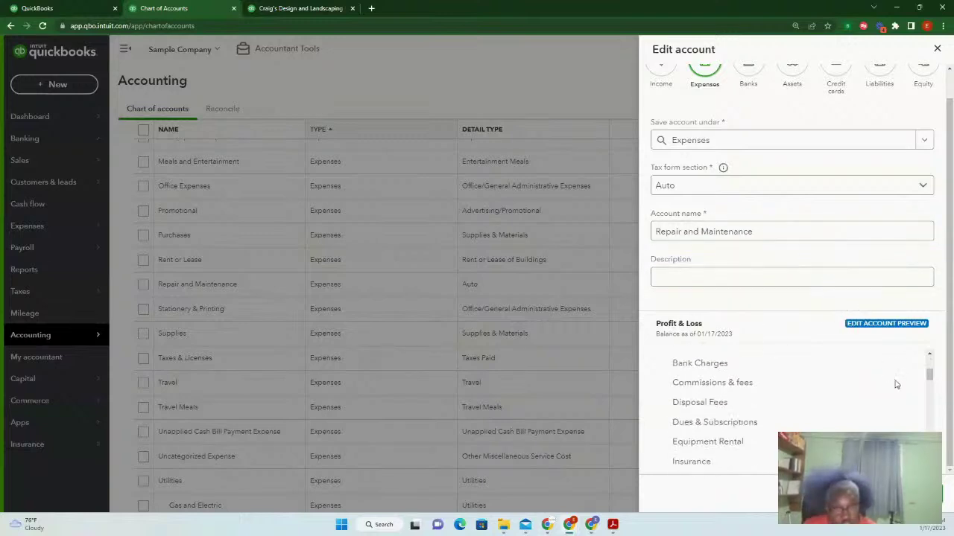
pyautogui.scroll(-2, 888, 409)
pyautogui.scroll(6, 888, 410)
pyautogui.scroll(2, 888, 409)
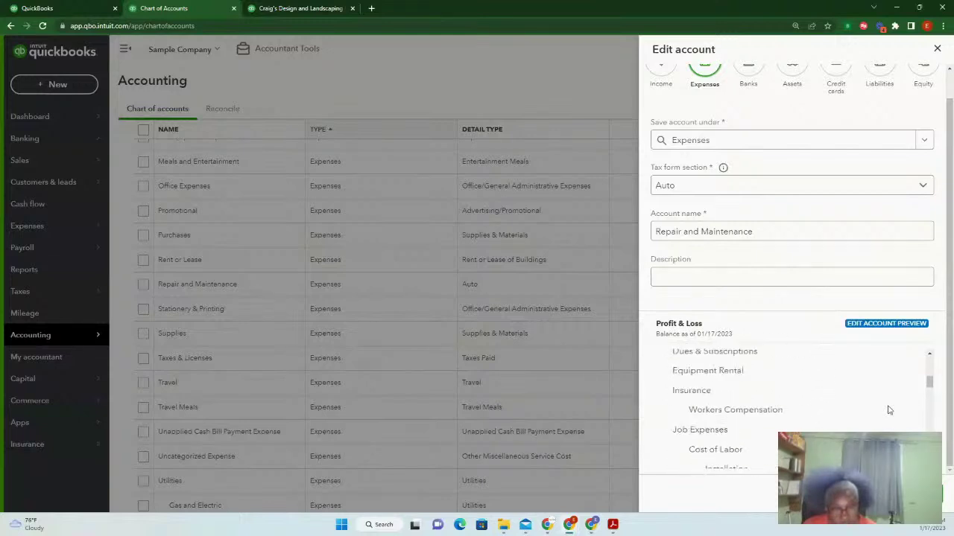
pyautogui.scroll(3, 751, 406)
pyautogui.scroll(2, 751, 410)
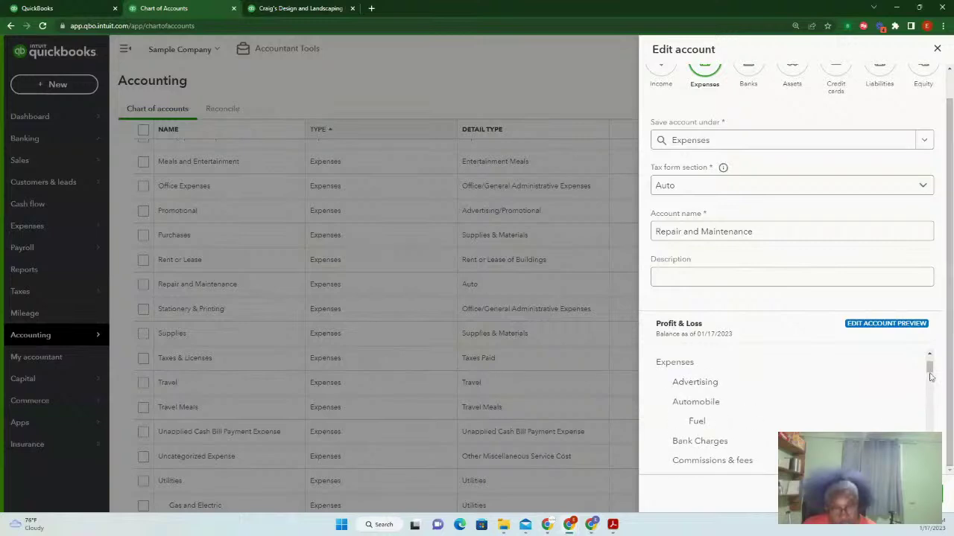
pyautogui.scroll(-8, 926, 367)
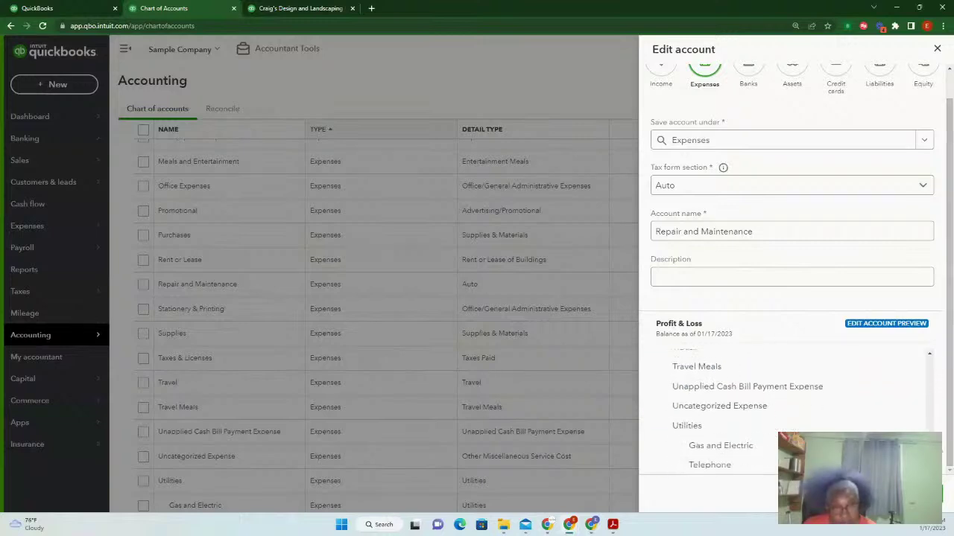
pyautogui.scroll(-3, 790, 403)
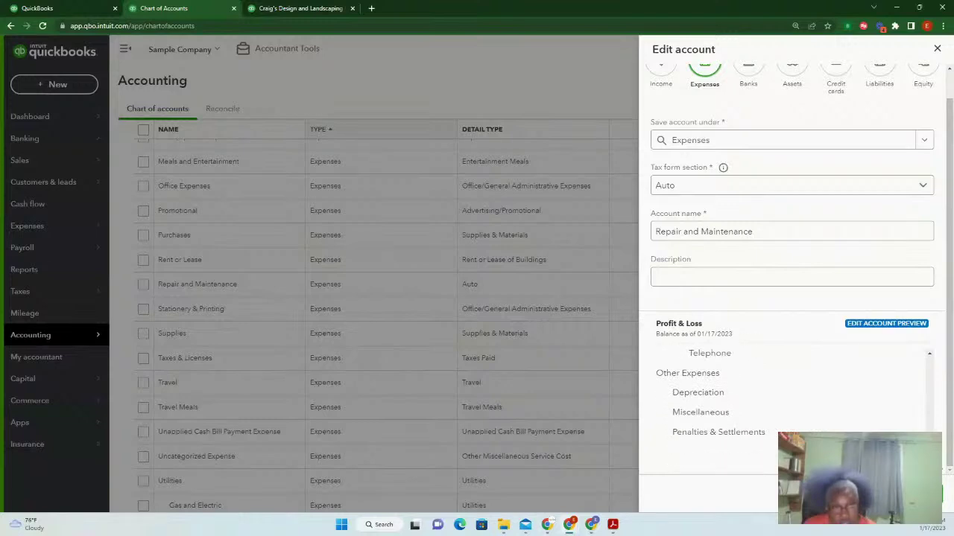
pyautogui.scroll(8, 937, 432)
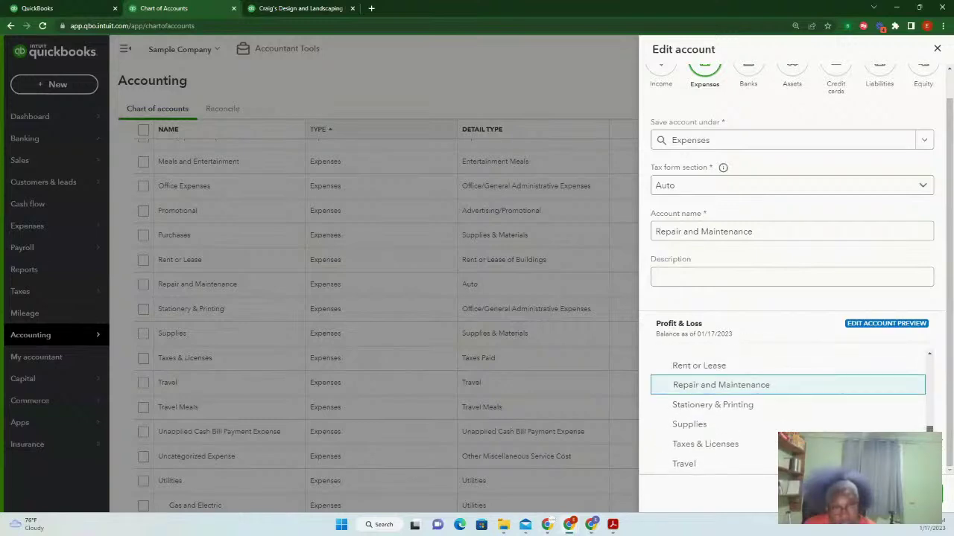
pyautogui.moveTo(937, 432); pyautogui.dragTo(930, 386)
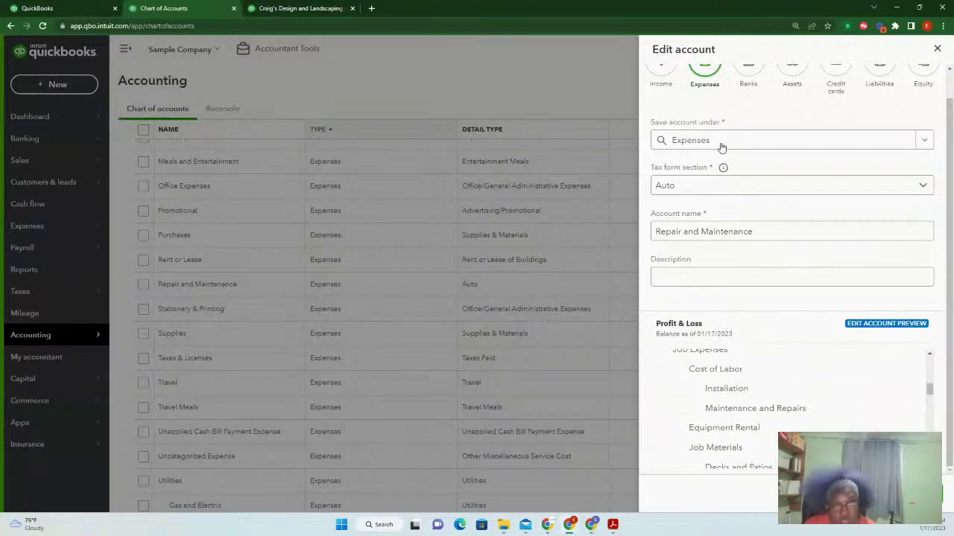
# - Check the full range of tax form sections once more and keep Auto for the account
pyautogui.click(917, 187)
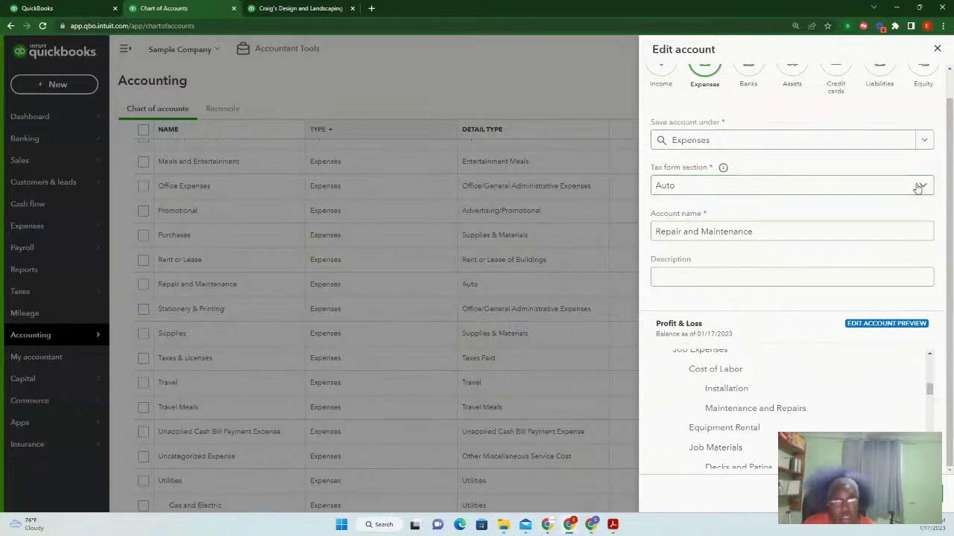
pyautogui.scroll(-5, 839, 230)
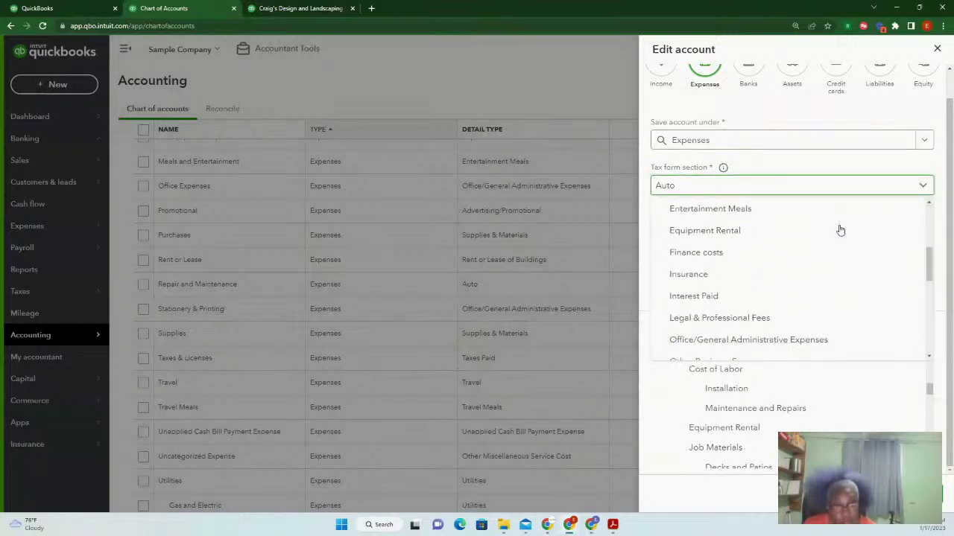
pyautogui.scroll(-5, 839, 230)
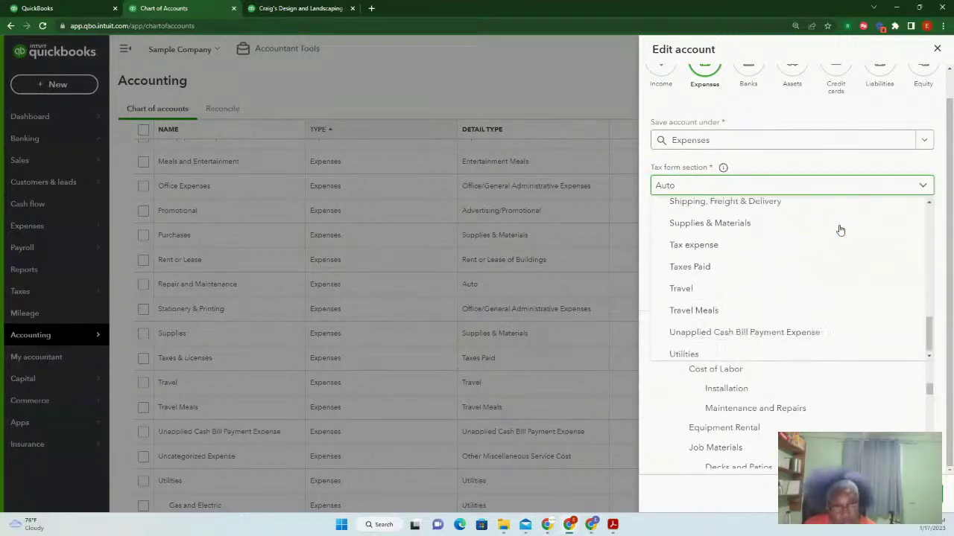
pyautogui.scroll(10, 839, 230)
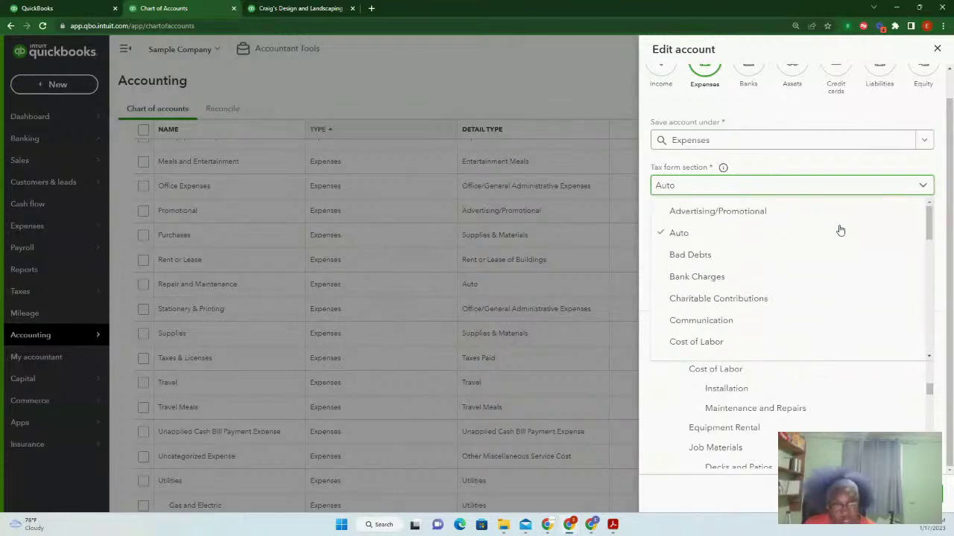
pyautogui.click(734, 234)
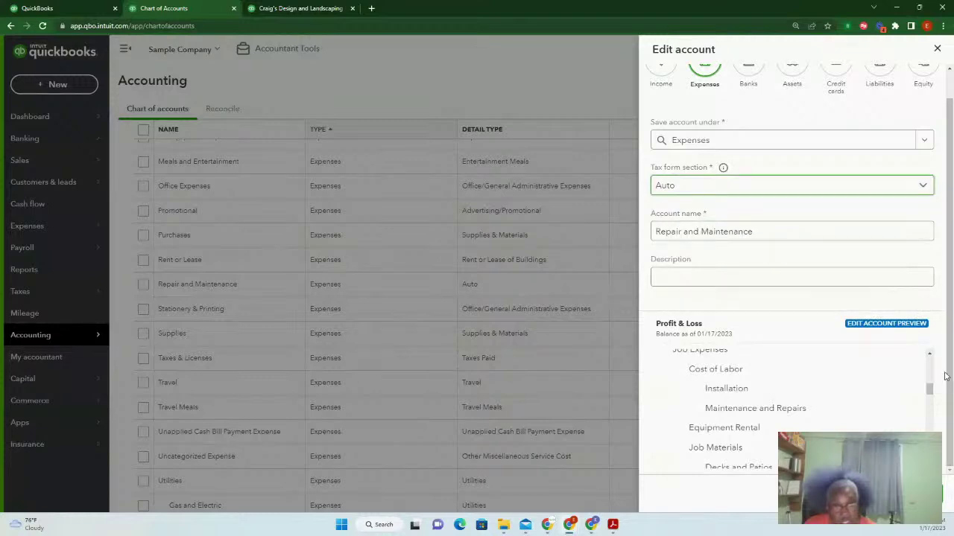
# - Rename the Repair and Maintenance account to "Auto Repair and Maintenance" and save the edited account
pyautogui.moveTo(929, 388); pyautogui.dragTo(928, 430)
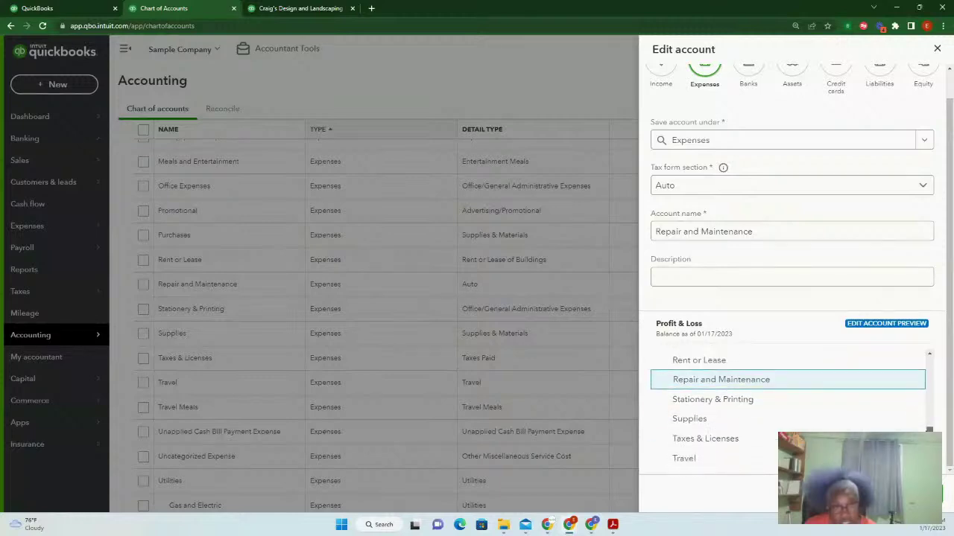
pyautogui.click(656, 233)
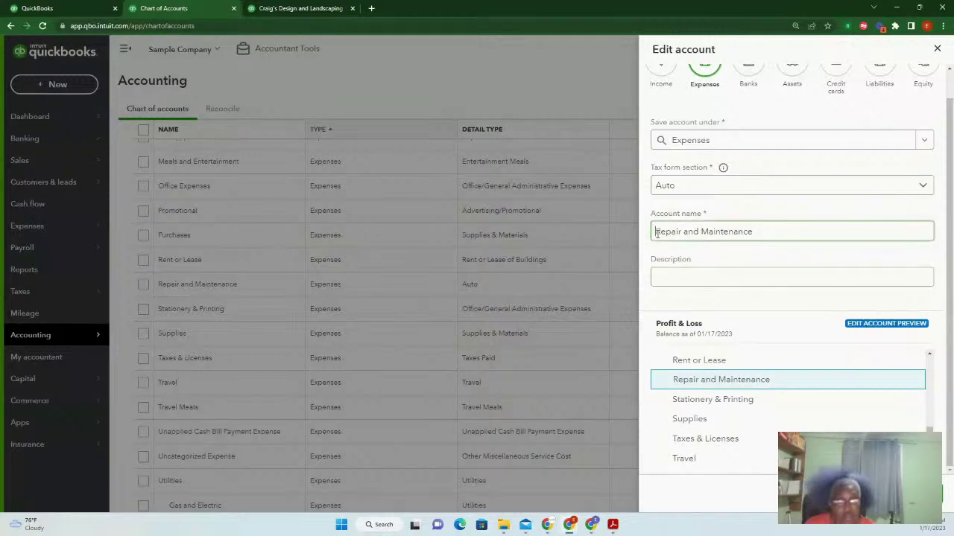
pyautogui.write('aut')
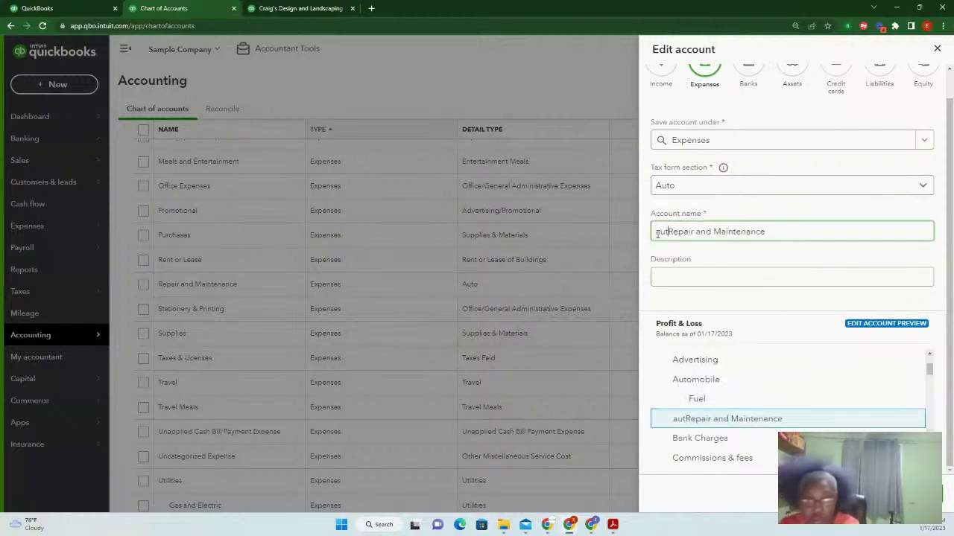
pyautogui.press('BackSpace')
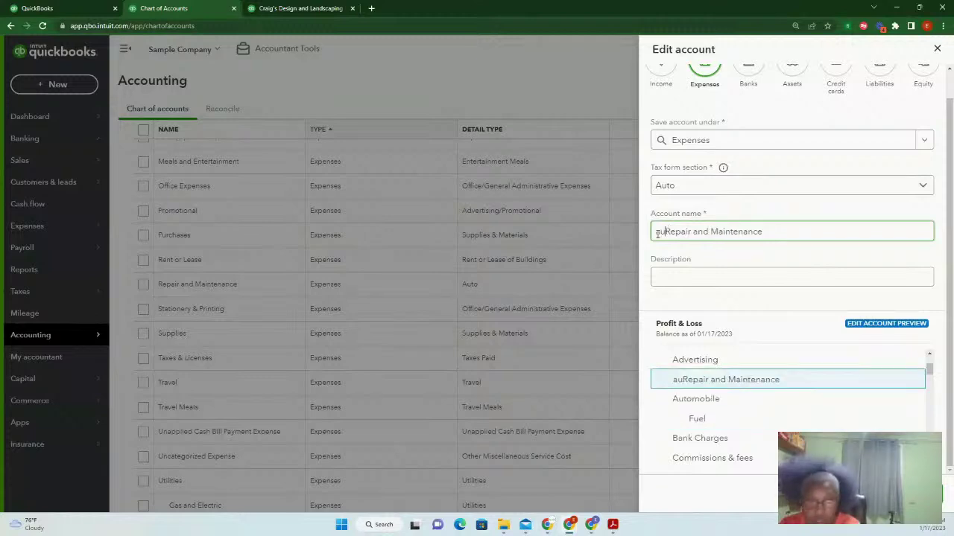
pyautogui.press('BackSpace')
pyautogui.press('BackSpace')
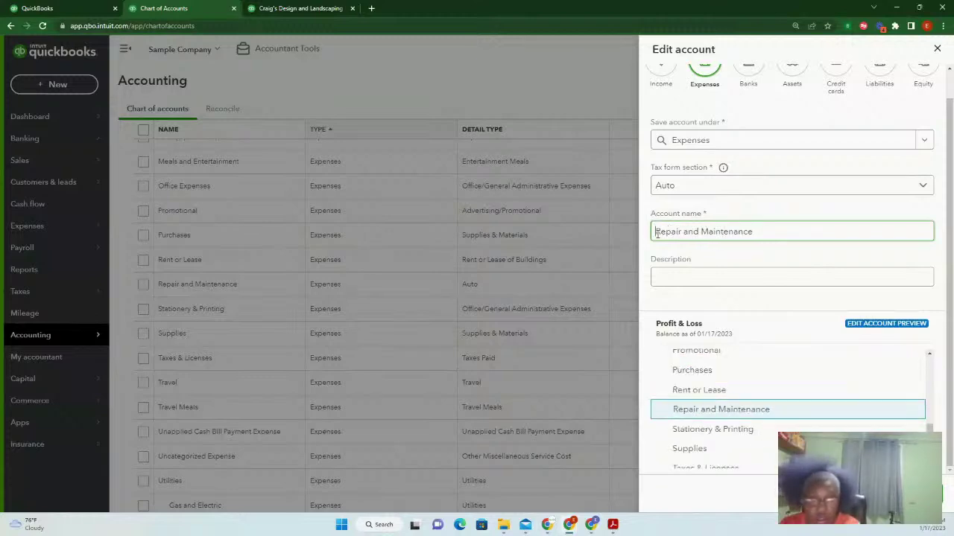
pyautogui.write('a')
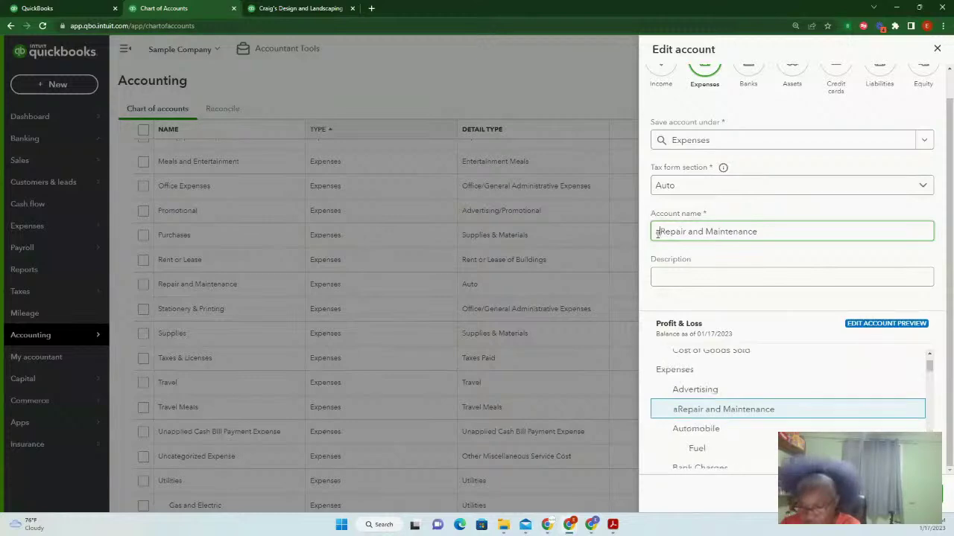
pyautogui.write('ut')
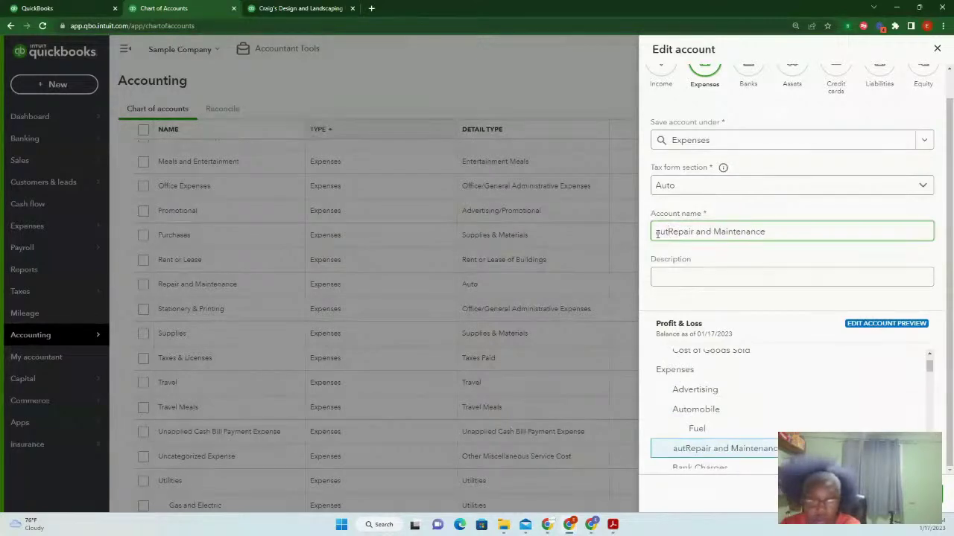
pyautogui.write('o')
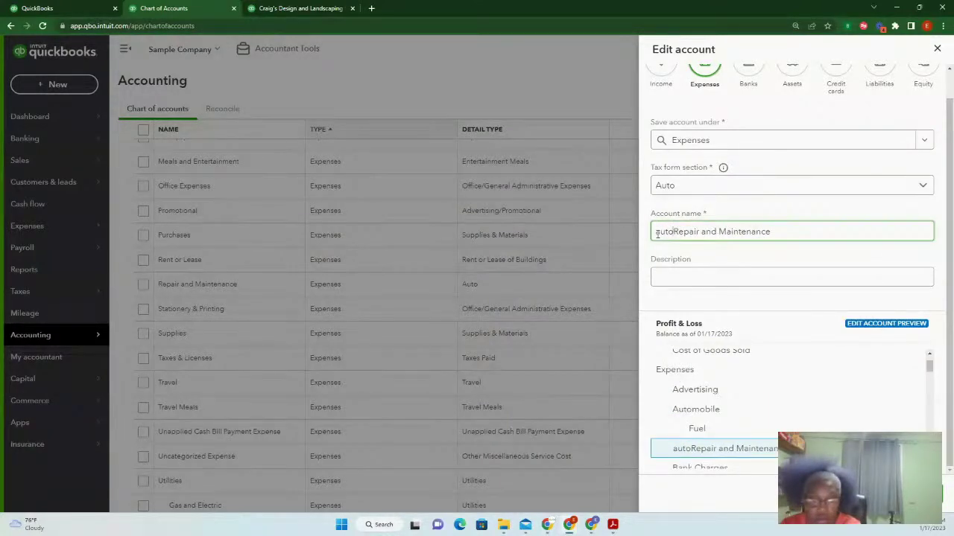
pyautogui.press('BackSpace')
pyautogui.press('BackSpace')
pyautogui.press('BackSpace')
pyautogui.press('BackSpace')
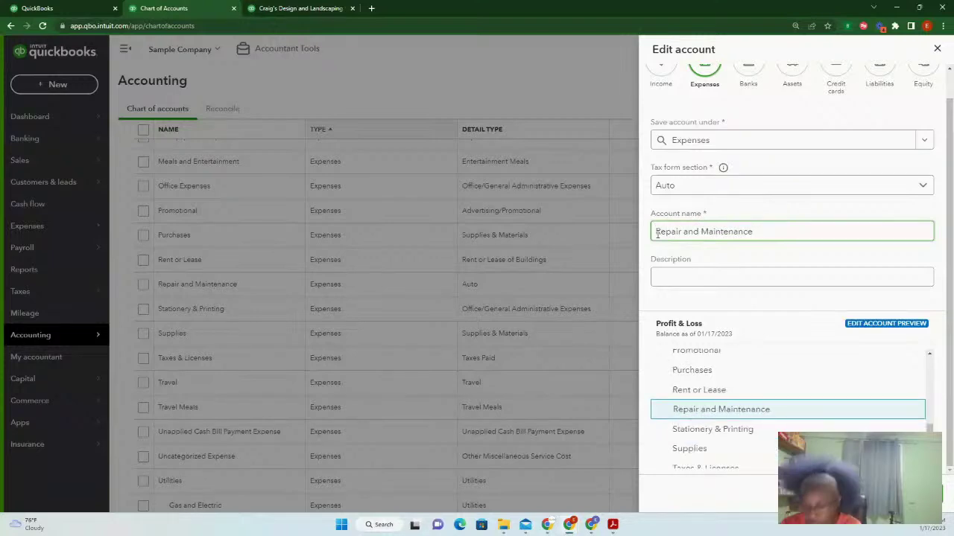
pyautogui.write('Auto')
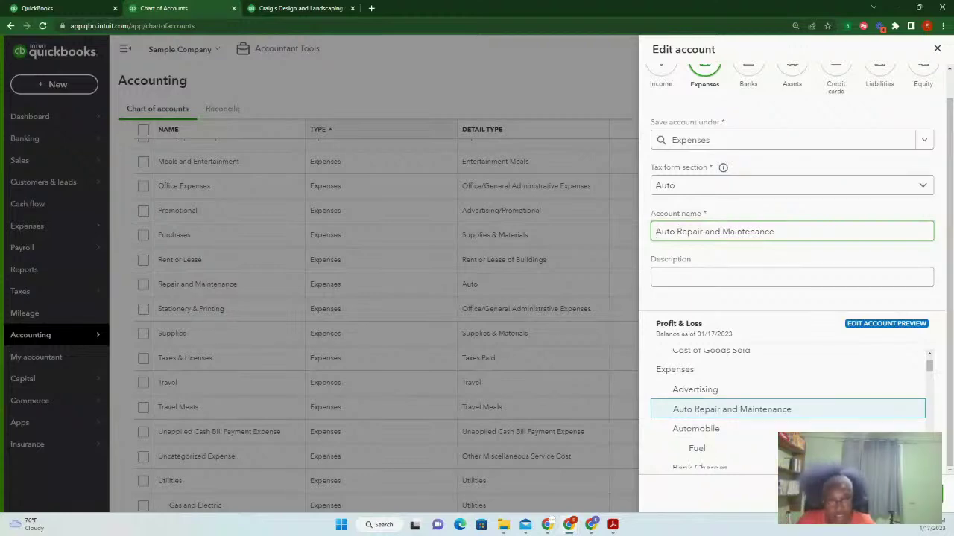
pyautogui.scroll(-15, 787, 410)
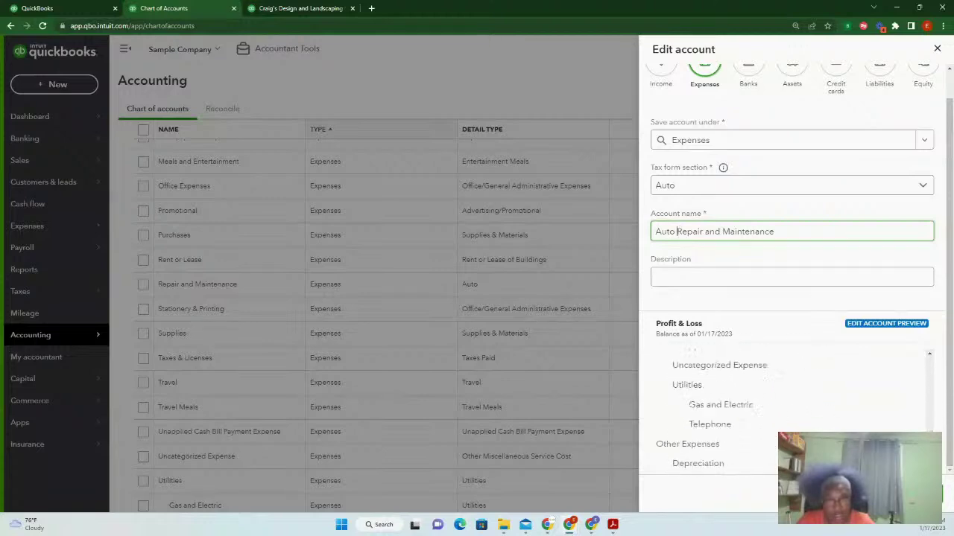
pyautogui.click(921, 494)
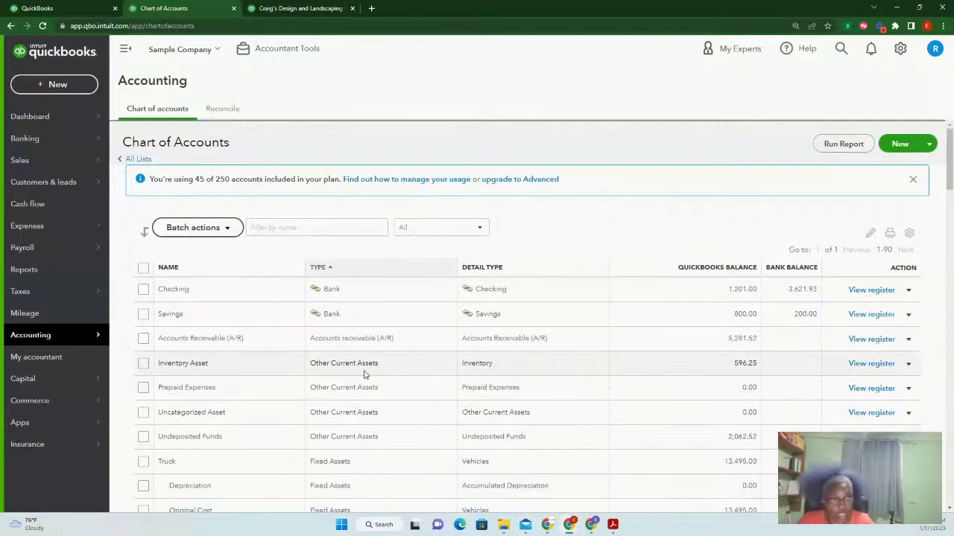
# - Go through the Chart of Accounts and find where Auto Repair and Maintenance is listed among the Expenses accounts
pyautogui.scroll(-3, 367, 374)
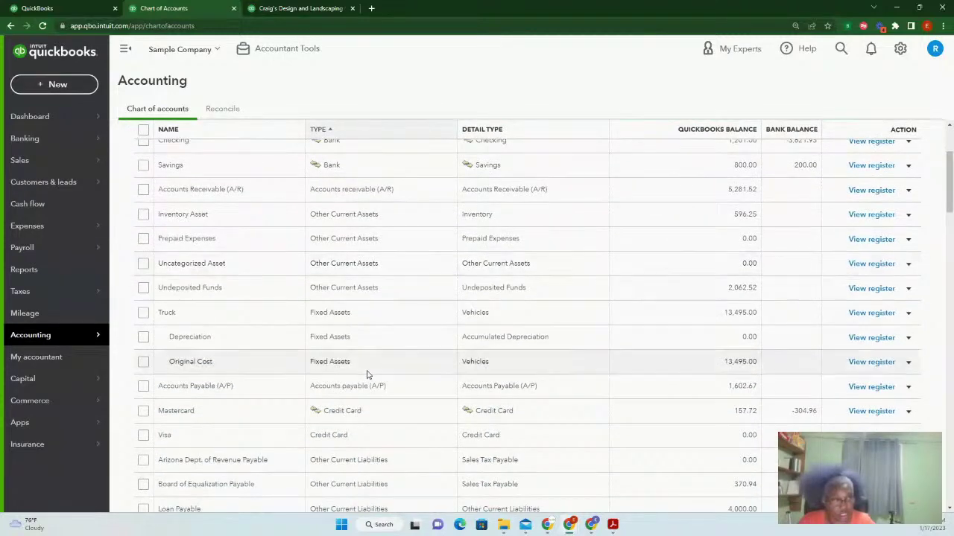
pyautogui.scroll(4, 271, 330)
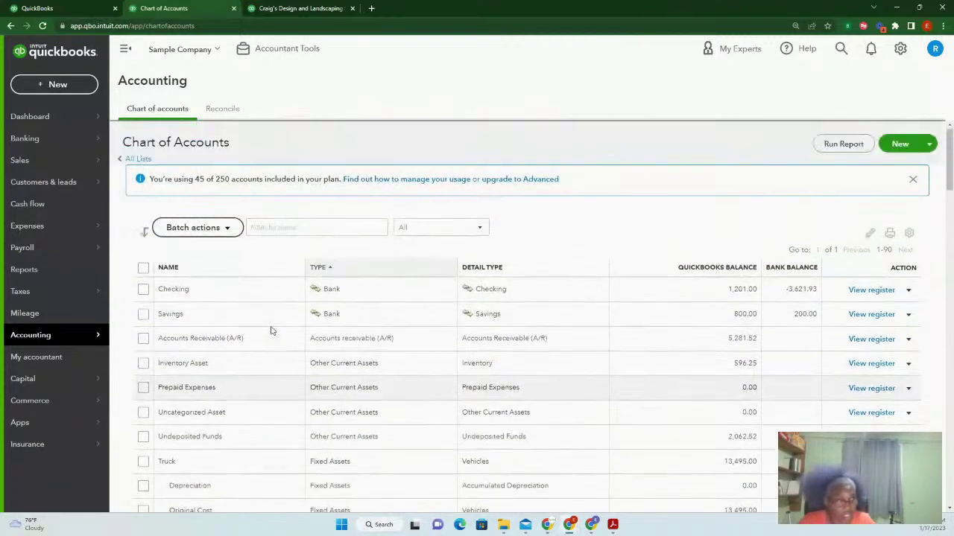
pyautogui.scroll(-6, 304, 357)
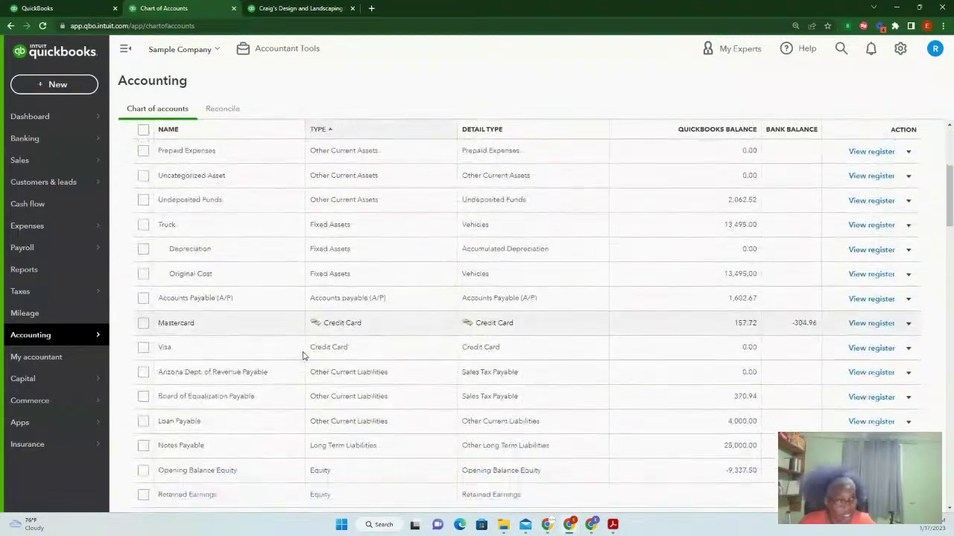
pyautogui.scroll(-2, 301, 355)
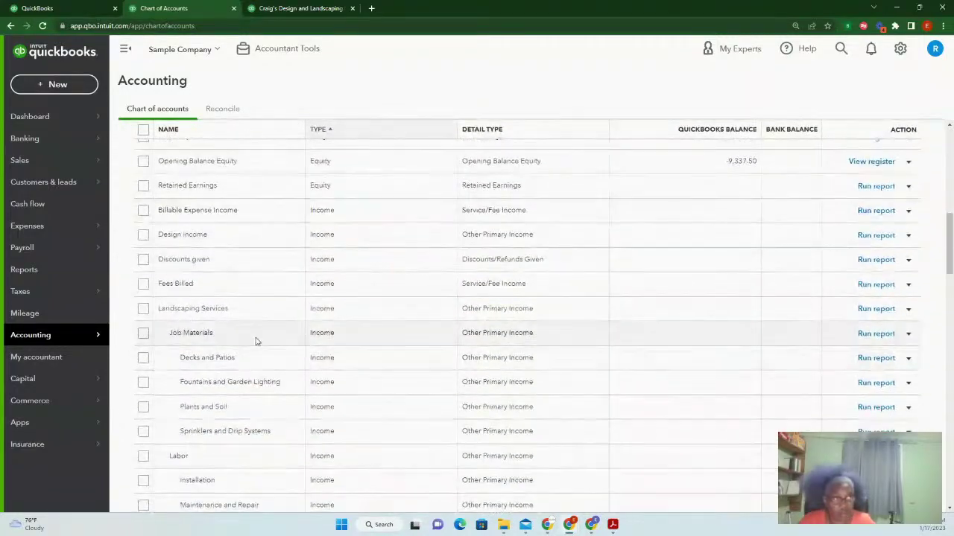
pyautogui.scroll(-1, 218, 331)
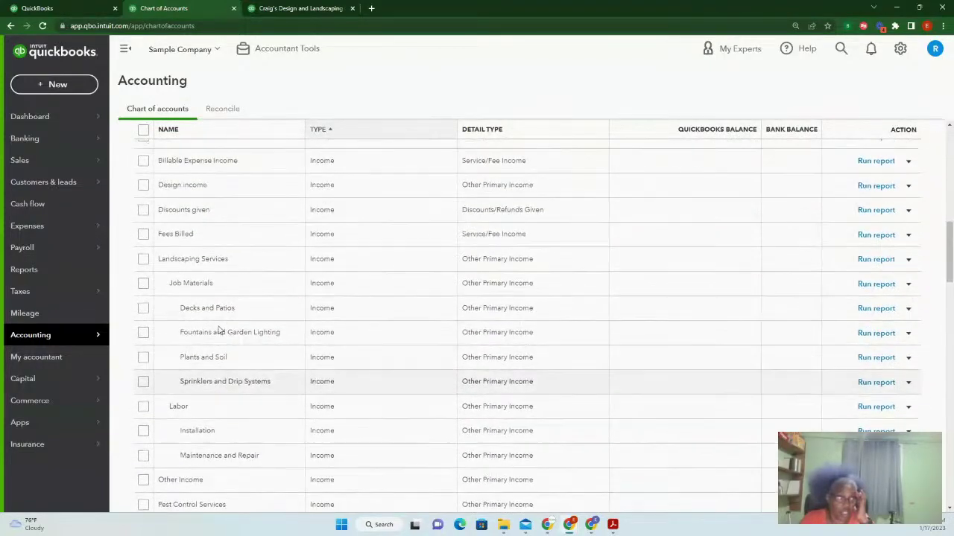
pyautogui.scroll(3, 220, 330)
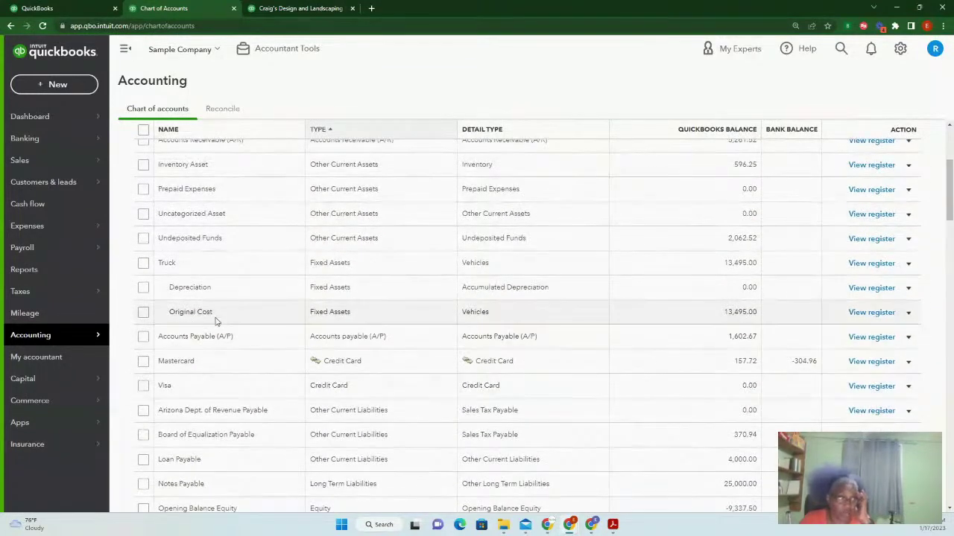
pyautogui.scroll(2, 219, 330)
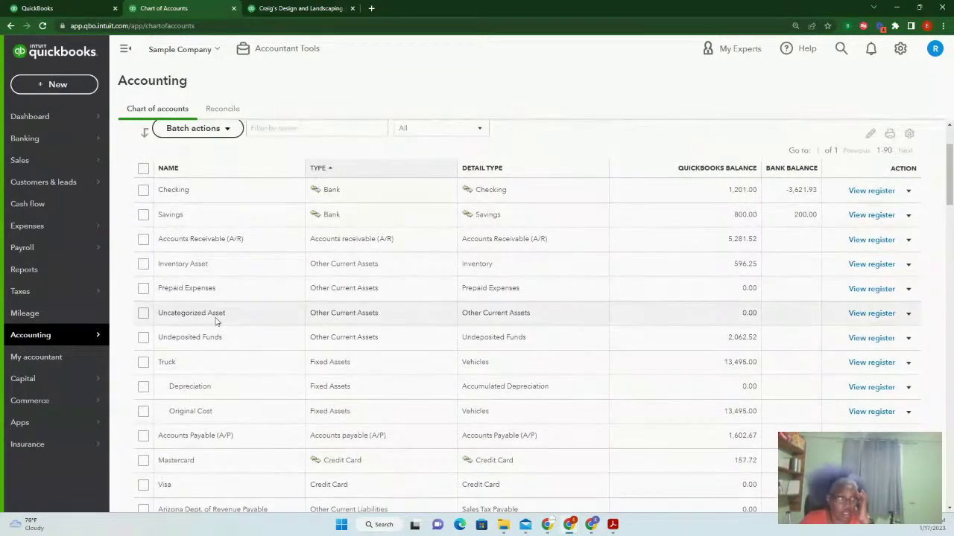
pyautogui.scroll(-12, 216, 320)
pyautogui.scroll(-2, 216, 321)
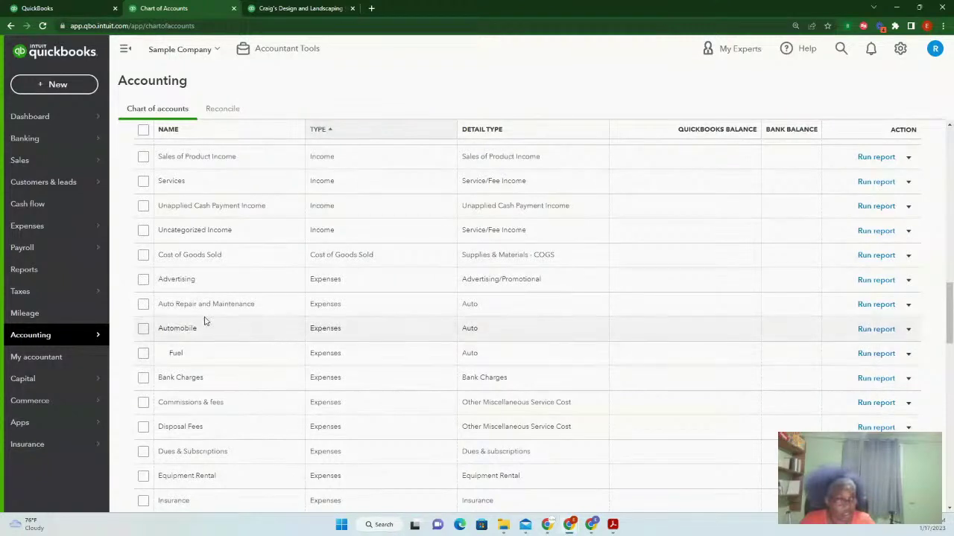
# - Make Auto Repair and Maintenance a subaccount of Automobile and save the edited account
pyautogui.click(908, 306)
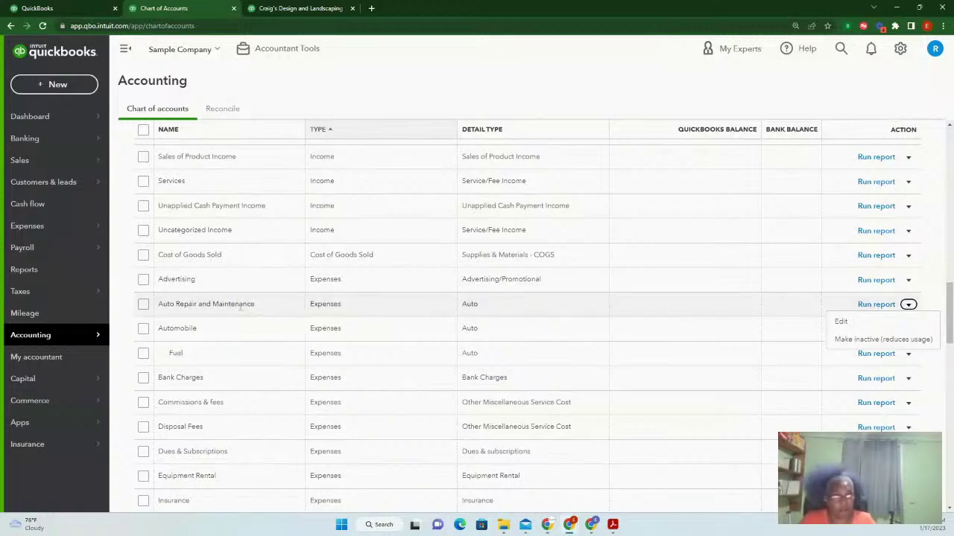
pyautogui.click(143, 307)
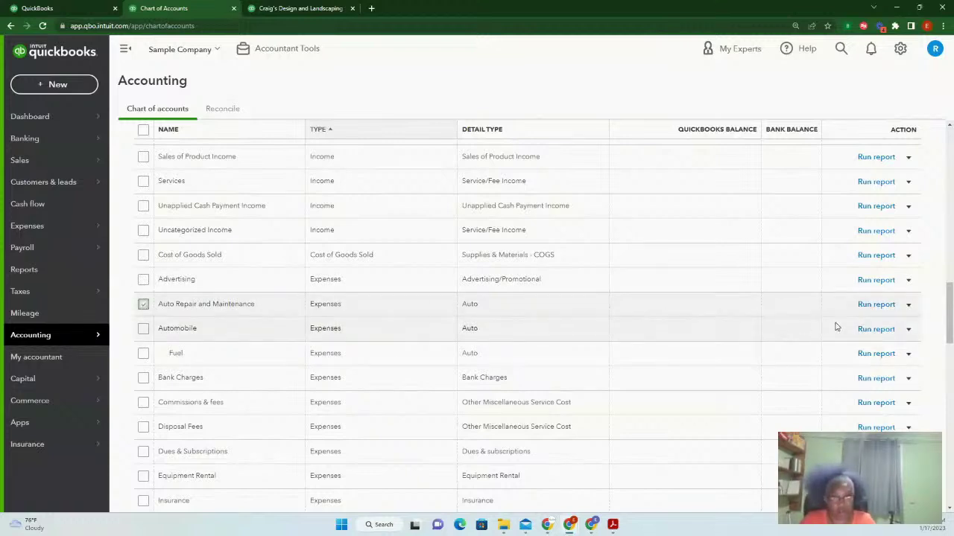
pyautogui.click(909, 307)
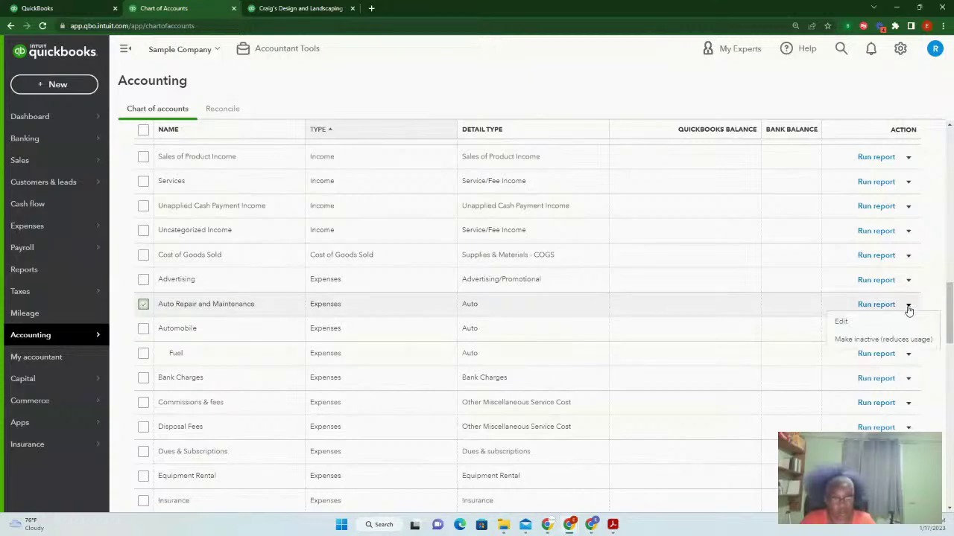
pyautogui.click(840, 325)
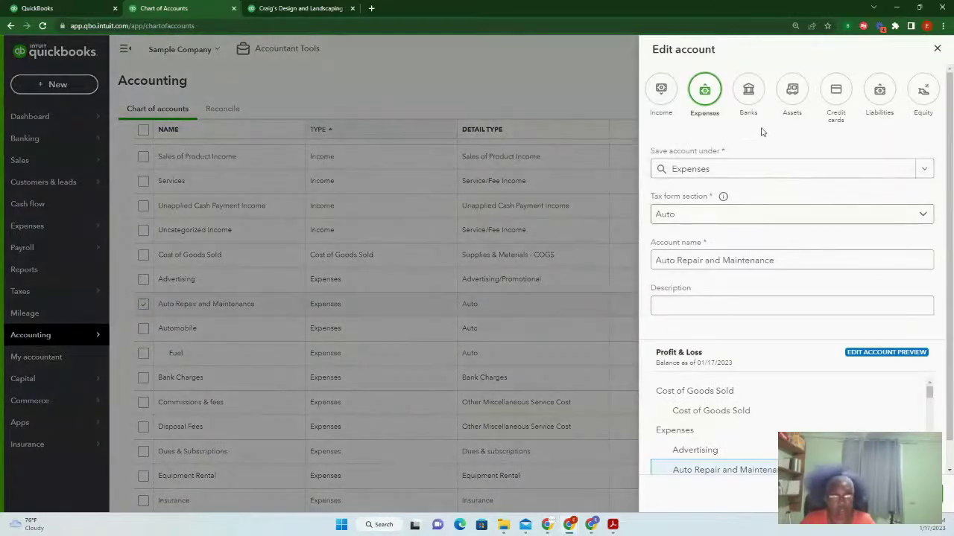
pyautogui.click(924, 171)
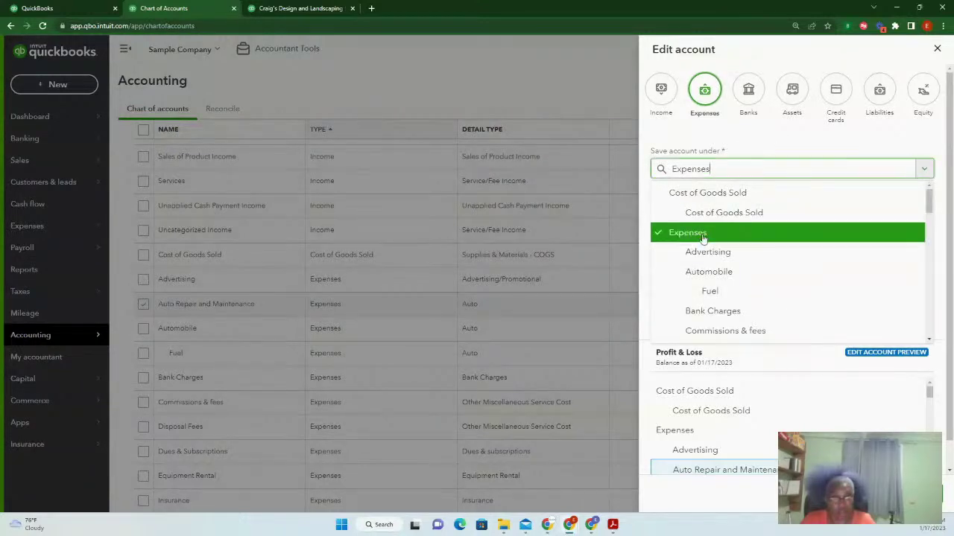
pyautogui.click(747, 273)
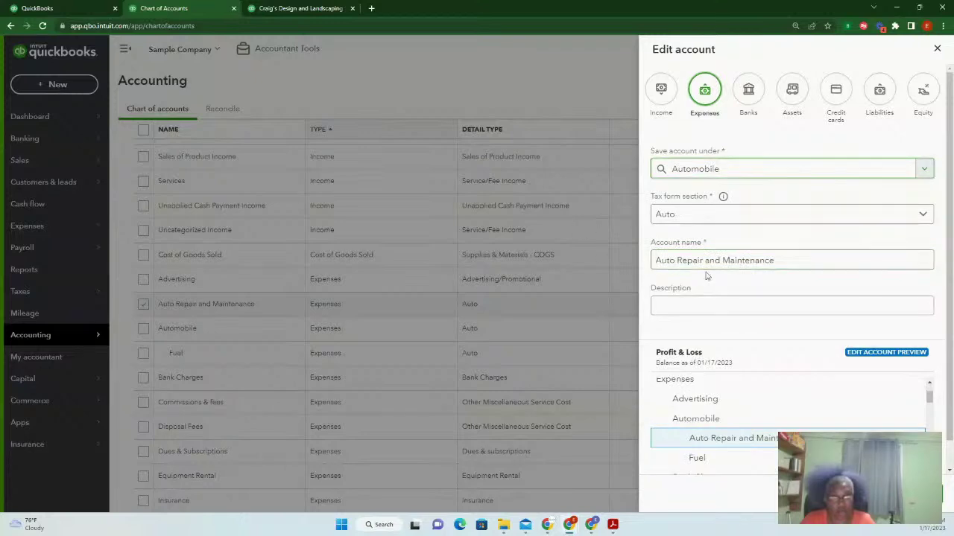
pyautogui.click(910, 494)
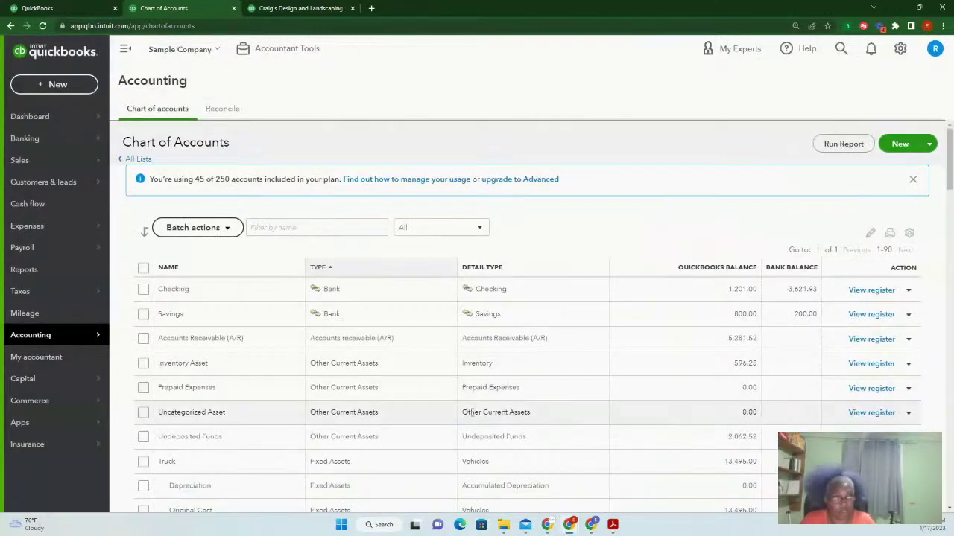
# - Go through the Chart of Accounts to the Expenses accounts and check how Auto Repair and Maintenance sits beneath Automobile
pyautogui.scroll(-1, 497, 337)
pyautogui.scroll(-6, 497, 337)
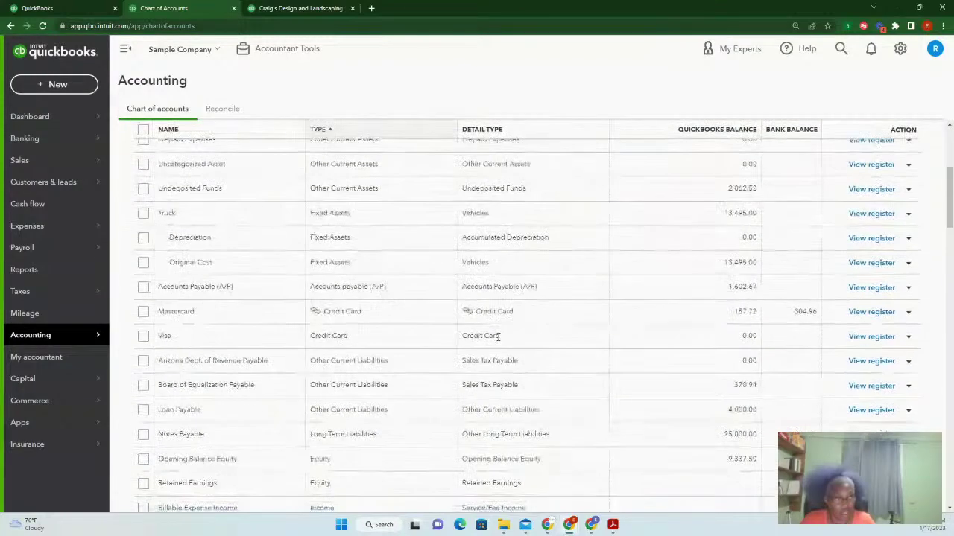
pyautogui.scroll(-2, 497, 337)
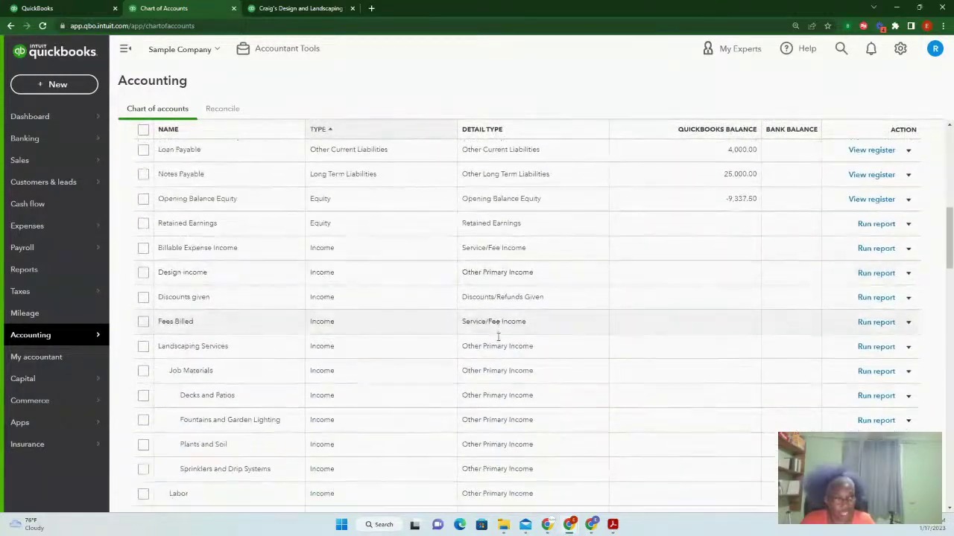
pyautogui.scroll(2, 498, 339)
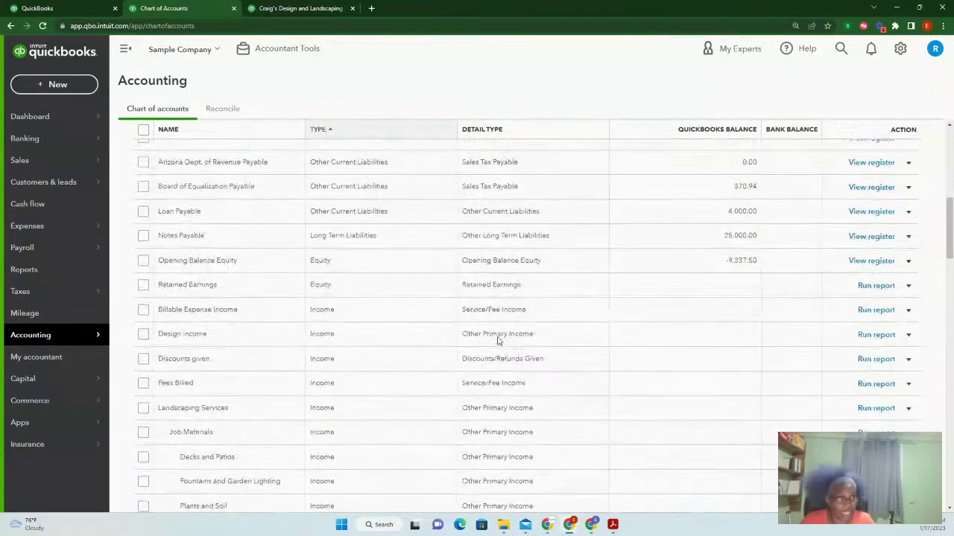
pyautogui.scroll(3, 497, 336)
pyautogui.scroll(3, 498, 337)
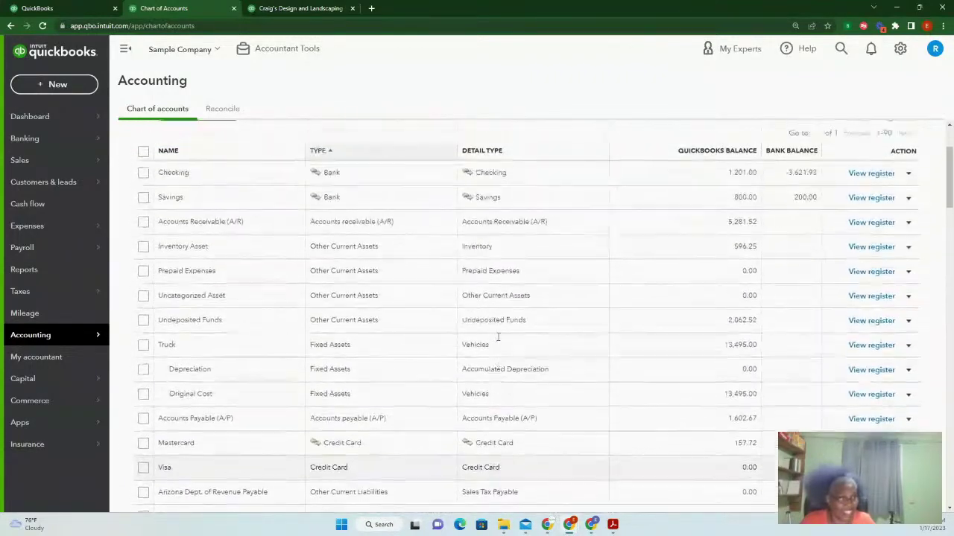
pyautogui.scroll(-7, 497, 337)
pyautogui.scroll(-5, 498, 337)
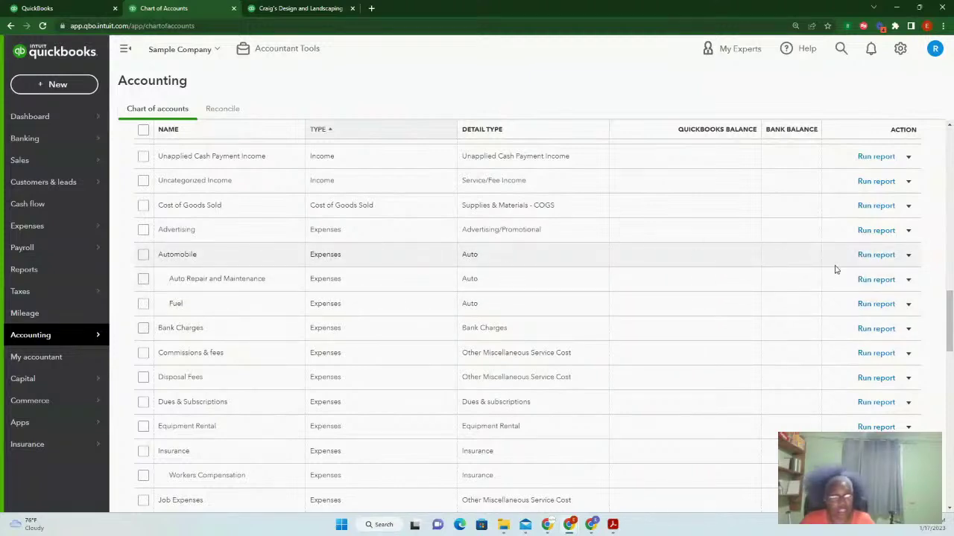
# - Open the Automobile account for editing, review which accounts it can be saved under, and leave without saving
pyautogui.click(908, 256)
pyautogui.click(836, 268)
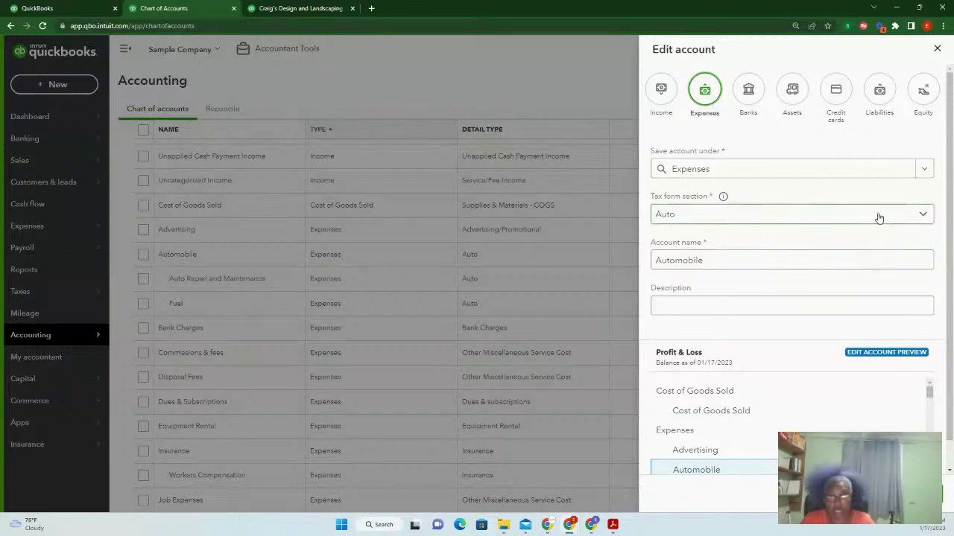
pyautogui.click(924, 173)
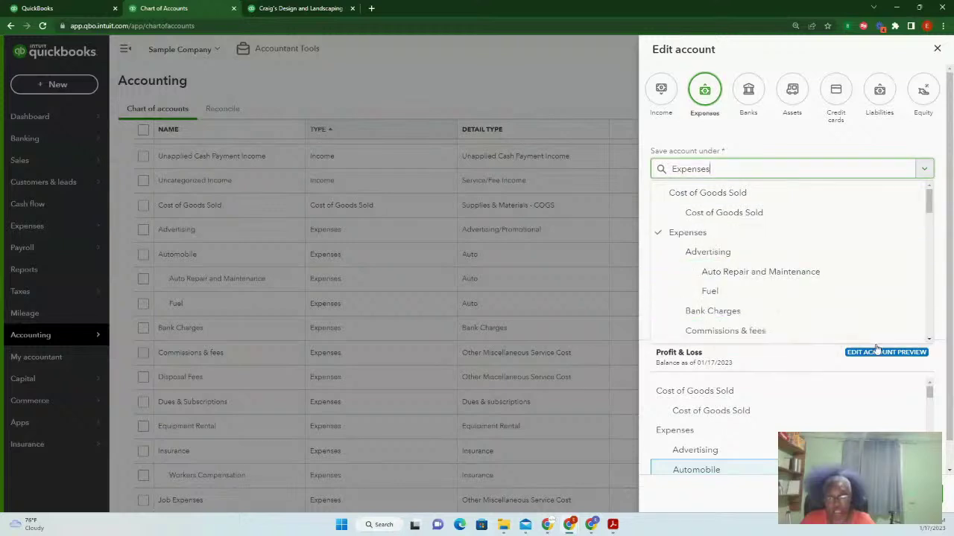
pyautogui.click(858, 494)
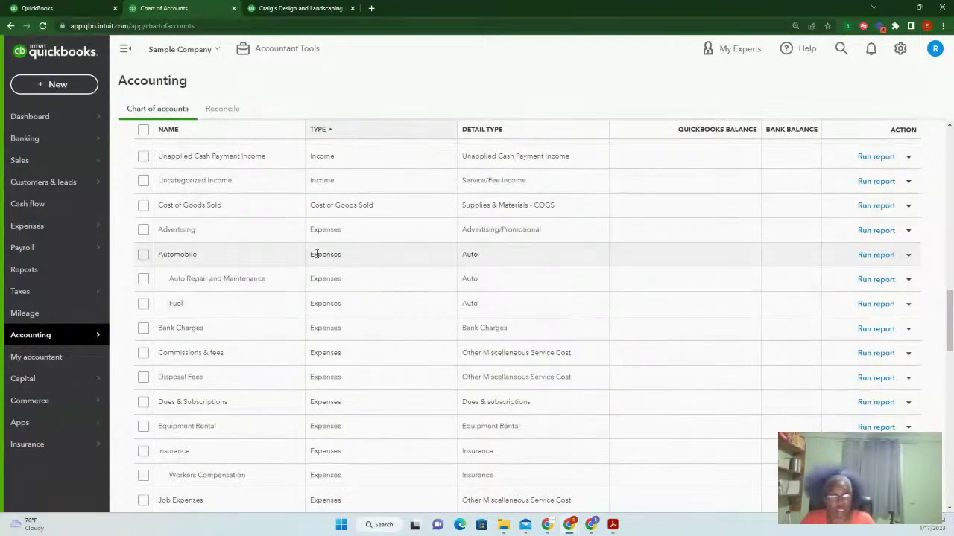
pyautogui.click(909, 256)
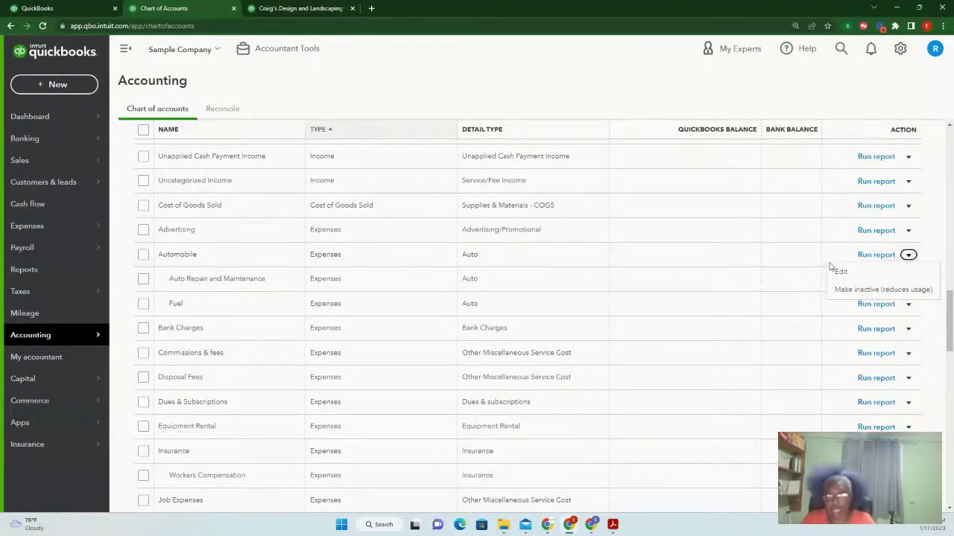
# - Start a new account in the Chart of Accounts and place it under the Automobile expense account
pyautogui.scroll(7, 779, 277)
pyautogui.scroll(10, 779, 275)
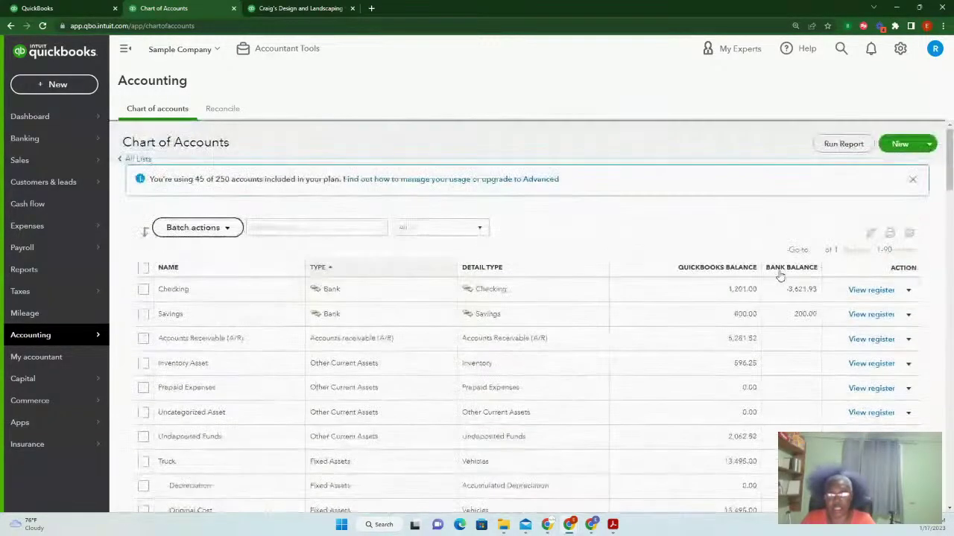
pyautogui.click(896, 145)
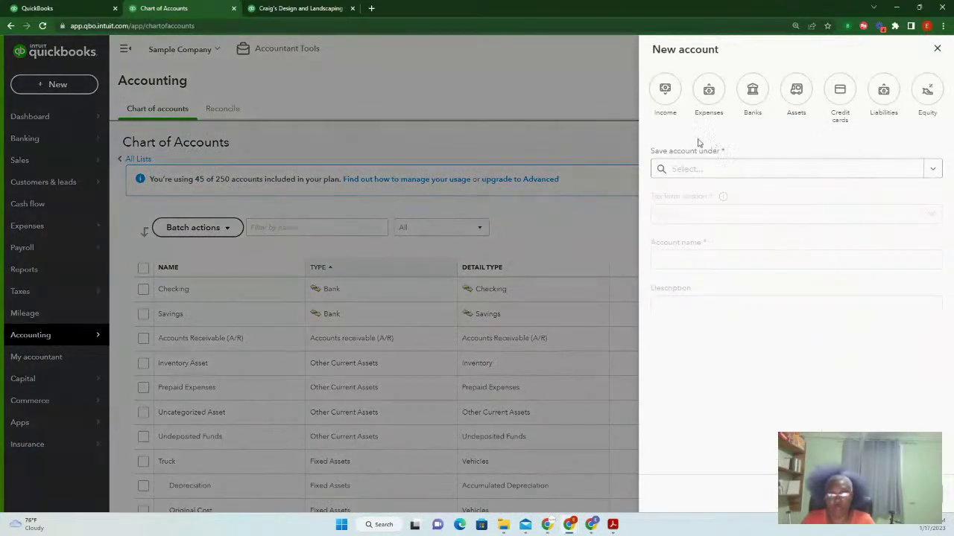
pyautogui.click(795, 173)
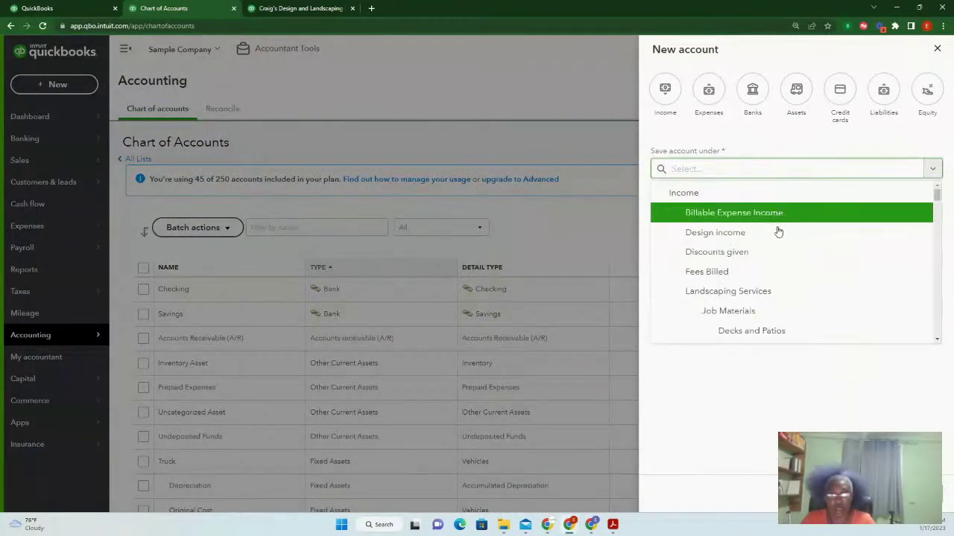
pyautogui.scroll(-2, 803, 271)
pyautogui.scroll(-3, 804, 272)
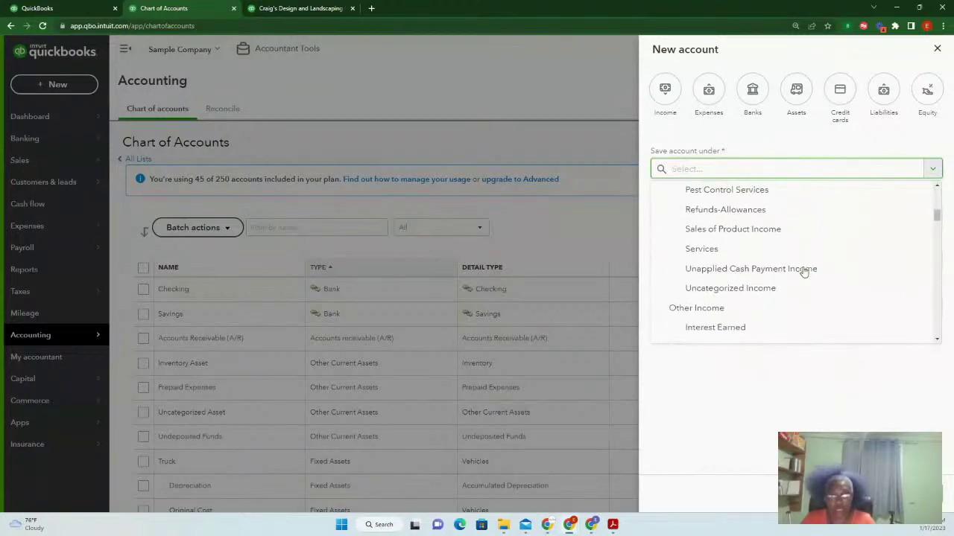
pyautogui.scroll(-2, 804, 272)
pyautogui.scroll(-1, 804, 272)
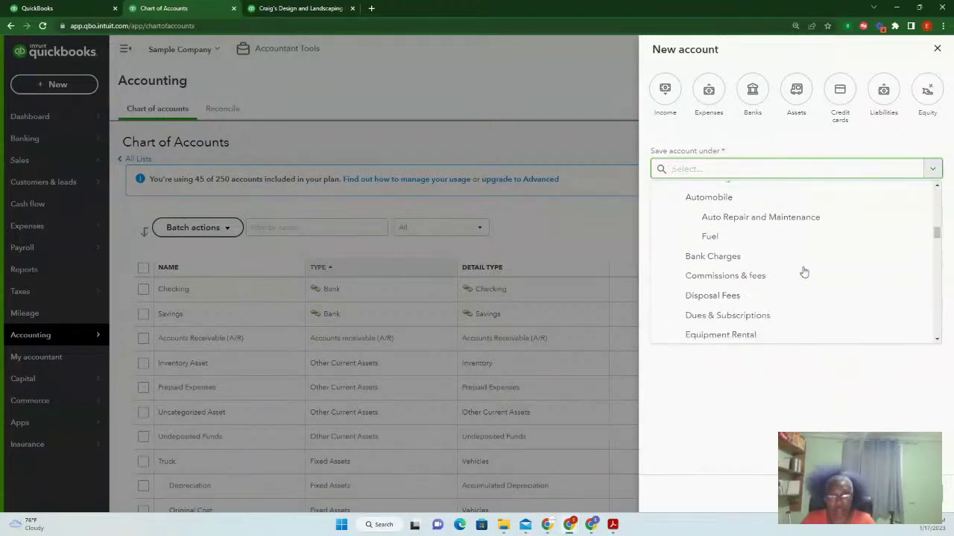
pyautogui.click(728, 196)
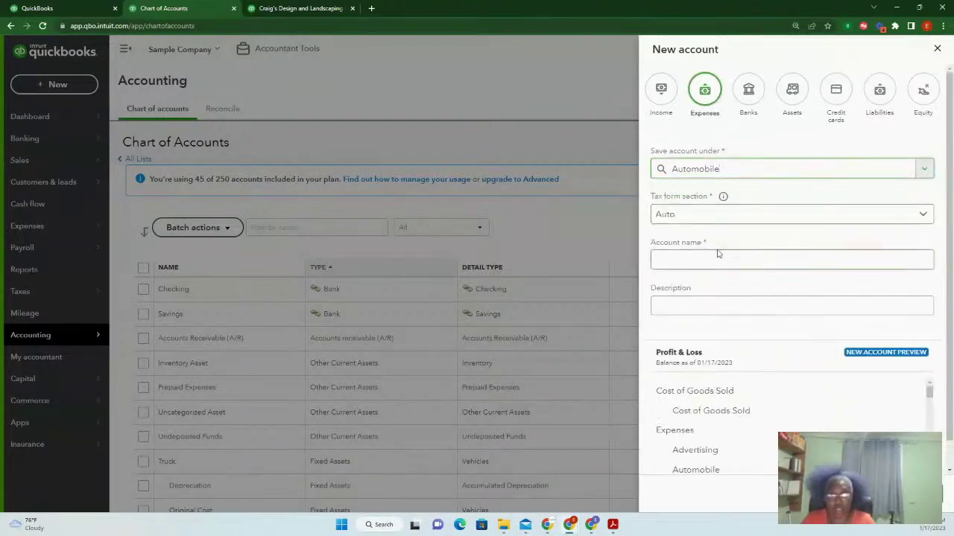
pyautogui.click(690, 262)
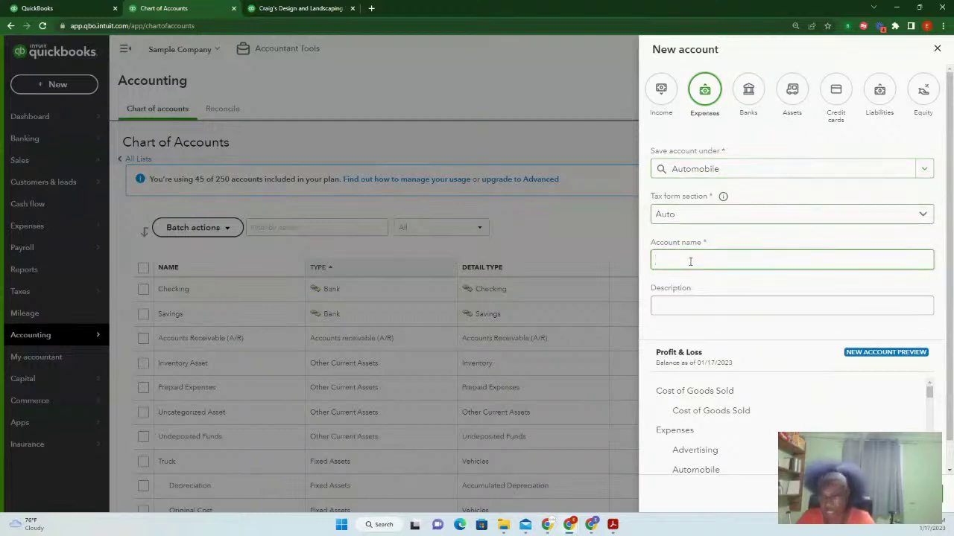
pyautogui.rightClick(690, 264)
pyautogui.click(714, 342)
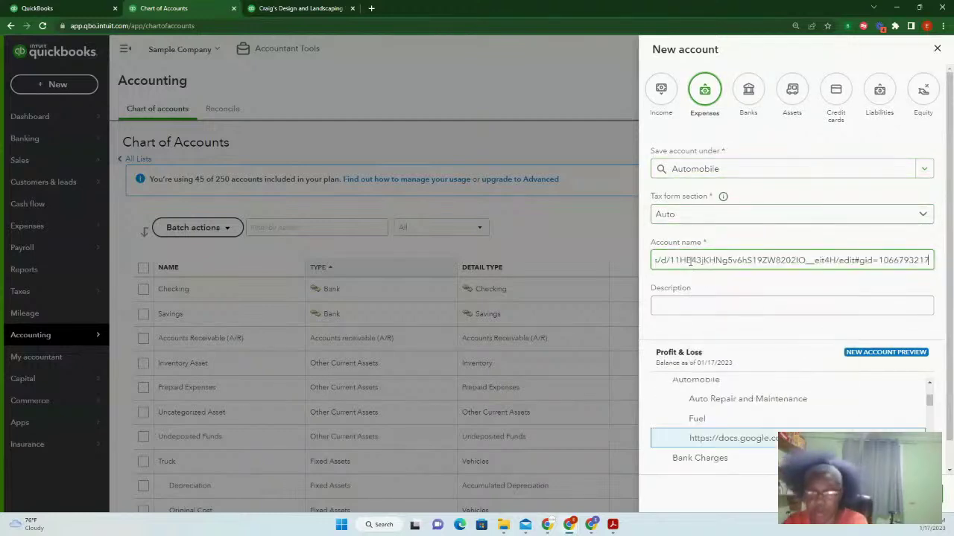
pyautogui.press('BackSpace')
pyautogui.press('BackSpace')
pyautogui.press('BackSpace')
pyautogui.press('BackSpace')
pyautogui.press('BackSpace')
pyautogui.press('BackSpace')
pyautogui.press('BackSpace')
pyautogui.press('BackSpace')
pyautogui.press('BackSpace')
pyautogui.press('BackSpace')
pyautogui.press('BackSpace')
pyautogui.press('BackSpace')
pyautogui.press('BackSpace')
pyautogui.press('BackSpace')
pyautogui.press('BackSpace')
pyautogui.press('BackSpace')
pyautogui.press('BackSpace')
pyautogui.press('BackSpace')
pyautogui.press('BackSpace')
pyautogui.press('BackSpace')
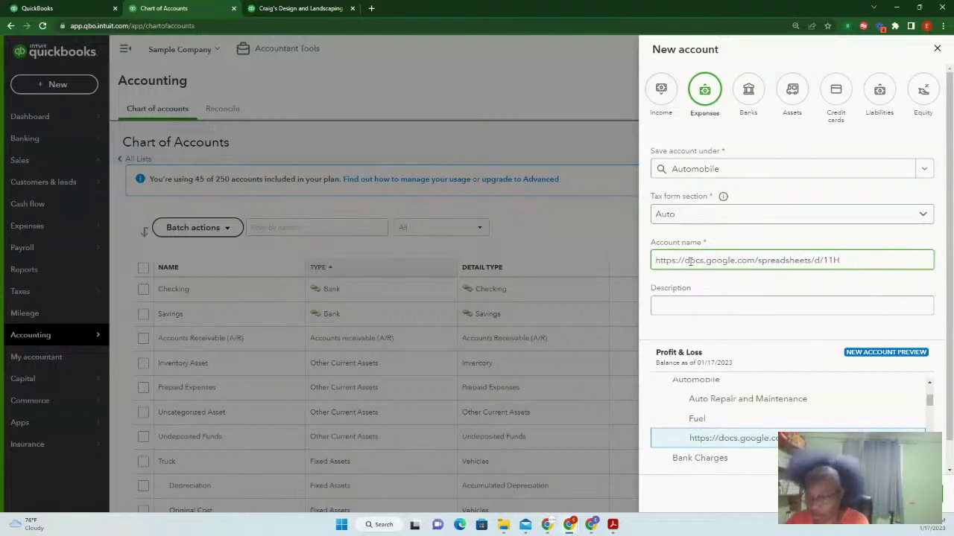
pyautogui.press('BackSpace')
pyautogui.press('BackSpace')
pyautogui.press('BackSpace')
pyautogui.press('BackSpace')
pyautogui.press('BackSpace')
pyautogui.press('BackSpace')
pyautogui.press('BackSpace')
pyautogui.press('BackSpace')
pyautogui.press('BackSpace')
pyautogui.press('BackSpace')
pyautogui.press('BackSpace')
pyautogui.press('BackSpace')
pyautogui.press('BackSpace')
pyautogui.press('BackSpace')
pyautogui.press('BackSpace')
pyautogui.press('BackSpace')
pyautogui.press('BackSpace')
pyautogui.press('BackSpace')
pyautogui.press('BackSpace')
pyautogui.press('BackSpace')
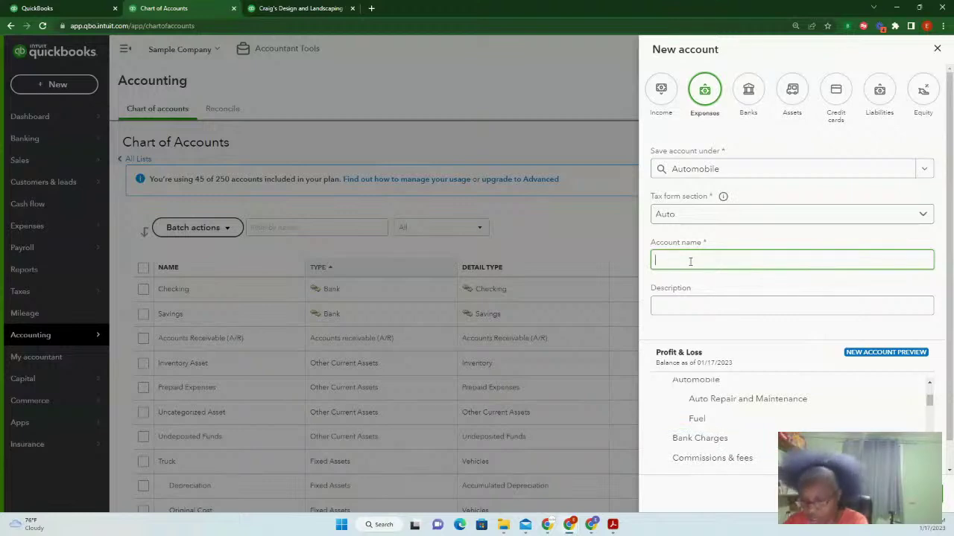
# - Name the new Automobile subaccount "Parking and Toll", leave the description empty, and save it
pyautogui.write('Par')
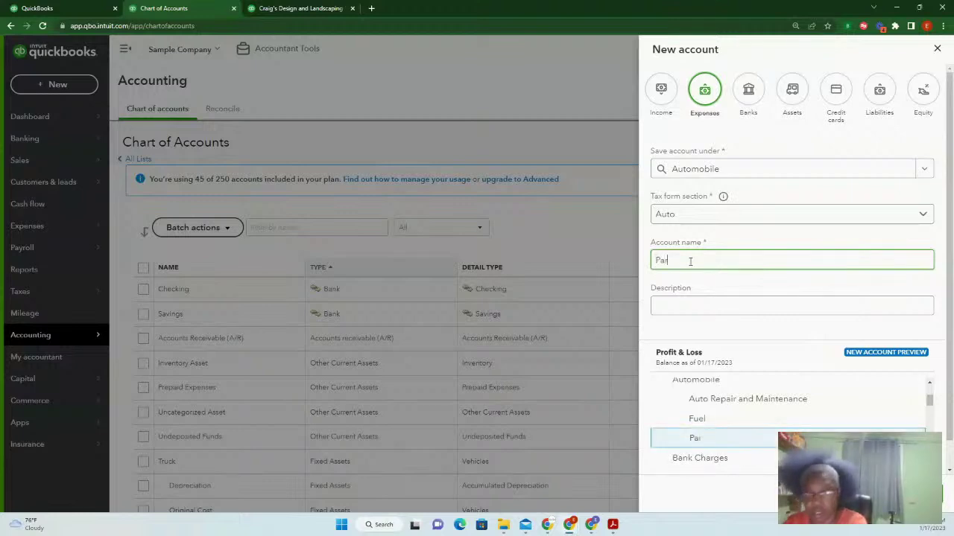
pyautogui.write('king and Toll')
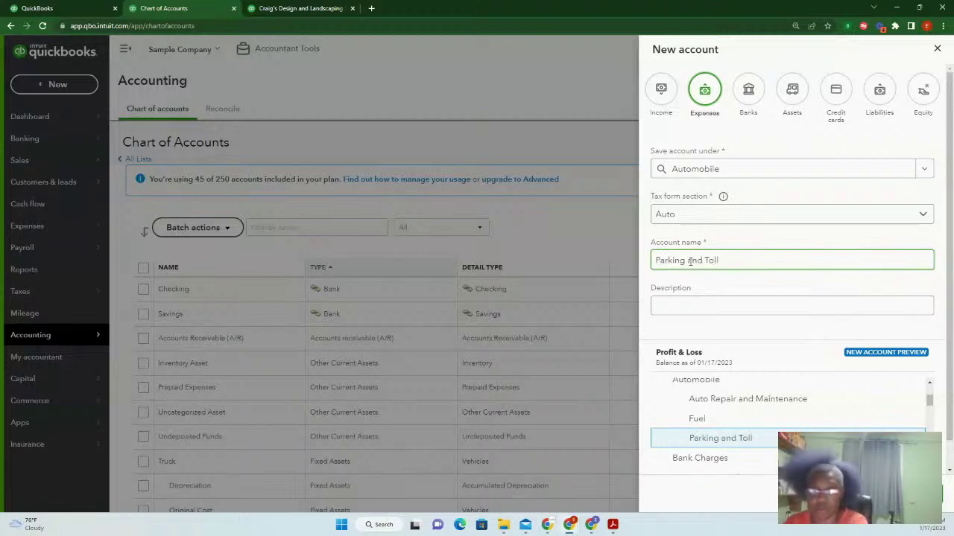
pyautogui.click(694, 305)
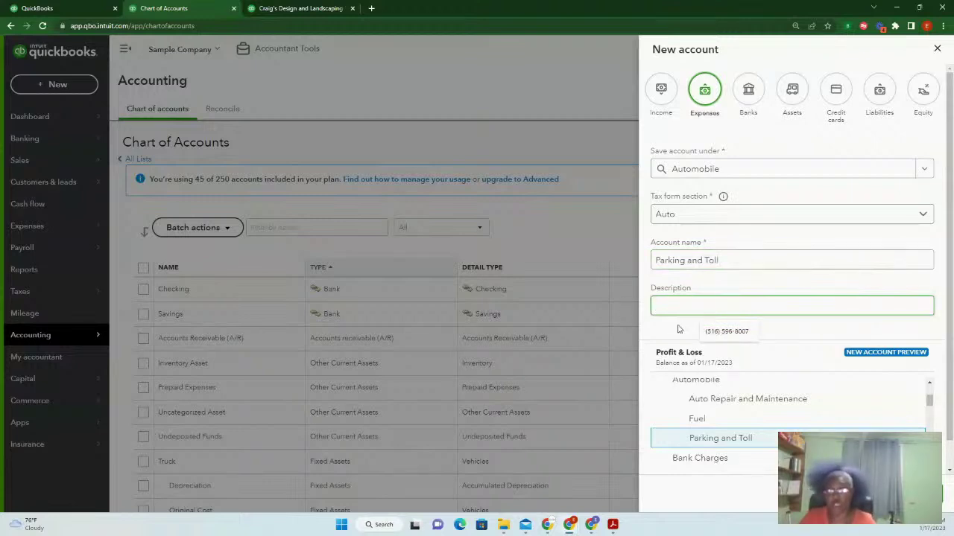
pyautogui.click(916, 492)
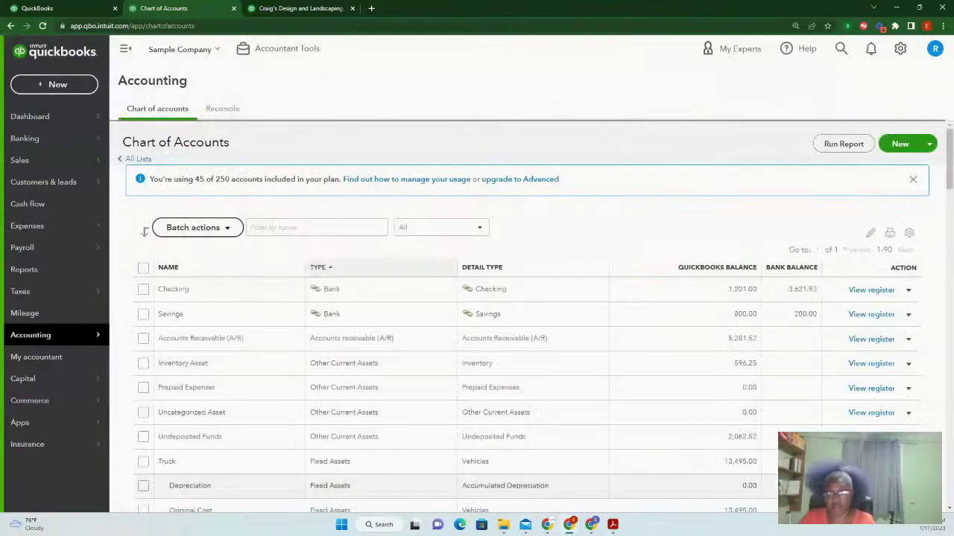
# - Go through the Chart of Accounts and find Parking and Toll among the Automobile subaccounts
pyautogui.scroll(-10, 368, 383)
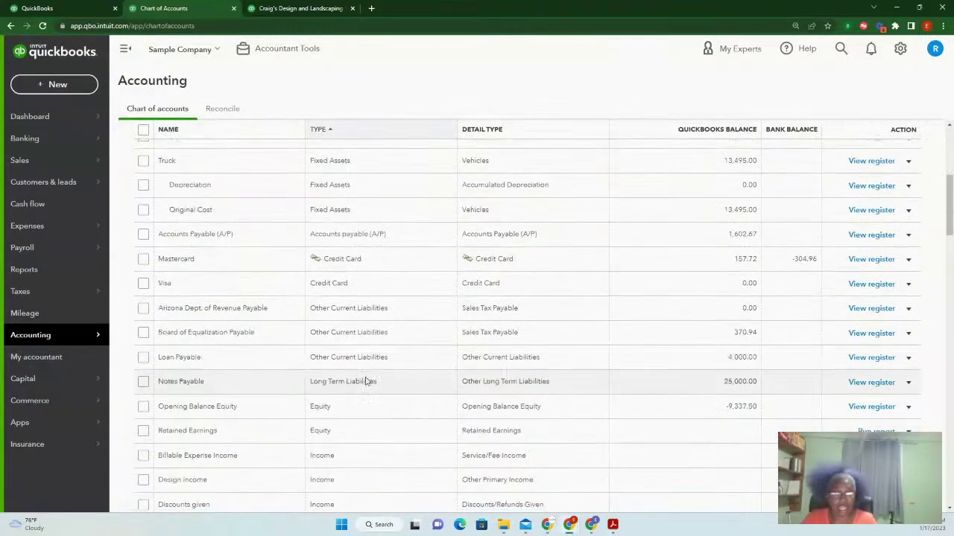
pyautogui.scroll(3, 365, 381)
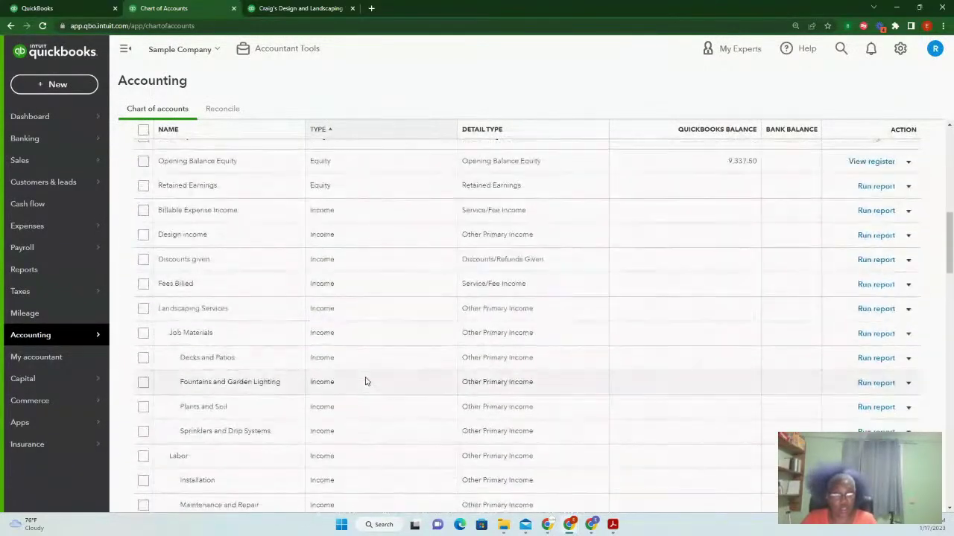
pyautogui.scroll(-4, 366, 382)
pyautogui.scroll(-1, 365, 382)
pyautogui.scroll(2, 365, 381)
pyautogui.scroll(-7, 365, 381)
pyautogui.scroll(-1, 365, 382)
pyautogui.scroll(2, 365, 381)
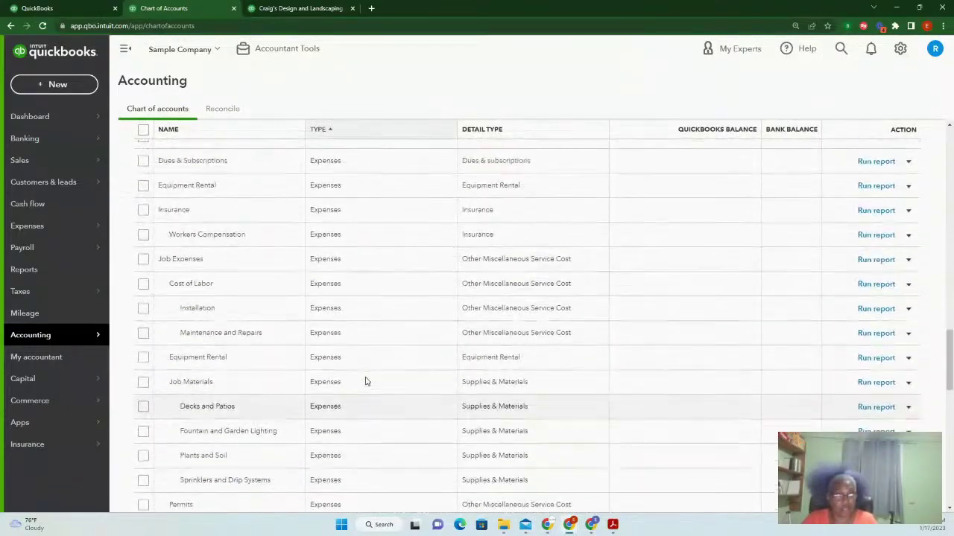
pyautogui.scroll(1, 365, 382)
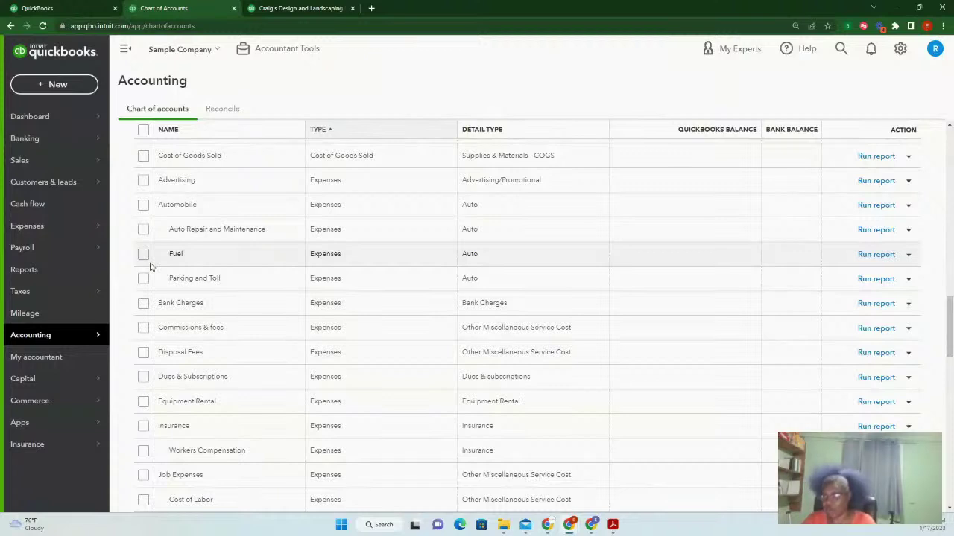
# - Review the January - December 2022 Profit and Loss report from the income accounts down to net income
pyautogui.click(281, 7)
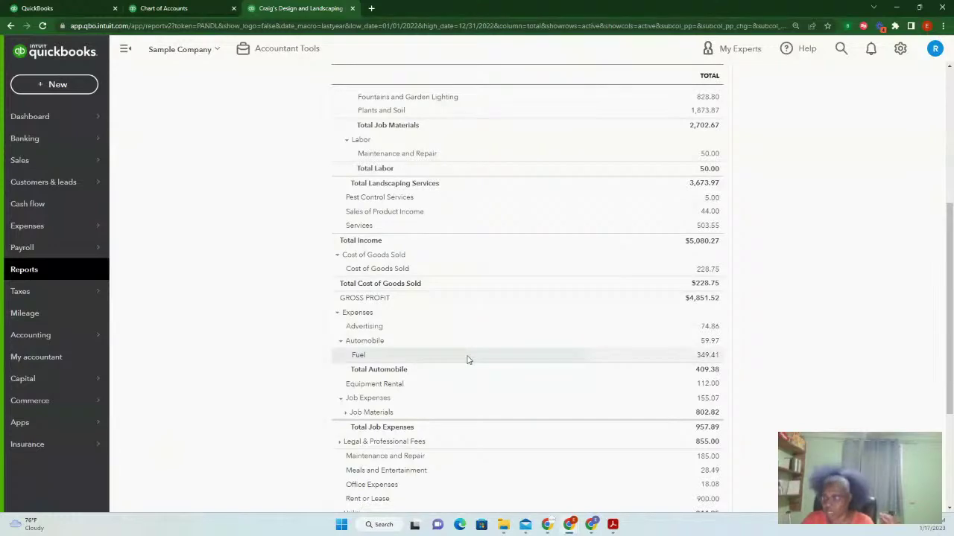
pyautogui.scroll(4, 456, 351)
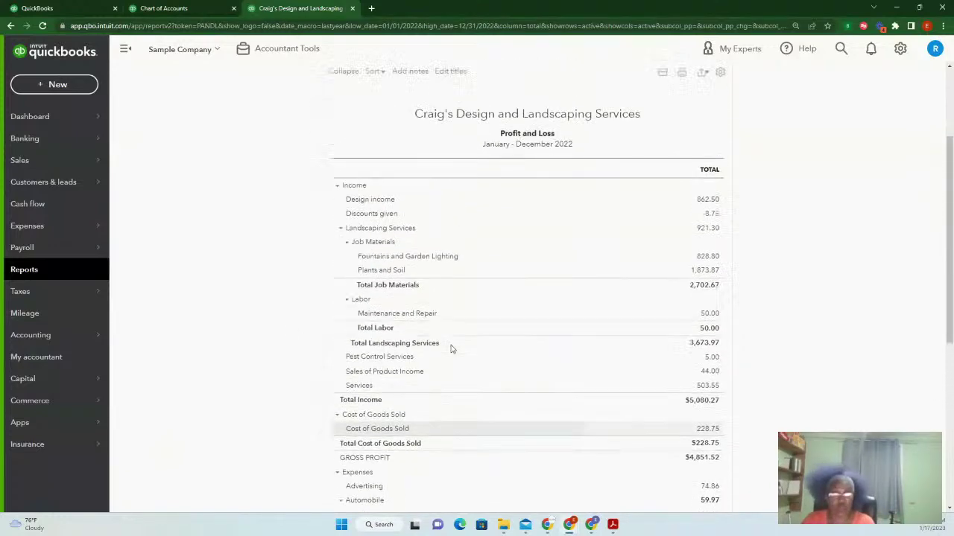
pyautogui.scroll(1, 451, 348)
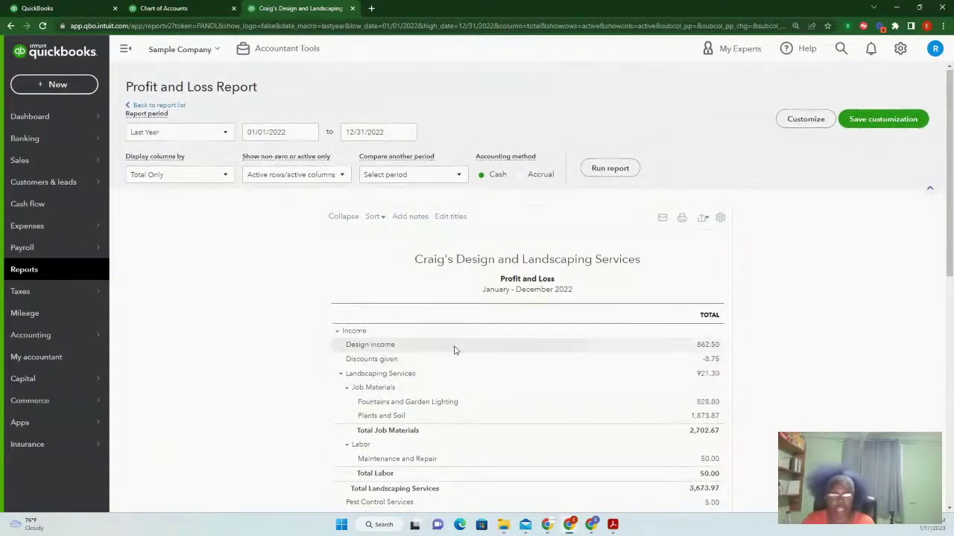
pyautogui.scroll(-2, 453, 347)
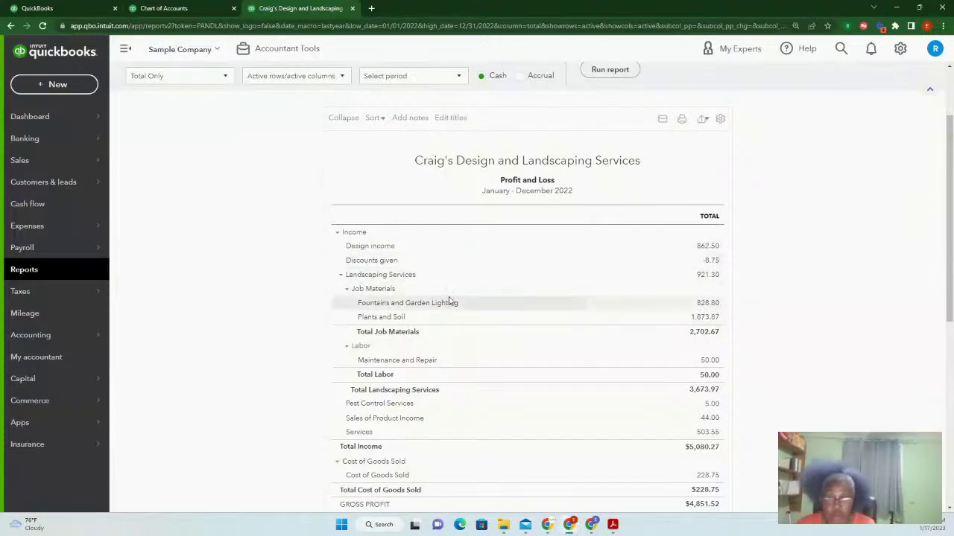
pyautogui.scroll(-5, 536, 391)
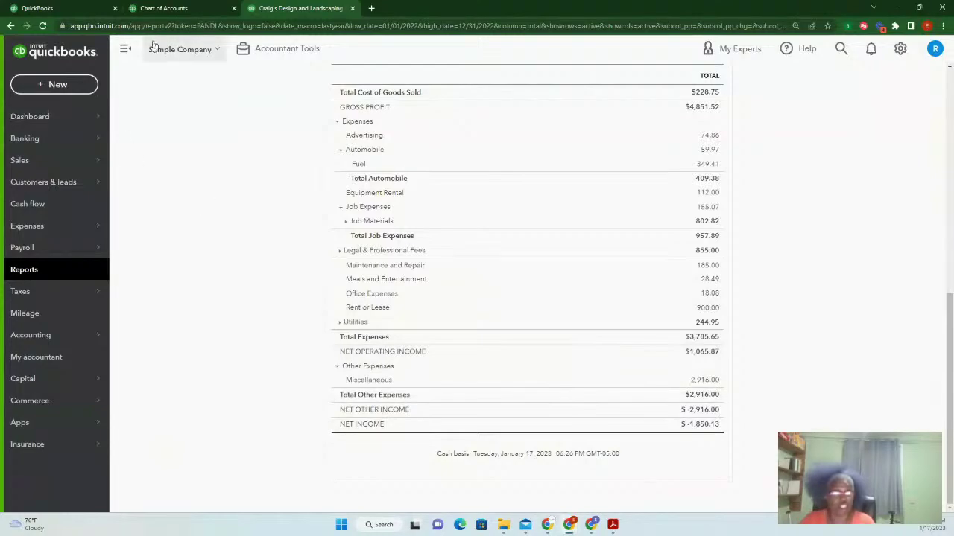
# - Go back to the Chart of Accounts and review it from the bank accounts down to the income subaccounts
pyautogui.click(175, 9)
pyautogui.scroll(4, 536, 325)
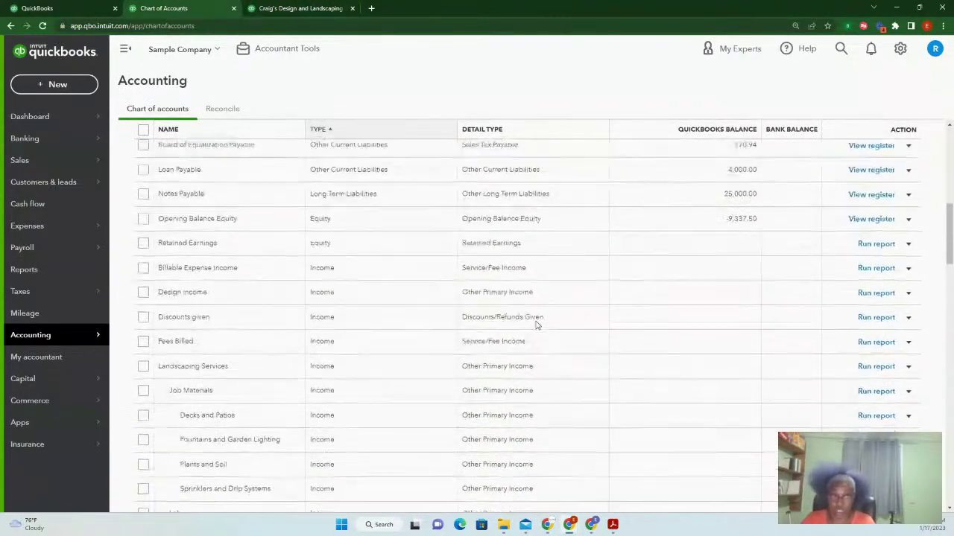
pyautogui.scroll(5, 537, 325)
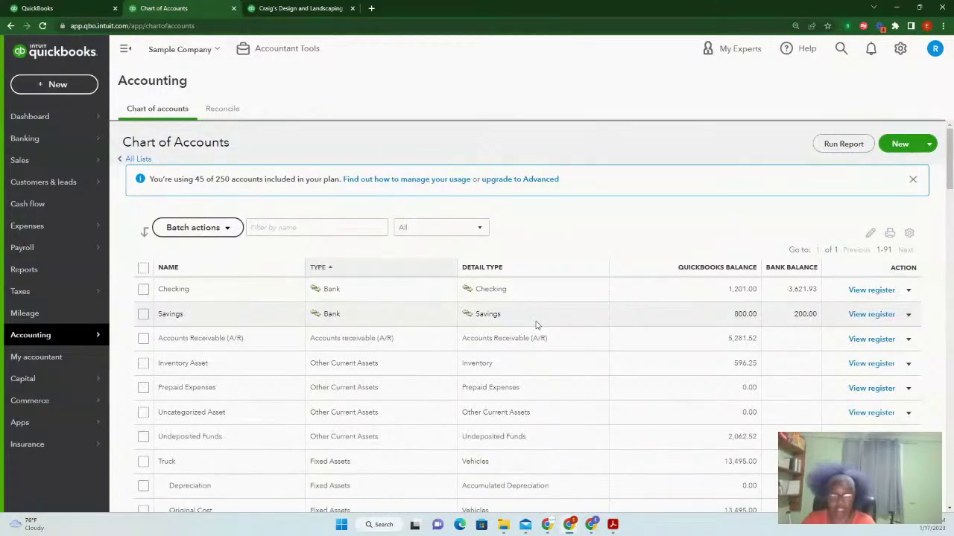
pyautogui.scroll(-4, 586, 395)
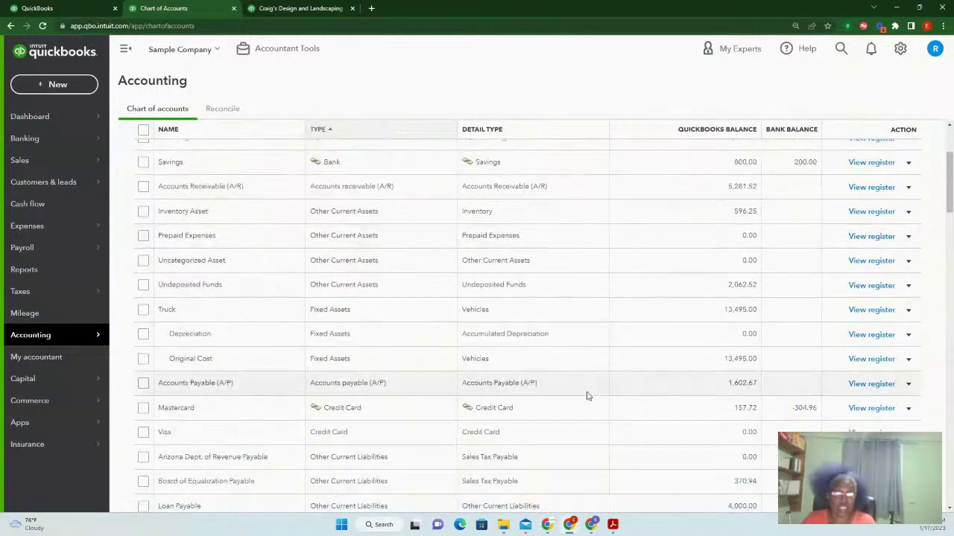
pyautogui.scroll(-6, 586, 396)
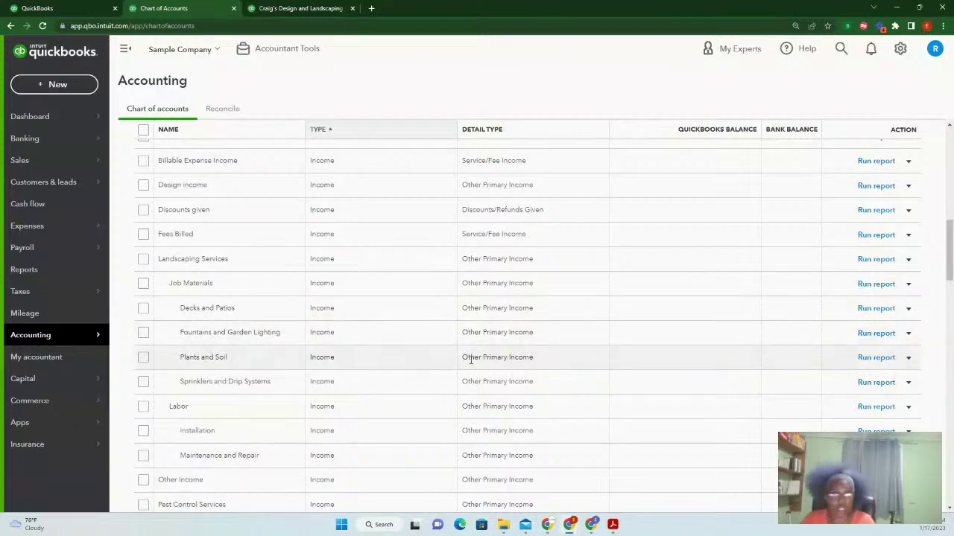
pyautogui.scroll(1, 457, 373)
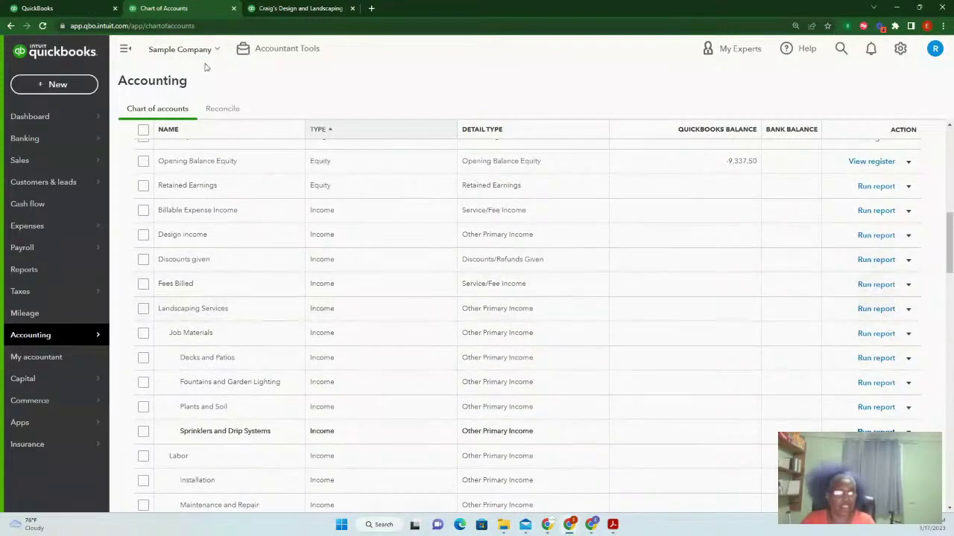
# - View the company's business overview on the dashboard, then open the Chart of Accounts from the accounting section
pyautogui.click(42, 118)
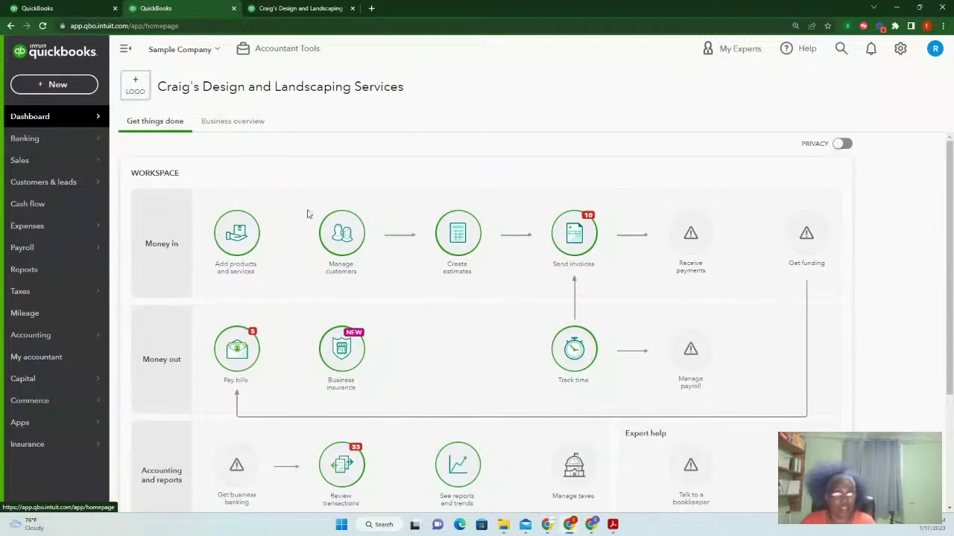
pyautogui.click(230, 124)
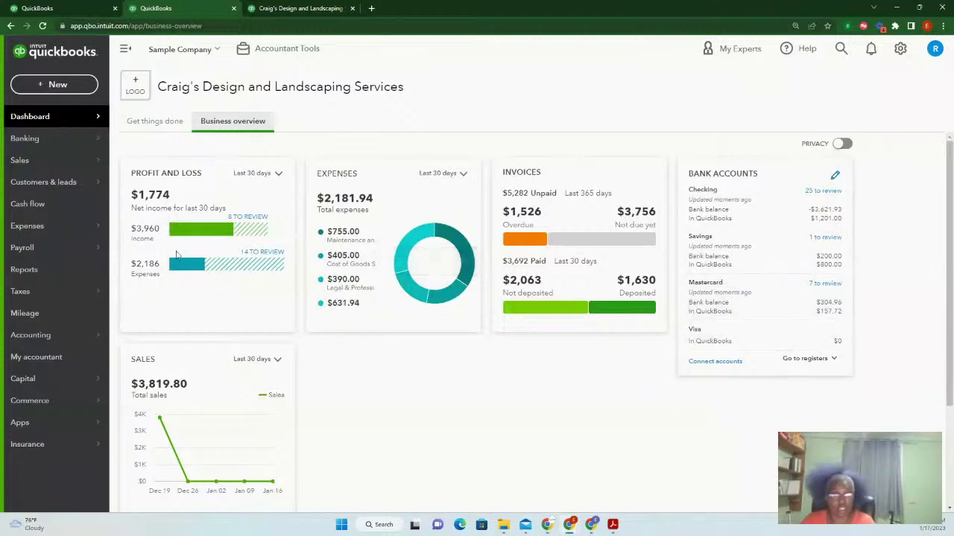
pyautogui.moveTo(402, 248)
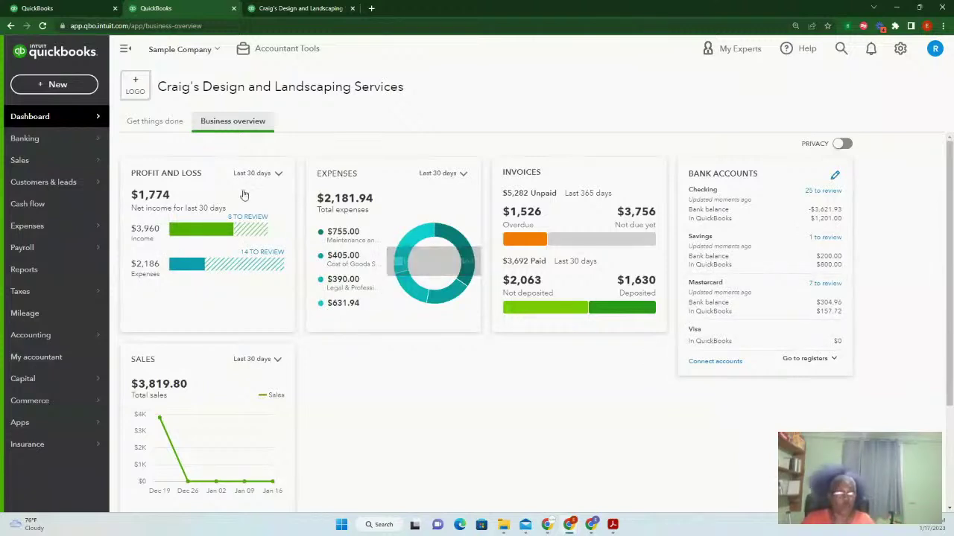
pyautogui.moveTo(65, 117)
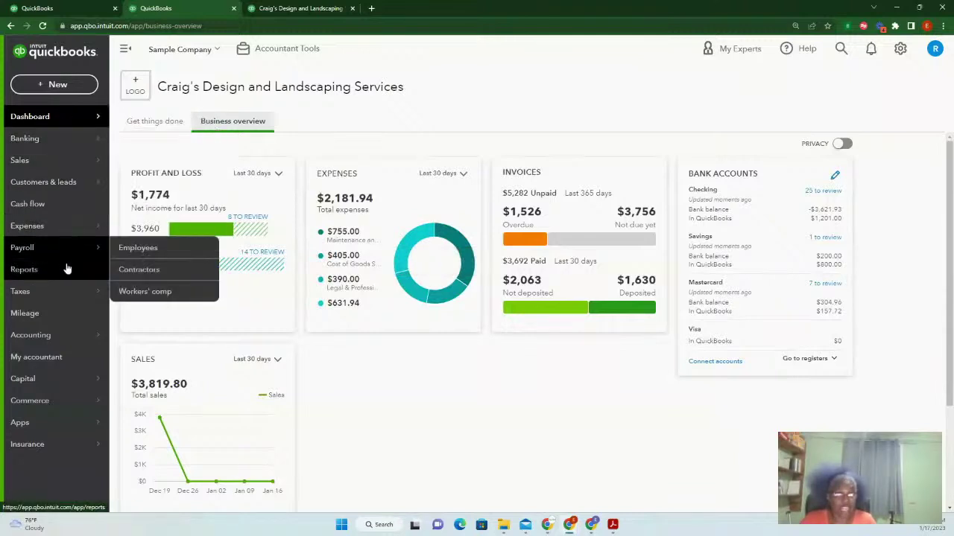
pyautogui.moveTo(24, 341)
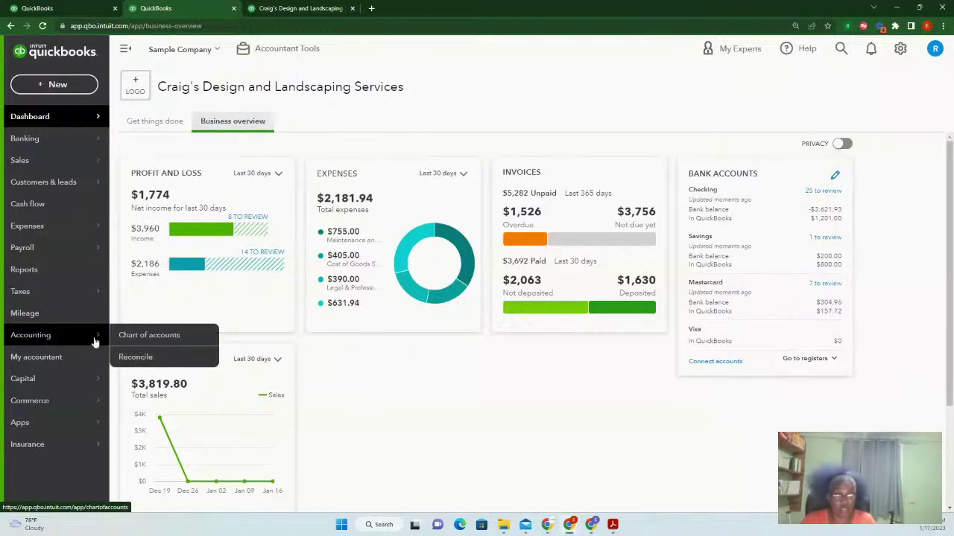
pyautogui.click(155, 337)
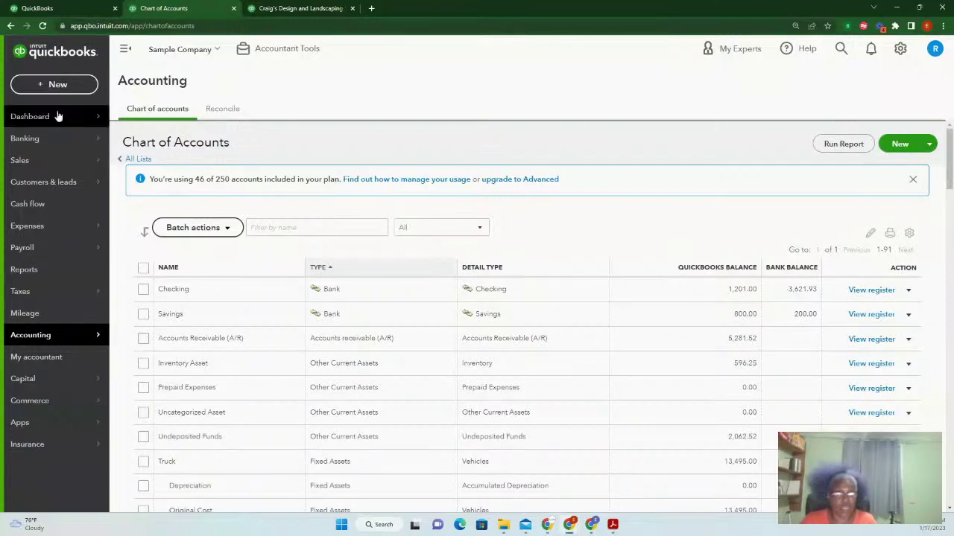
# - Return to the dashboard and reach the Chart of Accounts through the company settings instead
pyautogui.click(39, 126)
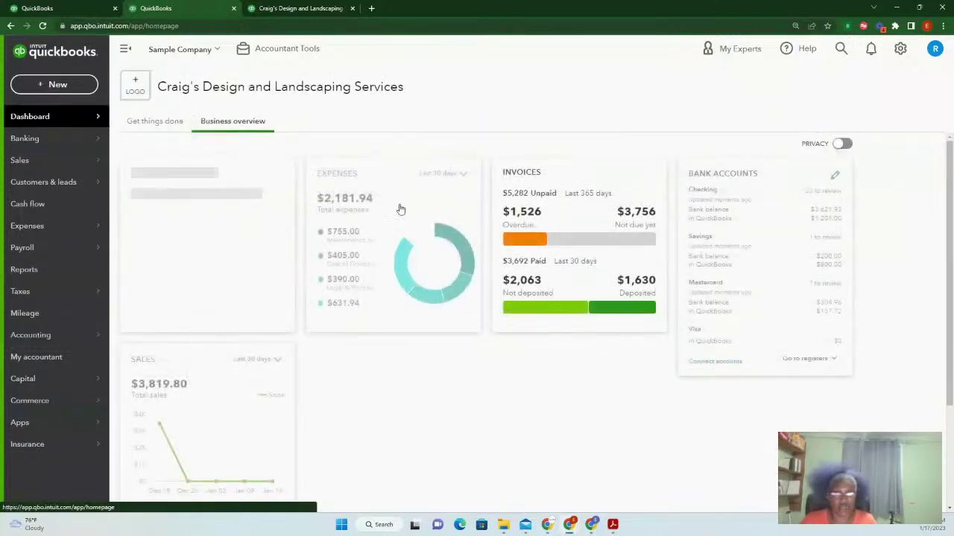
pyautogui.click(901, 49)
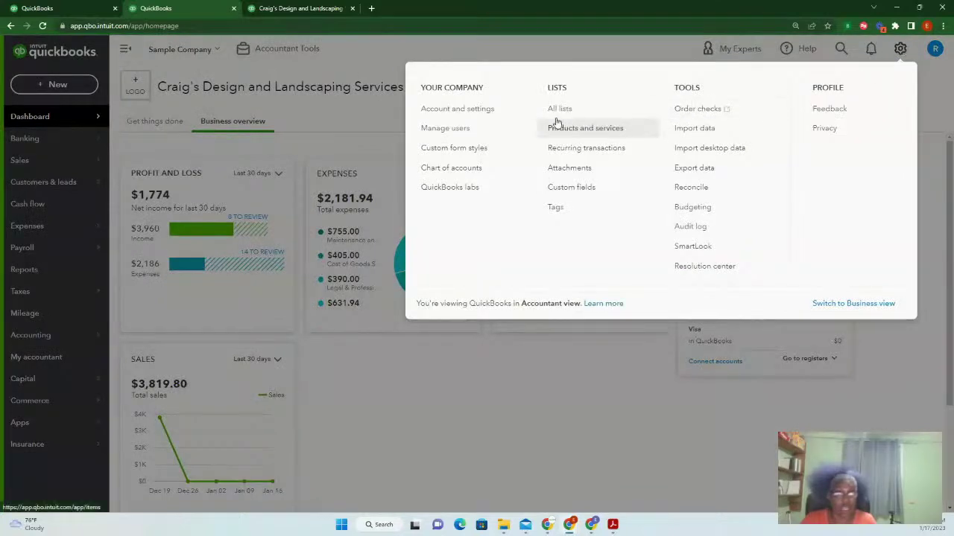
pyautogui.click(456, 172)
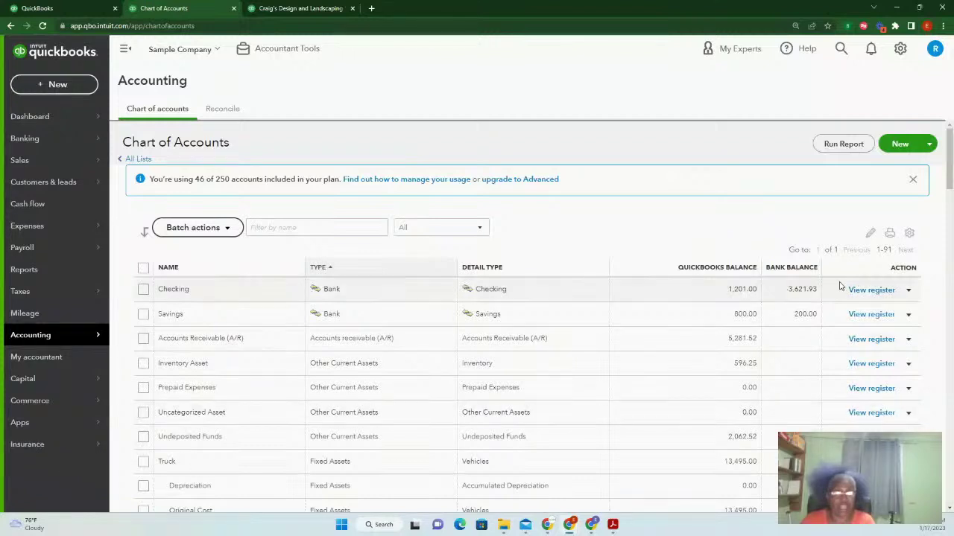
pyautogui.click(901, 49)
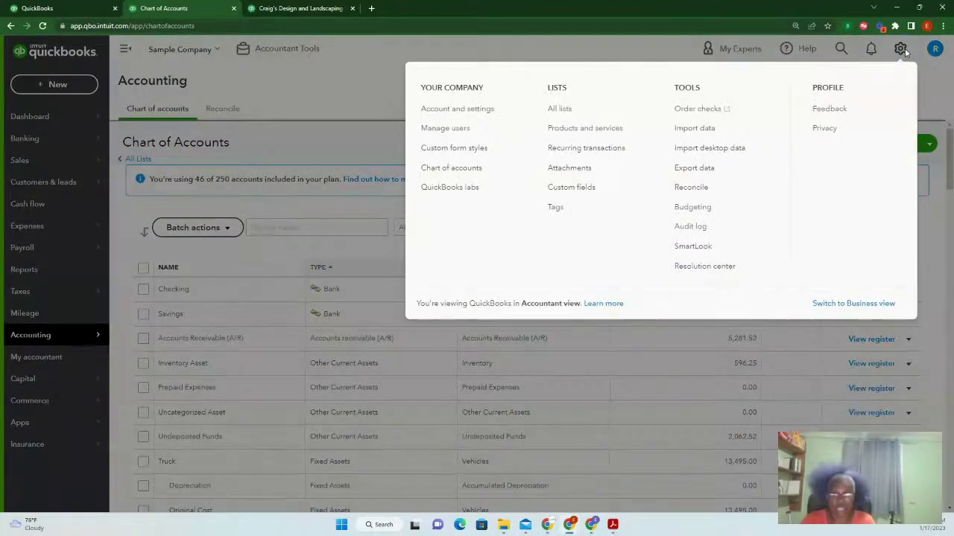
pyautogui.click(473, 168)
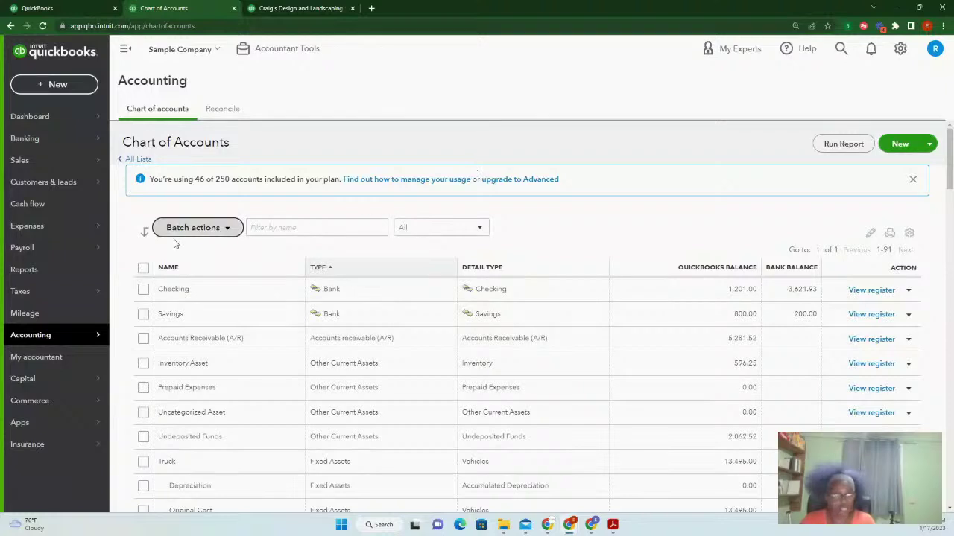
pyautogui.moveTo(48, 337)
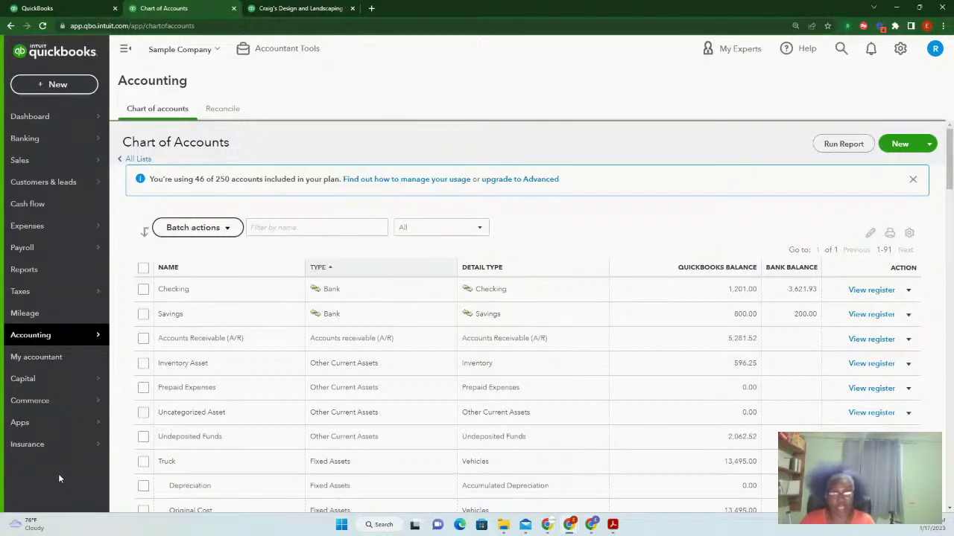
# - Open the overview of all lists from the settings and go from there to the Chart of Accounts
pyautogui.click(900, 50)
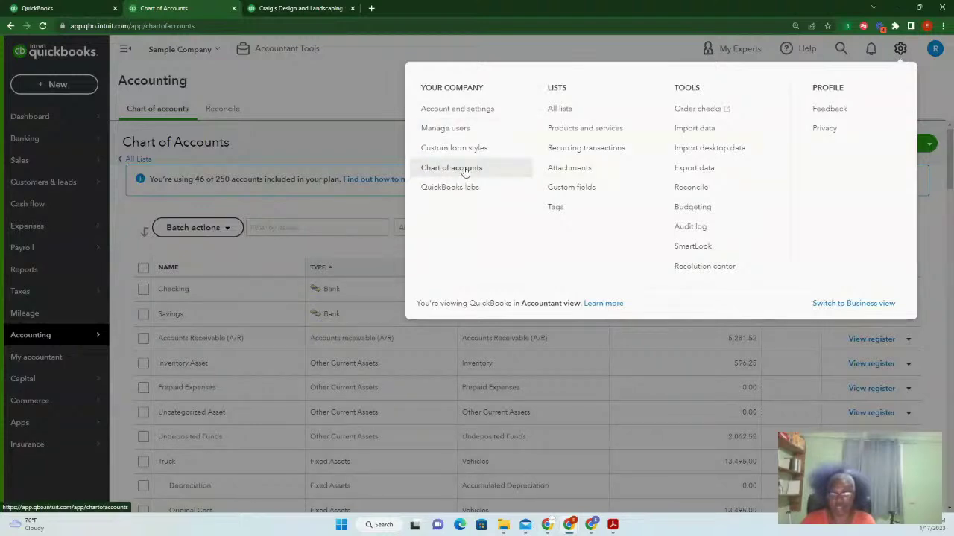
pyautogui.click(564, 110)
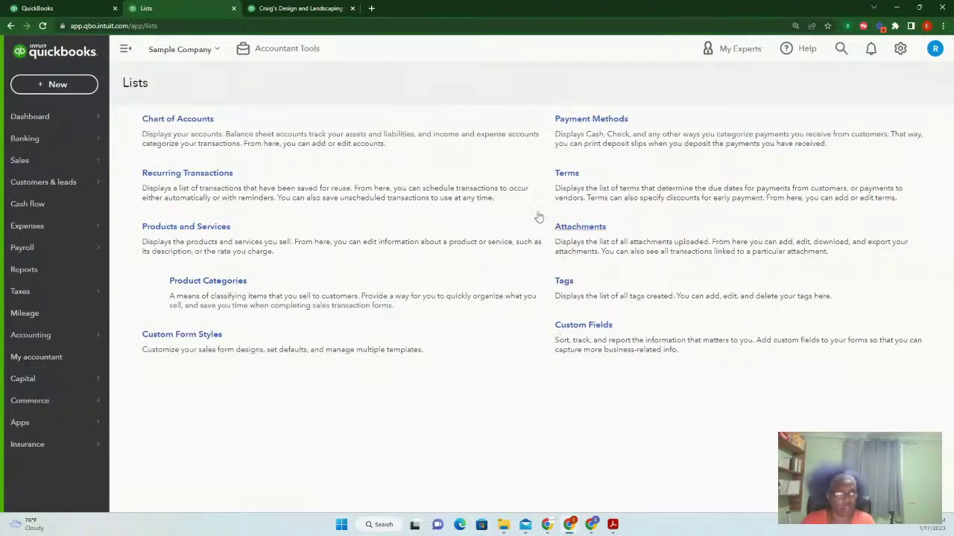
pyautogui.click(185, 121)
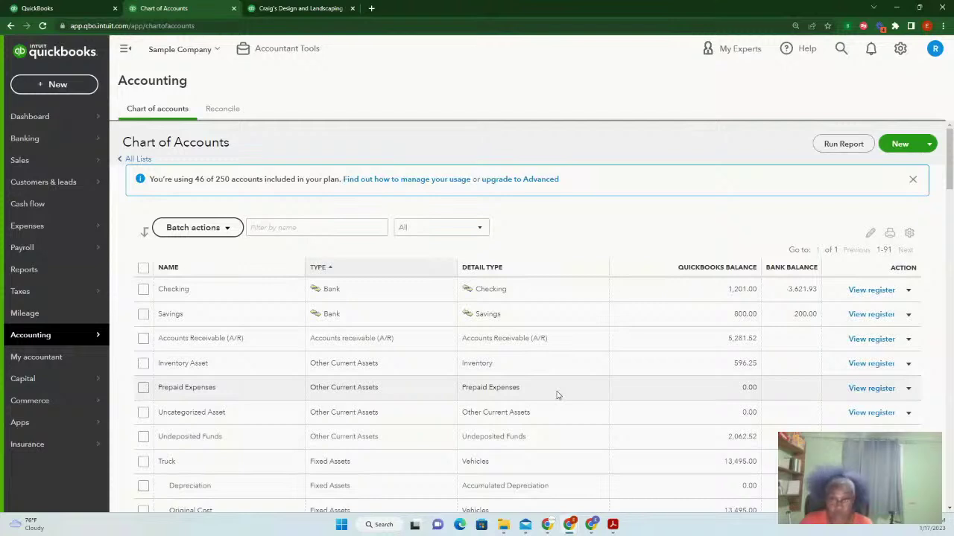
# - Open the bank transactions in place of the Profit and Loss report and dismiss the bank connection introduction
pyautogui.moveTo(45, 177)
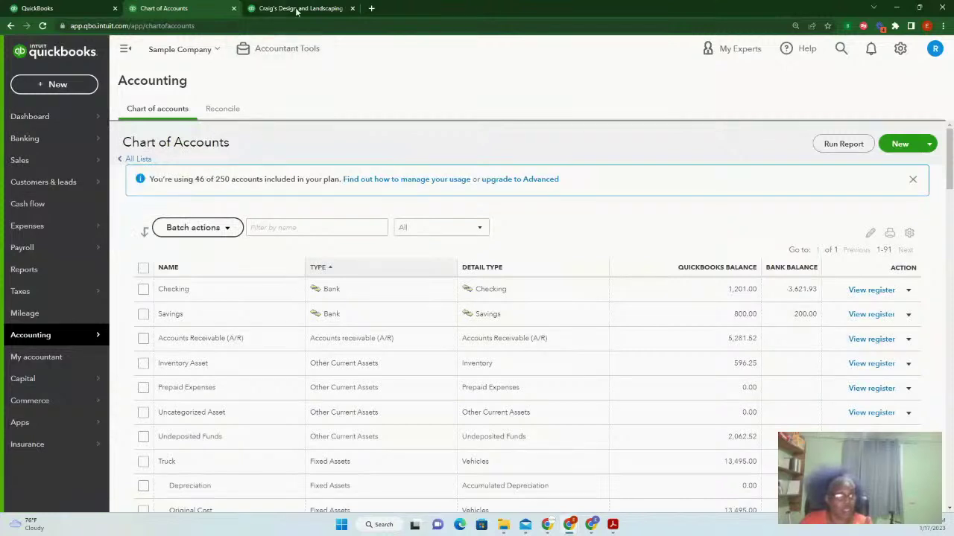
pyautogui.click(298, 9)
pyautogui.click(43, 146)
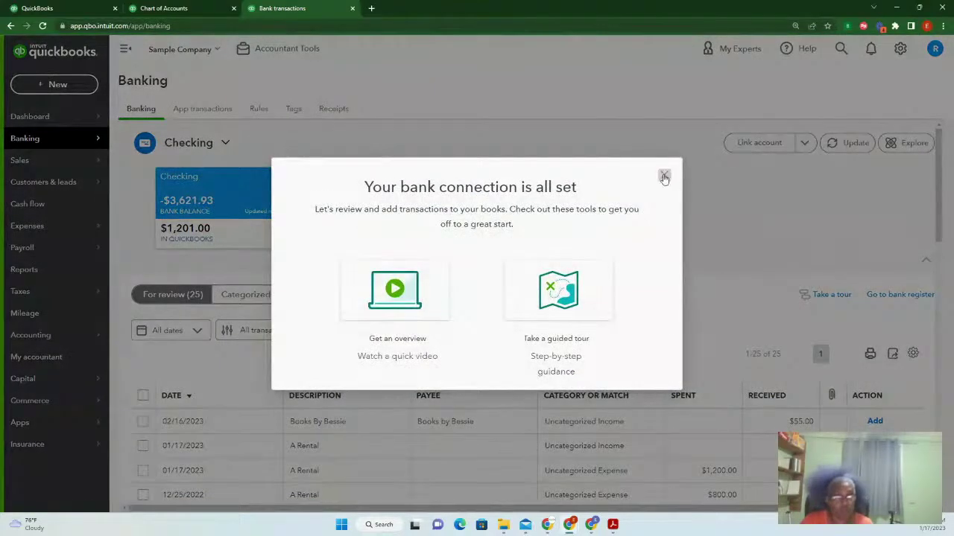
pyautogui.click(664, 175)
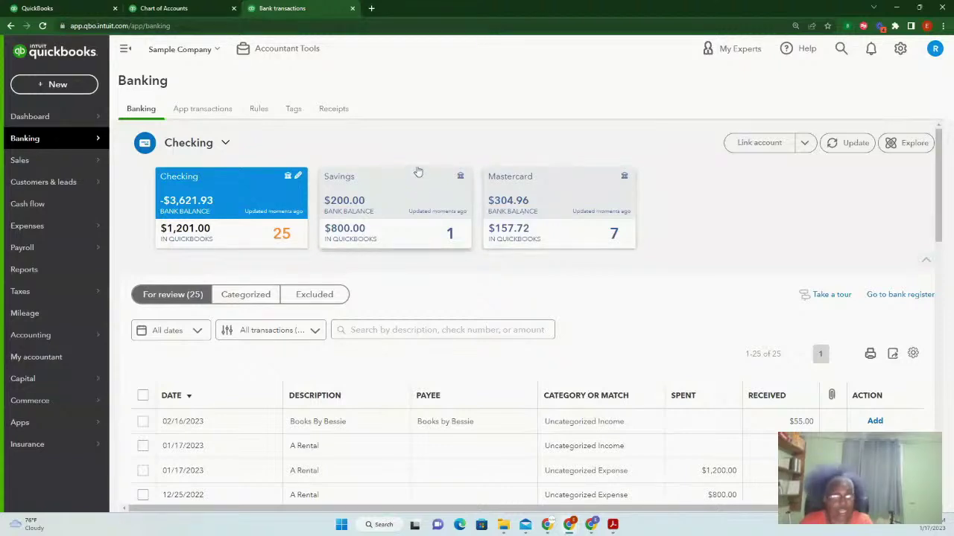
# - View the app transactions page in Banking, then browse the Premium Apps in the app finder
pyautogui.click(199, 110)
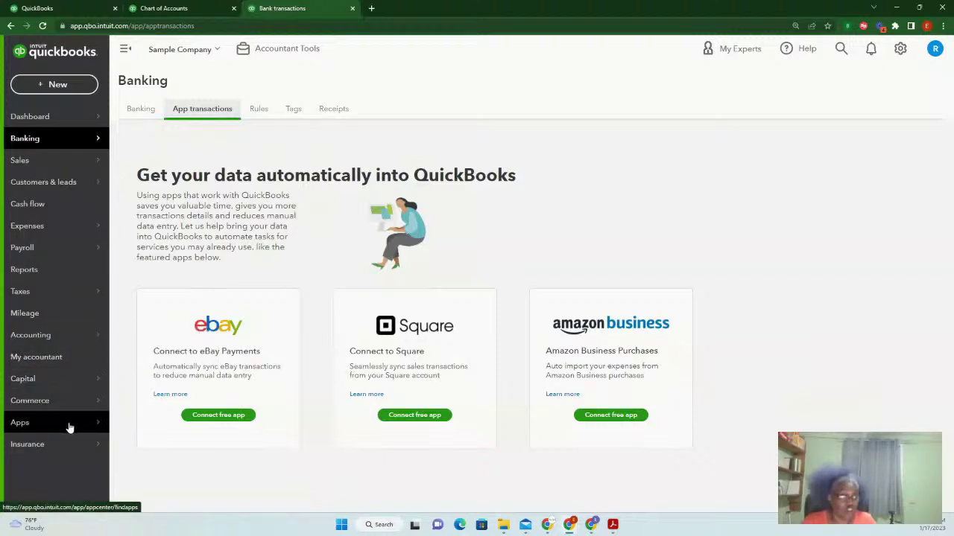
pyautogui.moveTo(69, 428)
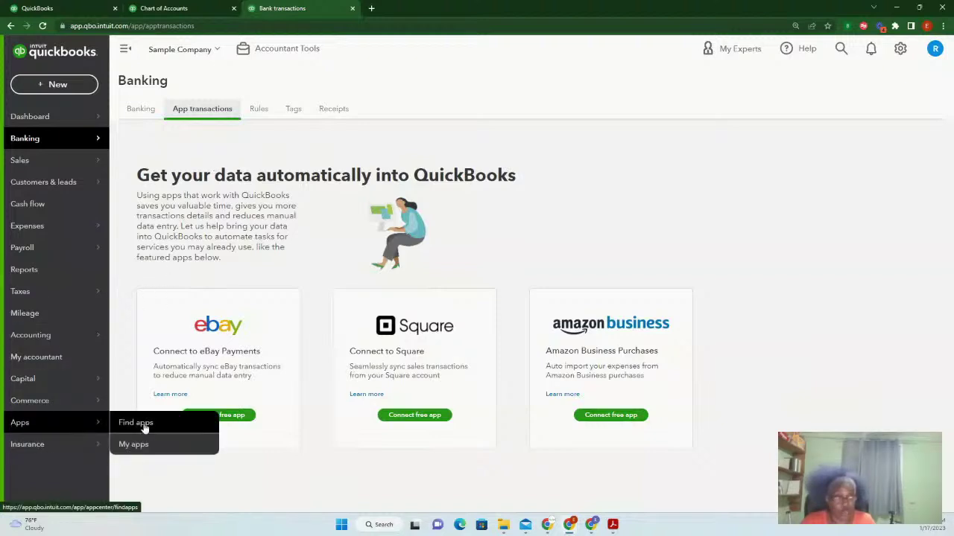
pyautogui.click(143, 426)
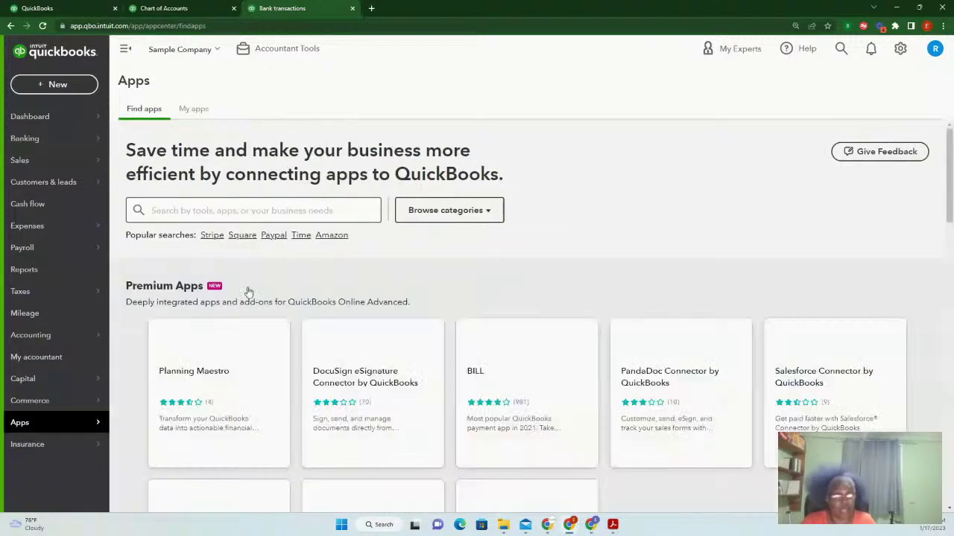
pyautogui.scroll(-1, 315, 276)
pyautogui.scroll(-1, 320, 277)
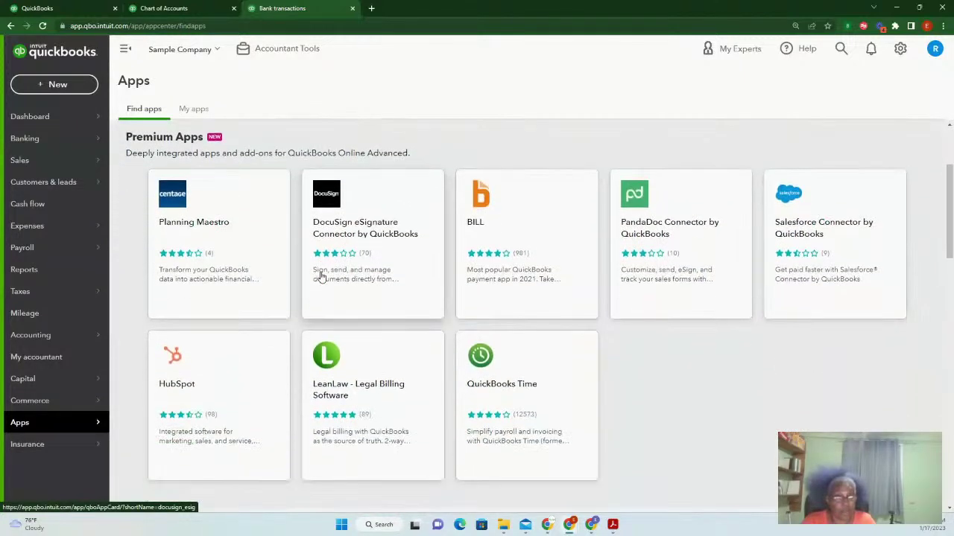
pyautogui.scroll(-2, 320, 277)
pyautogui.scroll(4, 320, 277)
# - Search the available apps for "strip" and look through the suggested Stripe integrations
pyautogui.click(233, 212)
pyautogui.write('st')
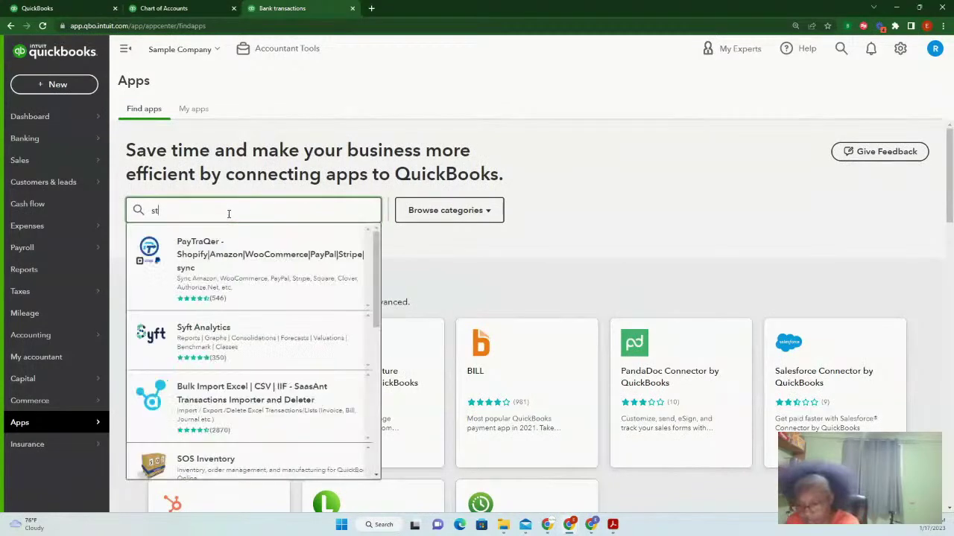
pyautogui.write('rip')
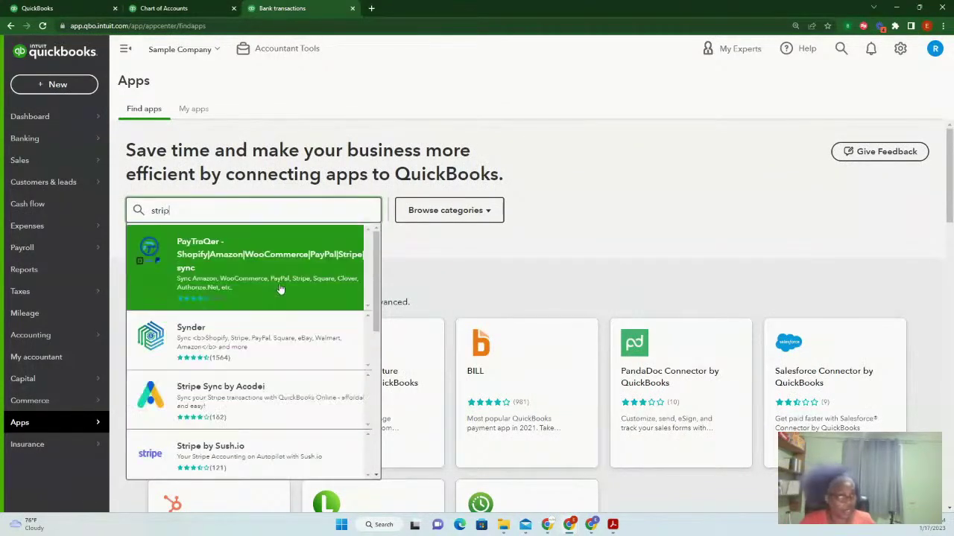
pyautogui.scroll(-3, 288, 358)
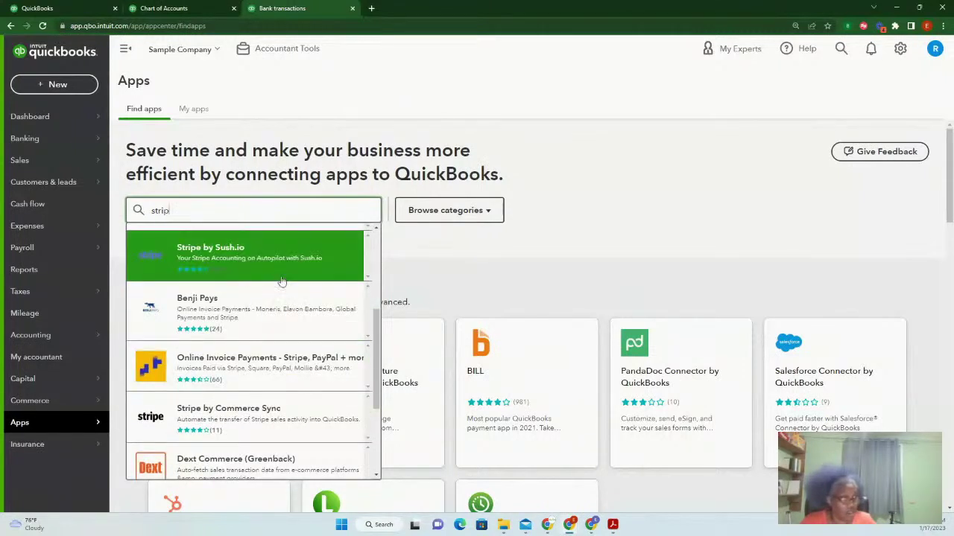
# - View the details of the Synder app from the suggested Stripe integrations, and close them
pyautogui.scroll(3, 202, 264)
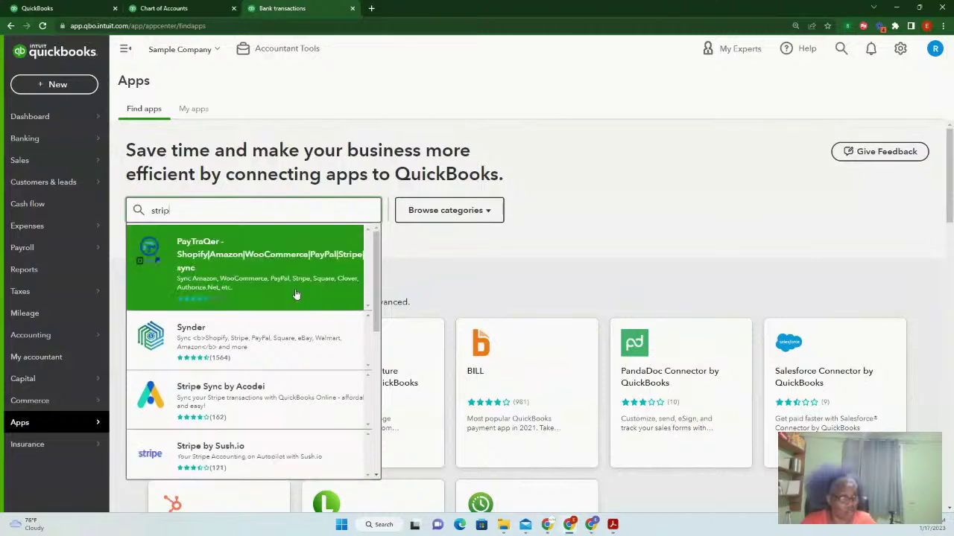
pyautogui.click(279, 340)
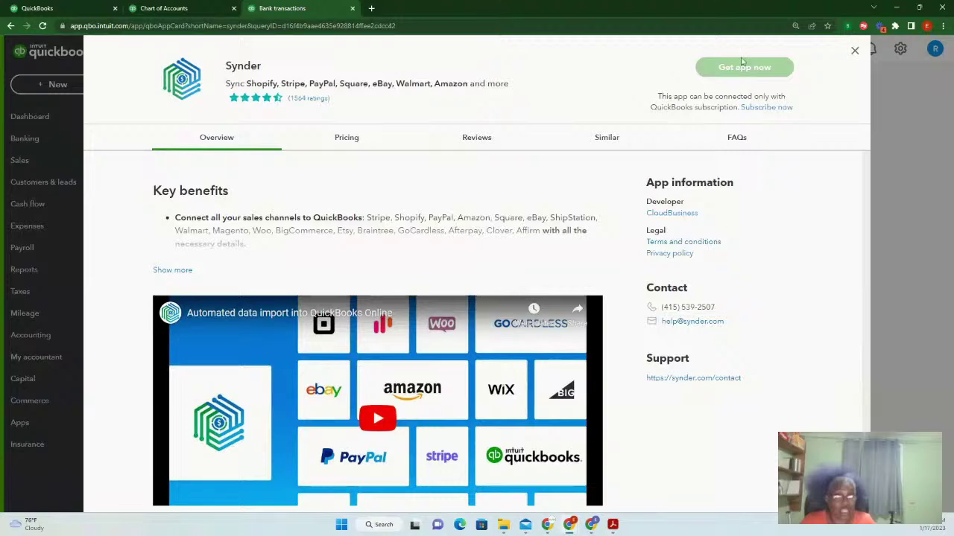
pyautogui.click(855, 50)
# - Search the available apps for "shopify" and dismiss the suggestions after viewing them
pyautogui.click(183, 209)
pyautogui.write('sh')
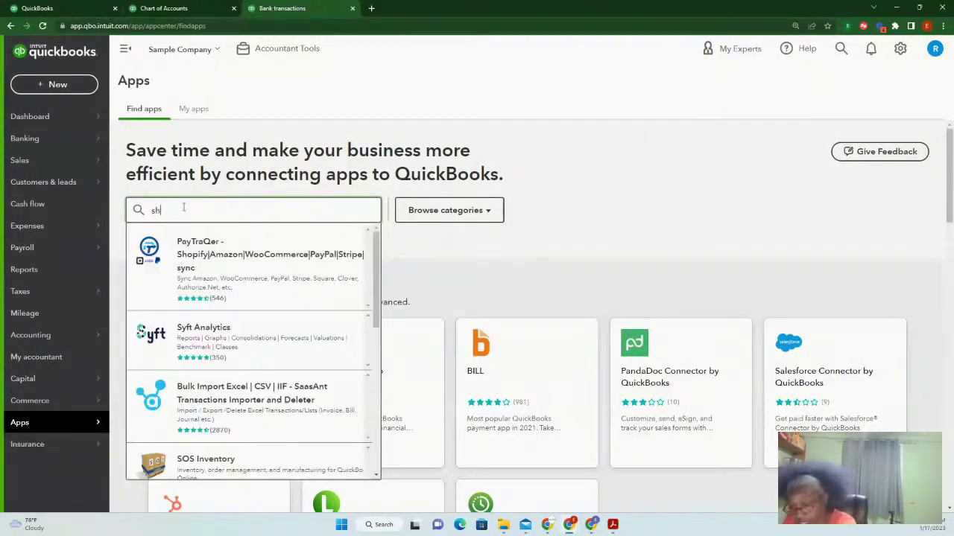
pyautogui.write('opify')
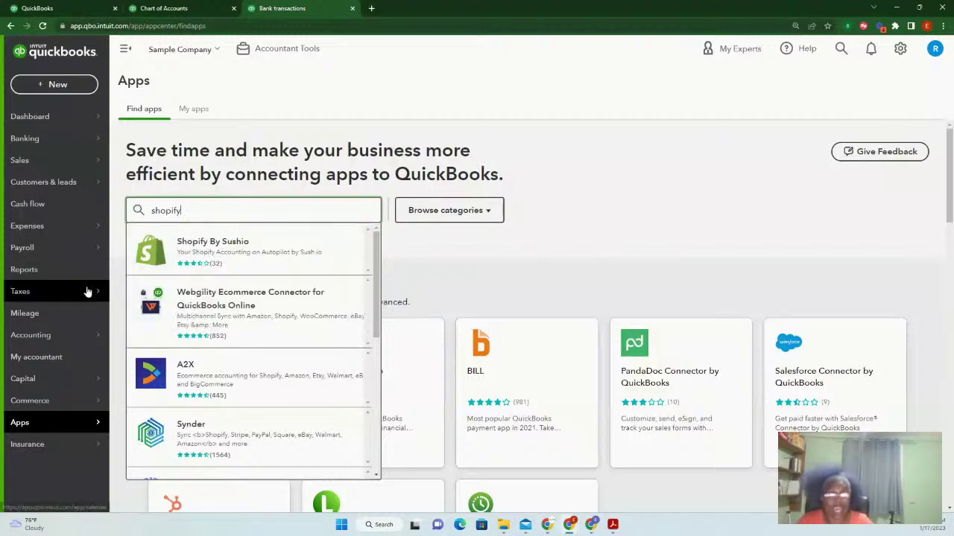
pyautogui.moveTo(87, 291)
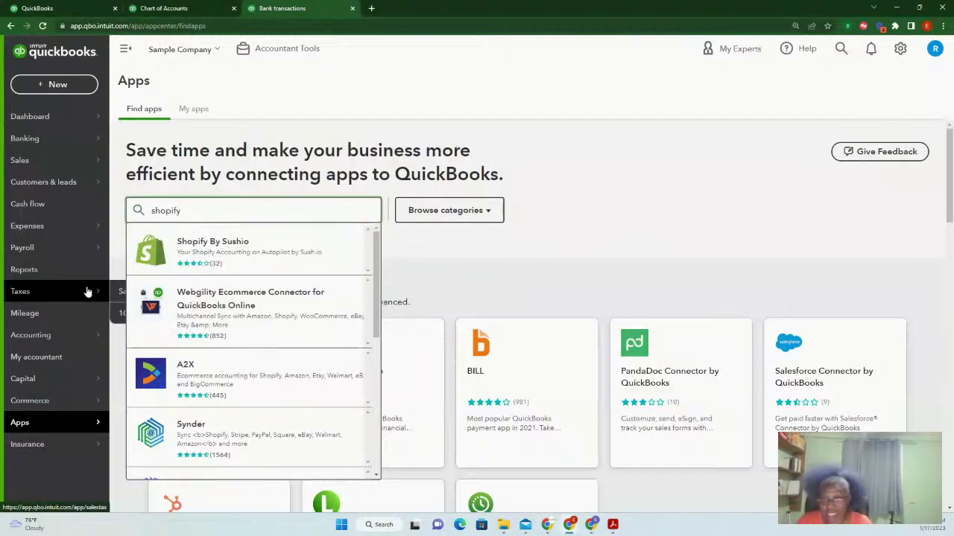
pyautogui.click(654, 230)
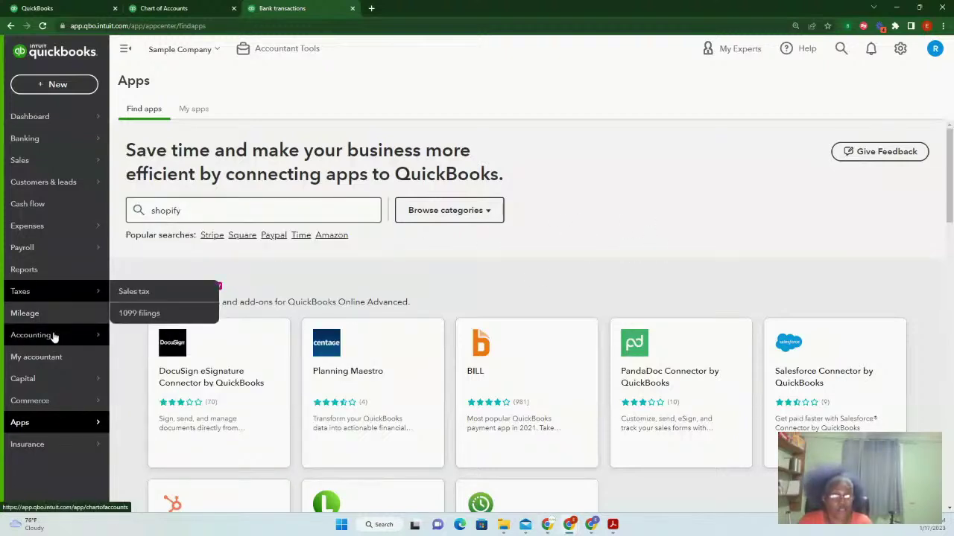
# - Go to the Chart of Accounts, look through the account list and start a new account
pyautogui.moveTo(51, 336)
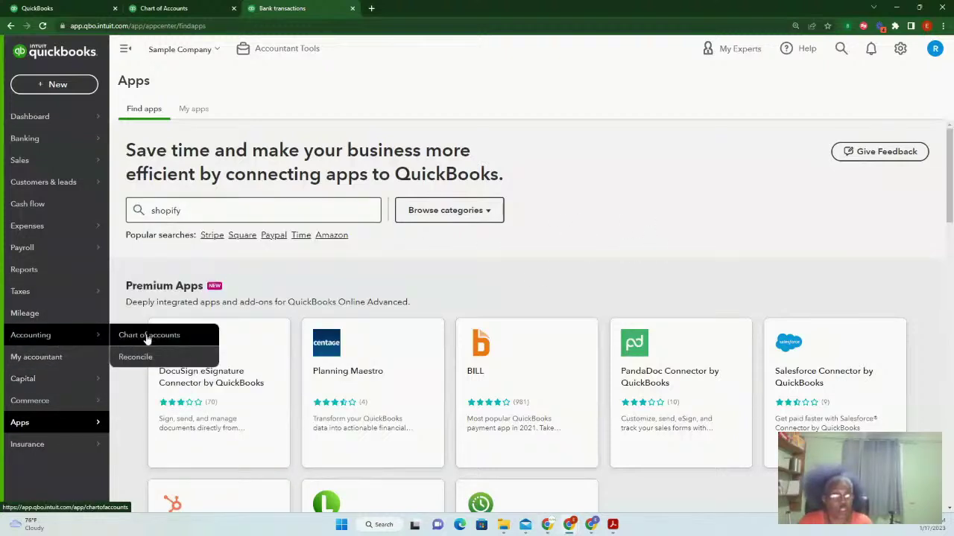
pyautogui.click(136, 337)
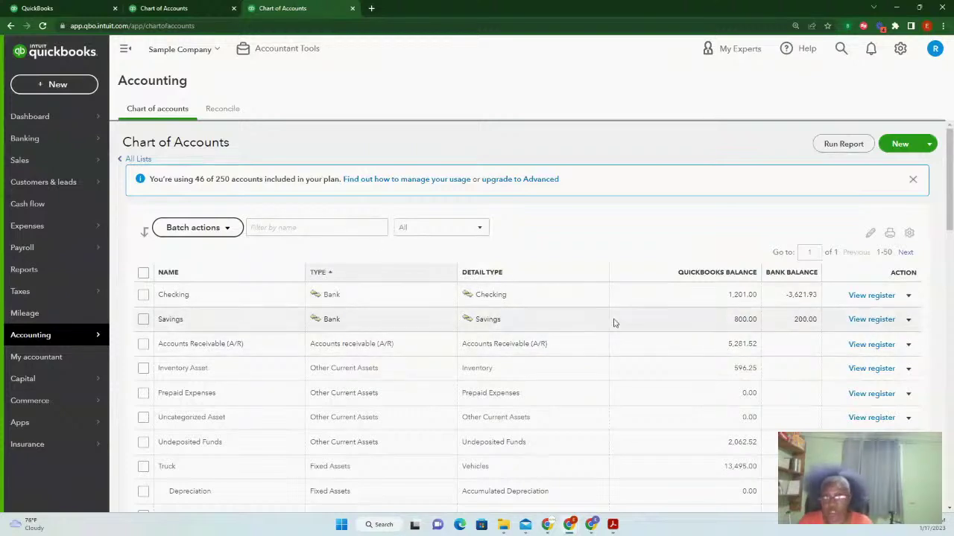
pyautogui.scroll(-4, 560, 321)
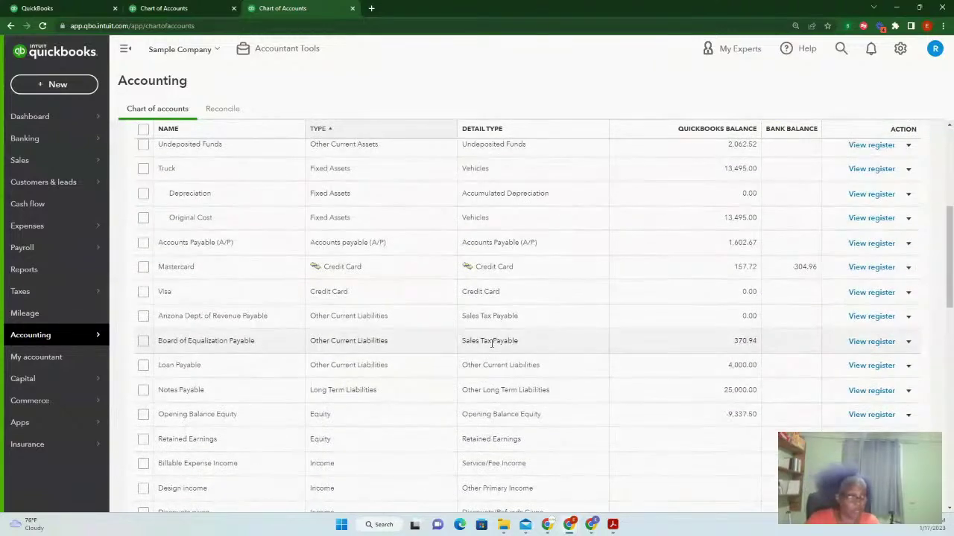
pyautogui.scroll(5, 491, 343)
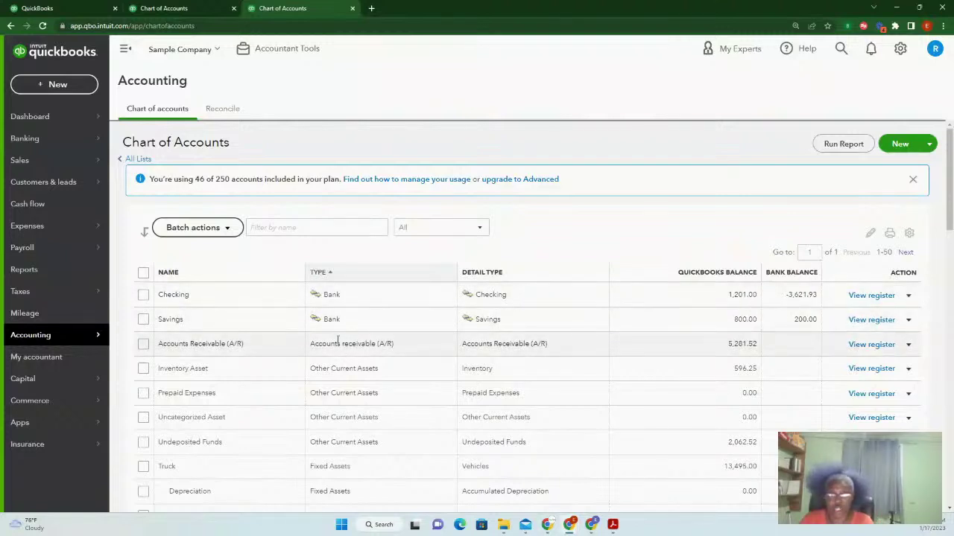
pyautogui.click(900, 144)
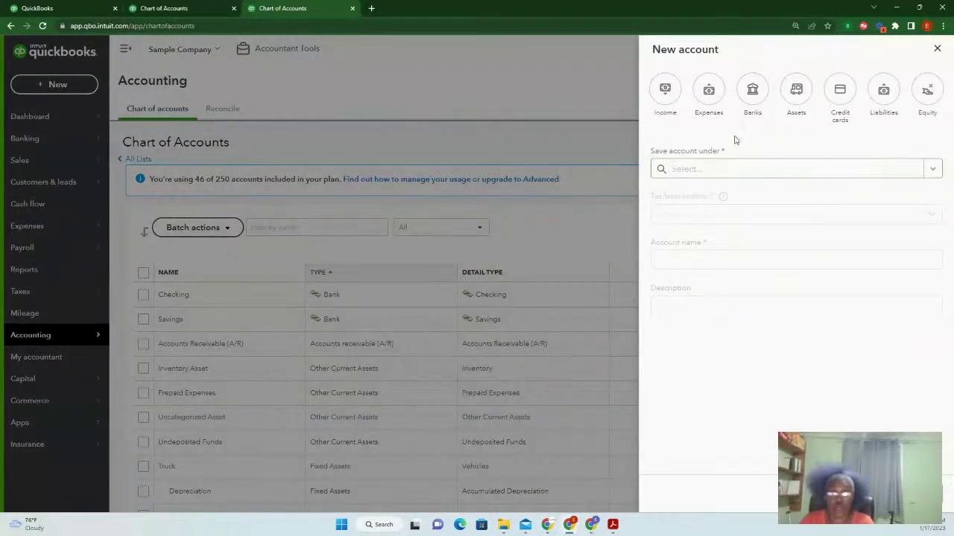
# - Try setting up the new account as a Banks account saved under Checking
pyautogui.click(752, 90)
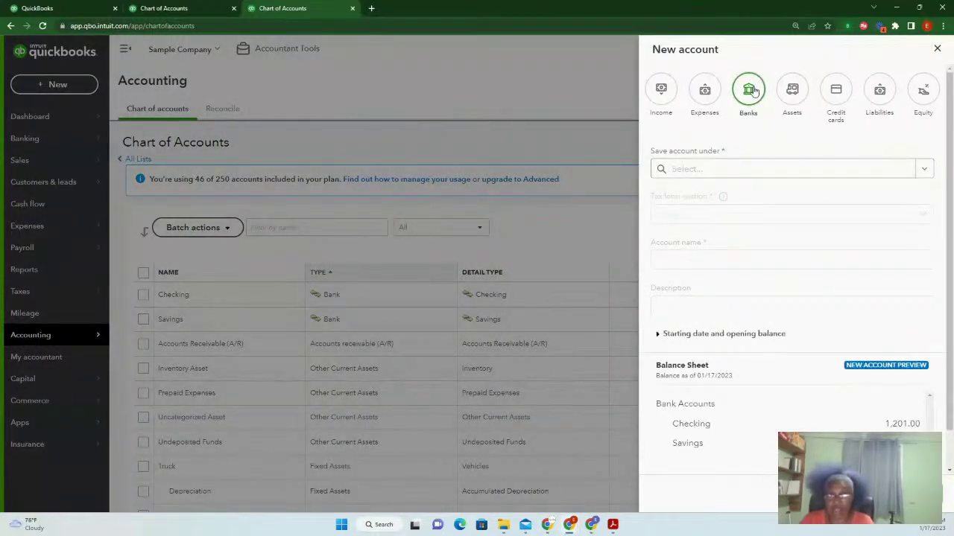
pyautogui.click(933, 169)
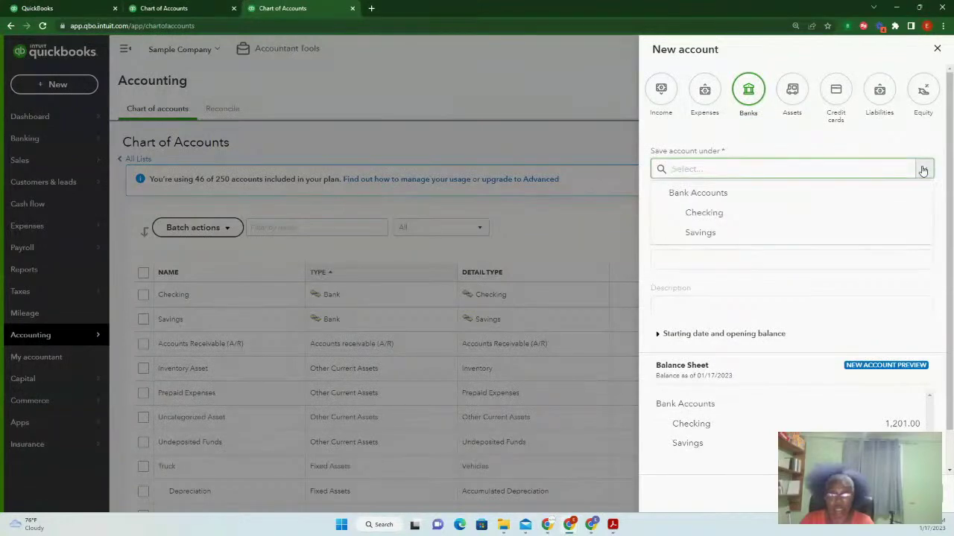
pyautogui.click(732, 216)
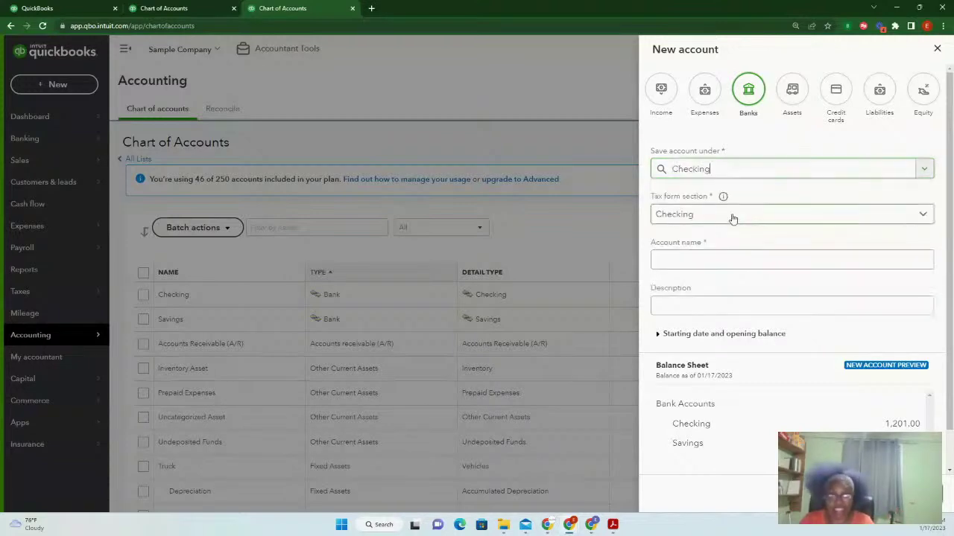
pyautogui.click(824, 262)
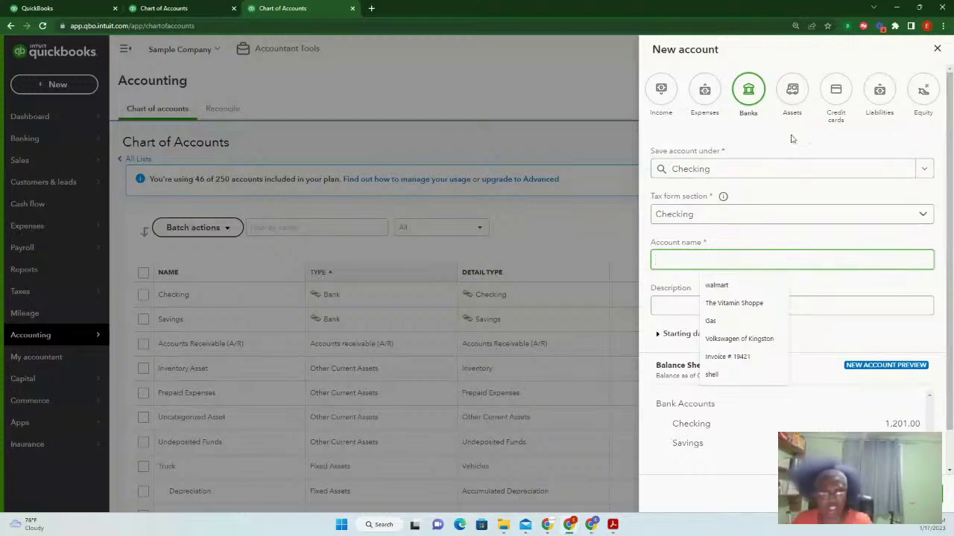
pyautogui.click(925, 169)
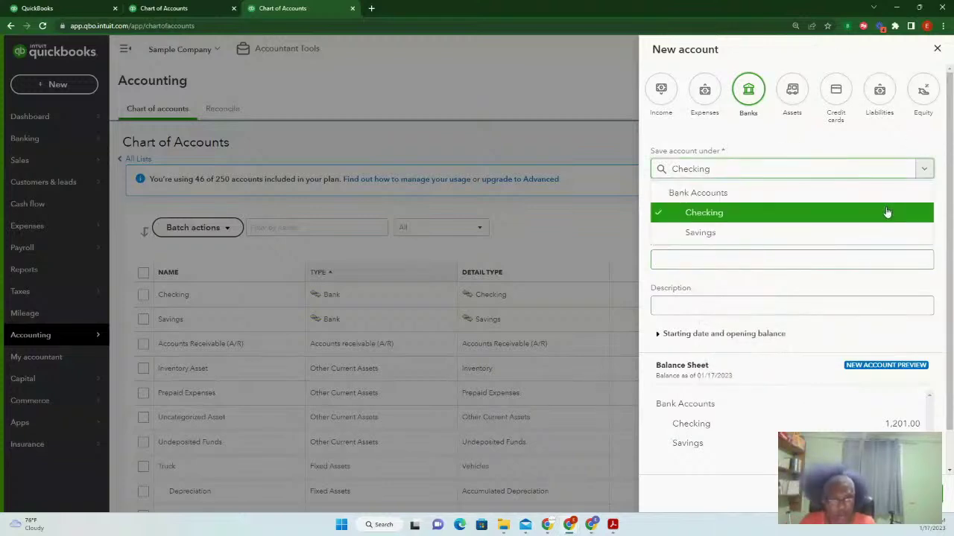
pyautogui.click(923, 171)
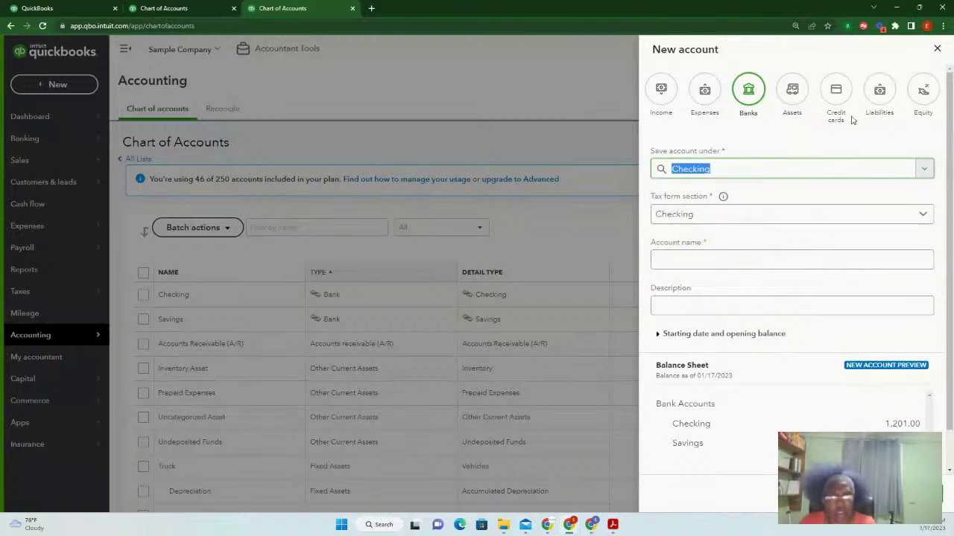
# - Examine the available parent accounts for the Credit cards, Income and Assets account types
pyautogui.click(836, 93)
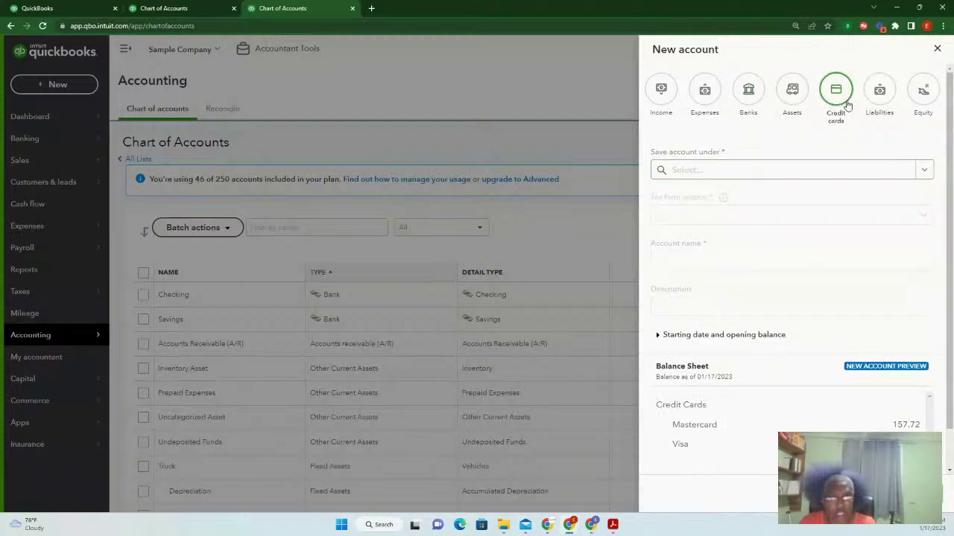
pyautogui.click(921, 172)
pyautogui.click(660, 97)
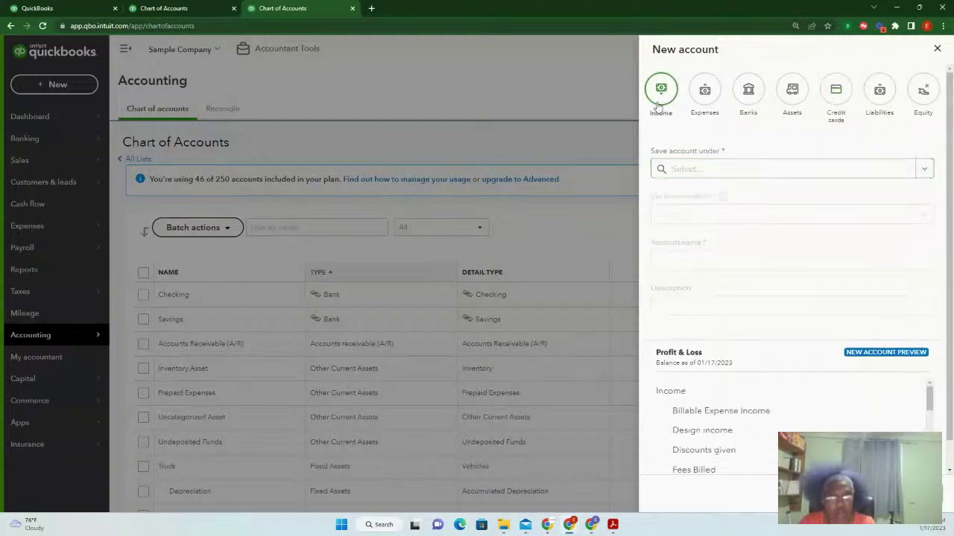
pyautogui.click(924, 168)
pyautogui.scroll(-1, 883, 235)
pyautogui.scroll(-5, 883, 235)
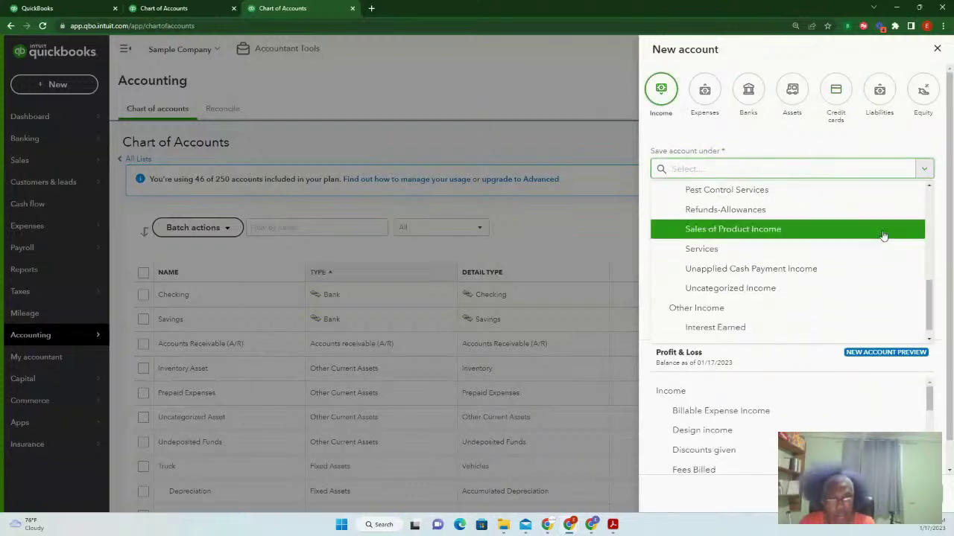
pyautogui.scroll(3, 882, 236)
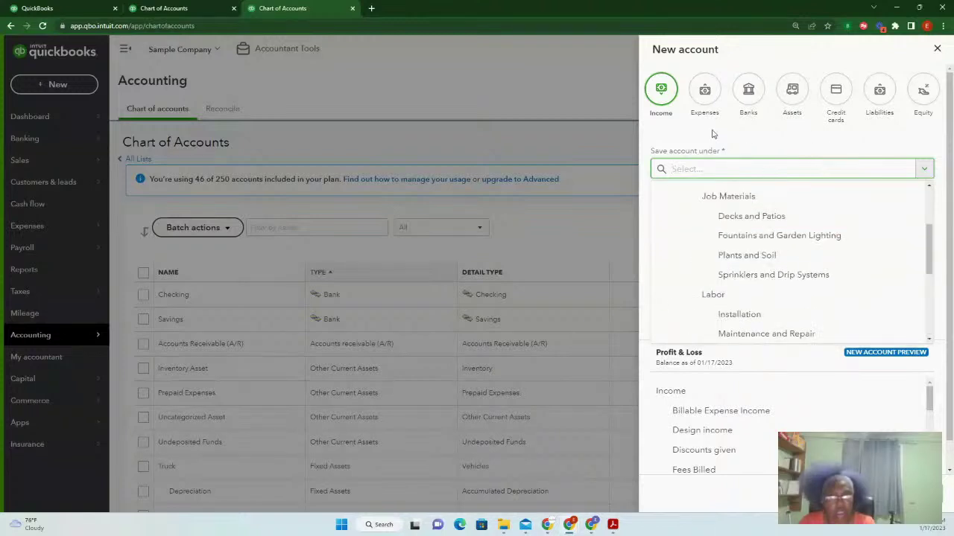
pyautogui.click(797, 96)
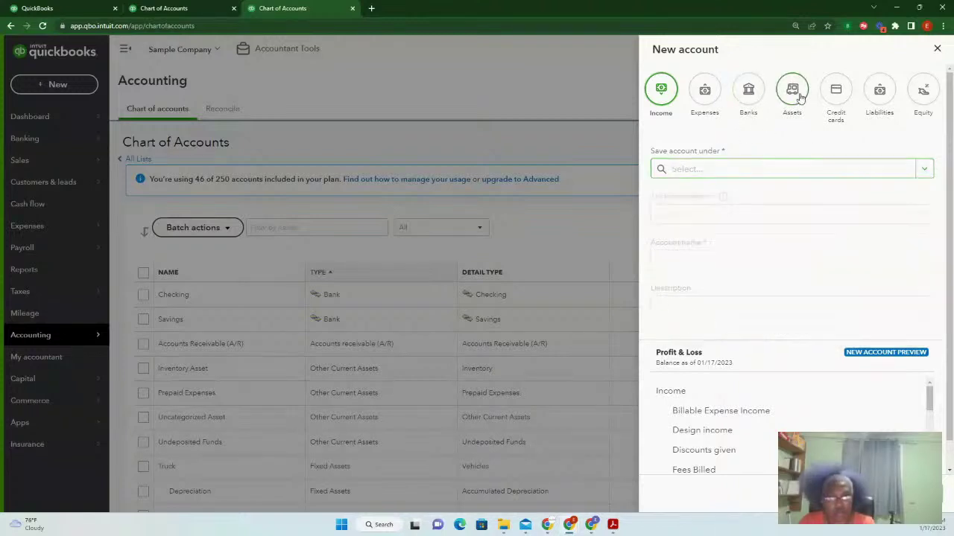
pyautogui.click(922, 168)
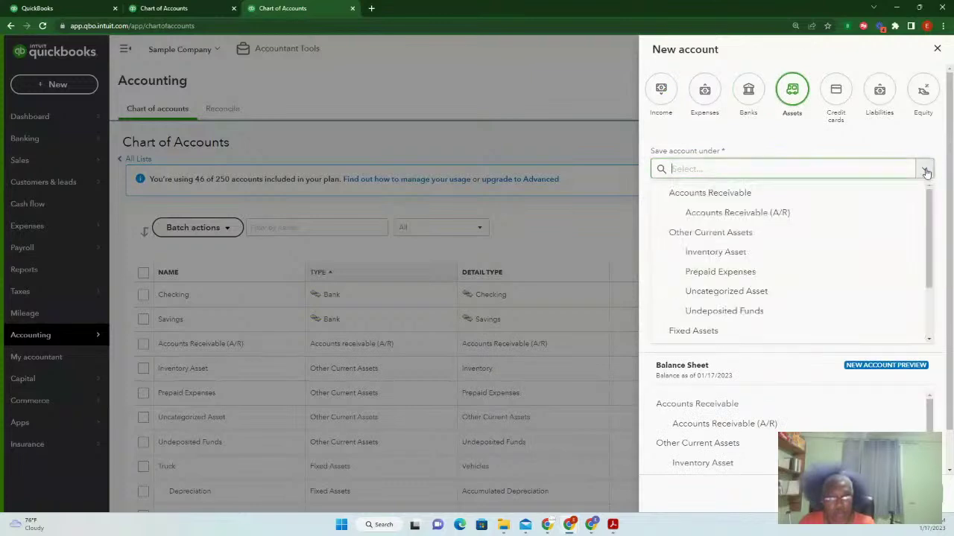
pyautogui.scroll(-3, 883, 205)
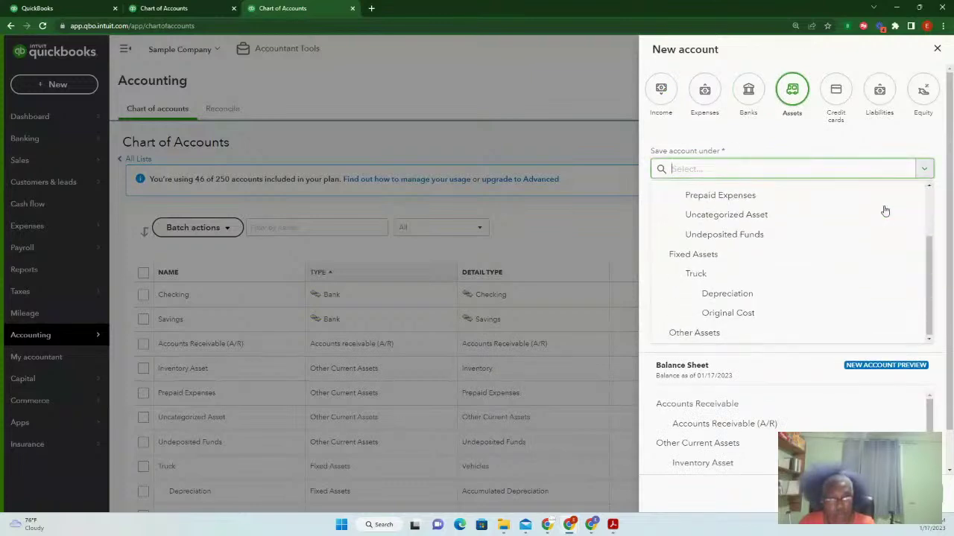
pyautogui.scroll(3, 884, 209)
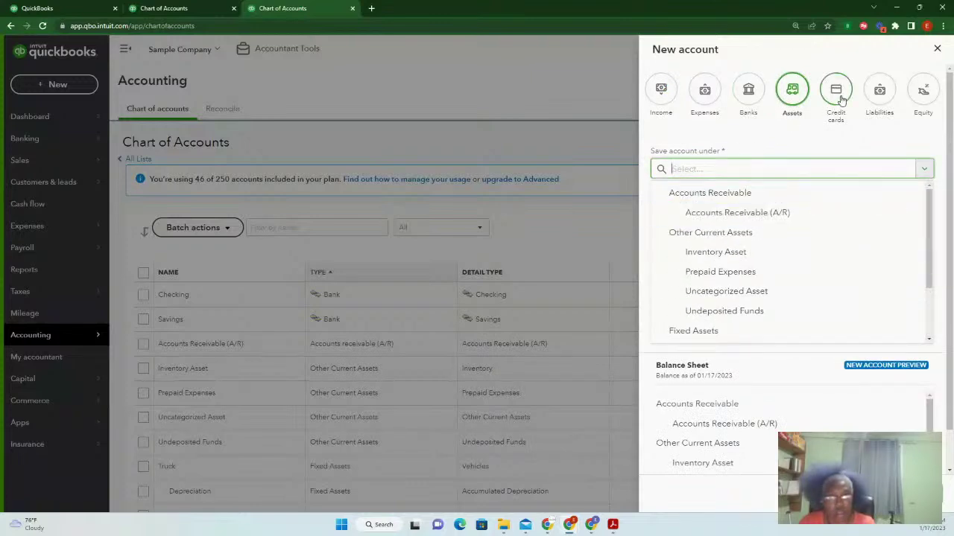
# - Make the new account a Banks account saved under Bank Accounts, with Checking as its tax form section
pyautogui.click(743, 102)
pyautogui.click(921, 173)
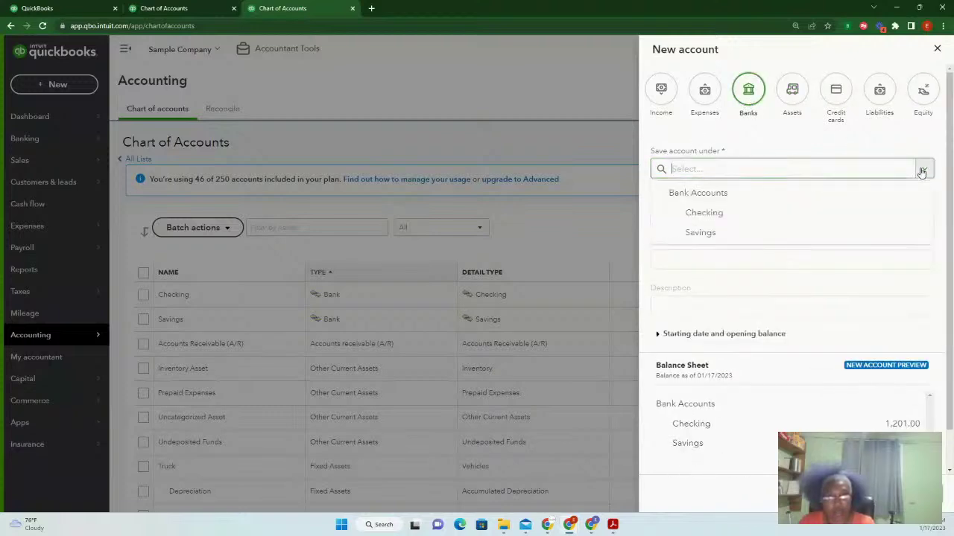
pyautogui.click(733, 197)
pyautogui.click(786, 216)
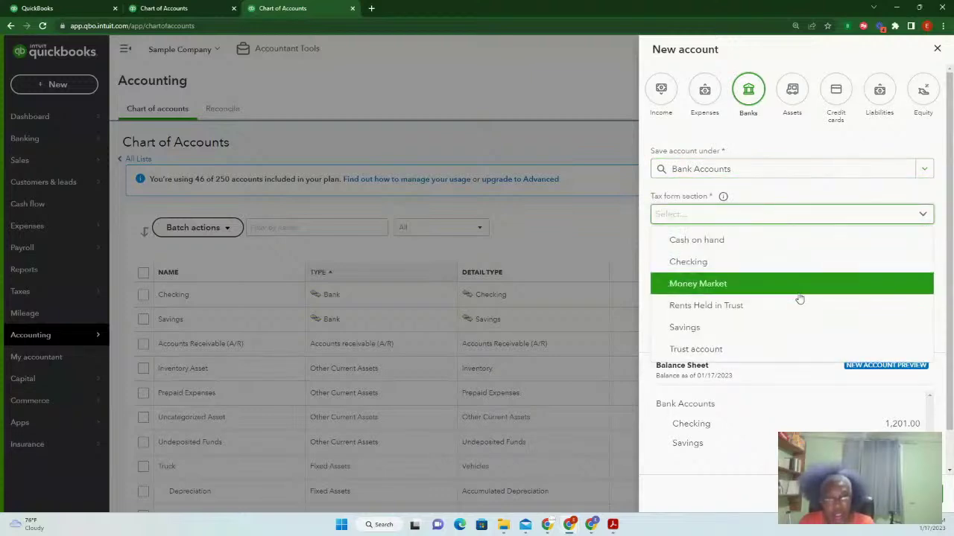
pyautogui.click(756, 263)
# - Name the new bank account "Paypal", leave its description blank and save it
pyautogui.click(789, 264)
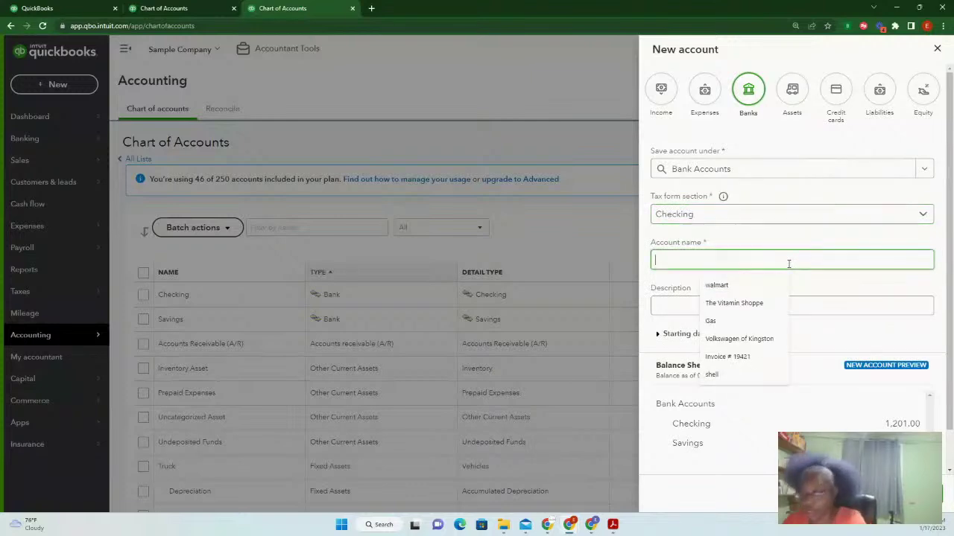
pyautogui.write('Paypal')
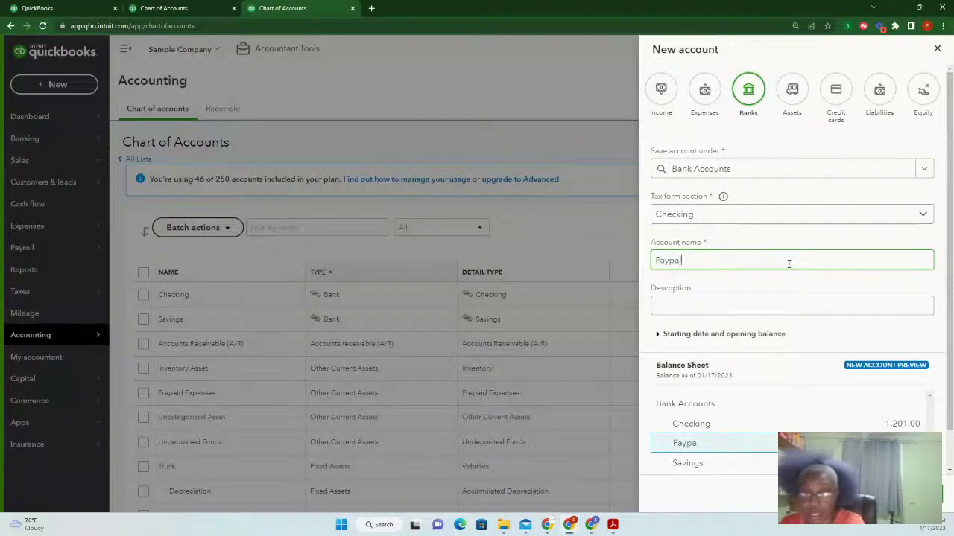
pyautogui.click(756, 450)
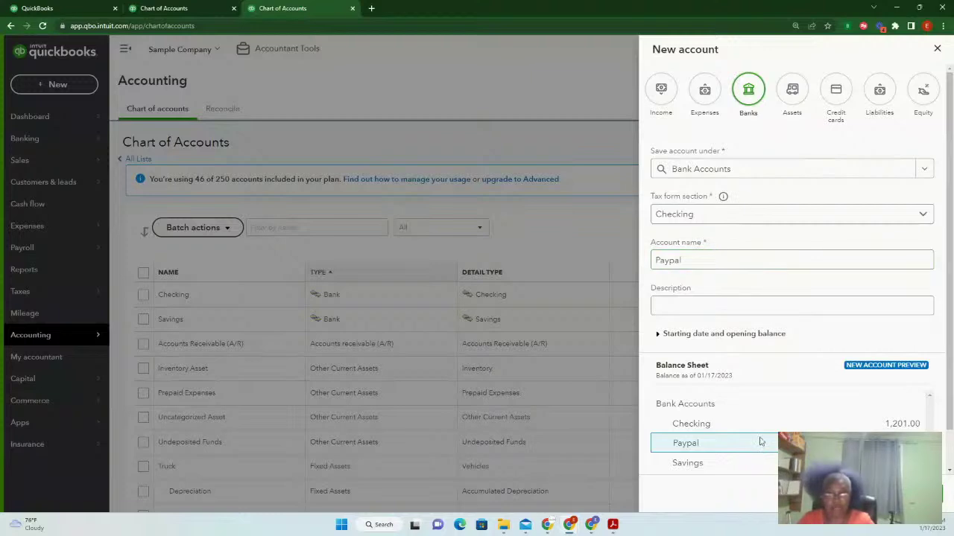
pyautogui.click(735, 302)
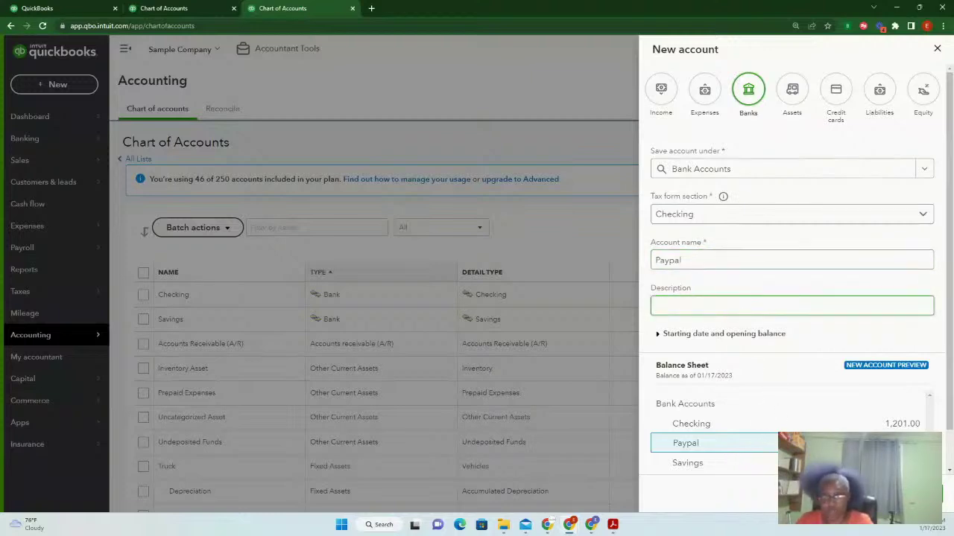
pyautogui.click(920, 494)
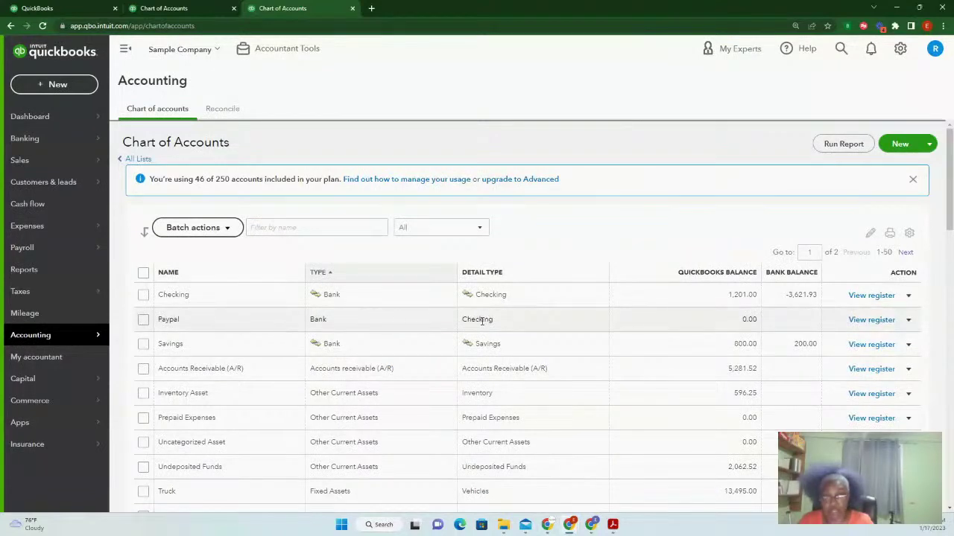
# - Start a new Banks account saved under Bank Accounts, with Checking as its tax form section
pyautogui.click(900, 145)
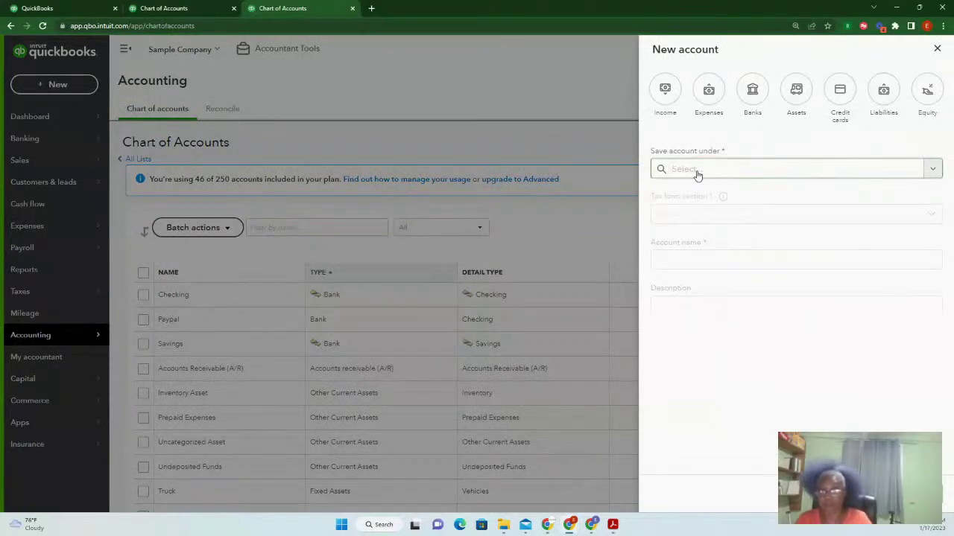
pyautogui.click(691, 170)
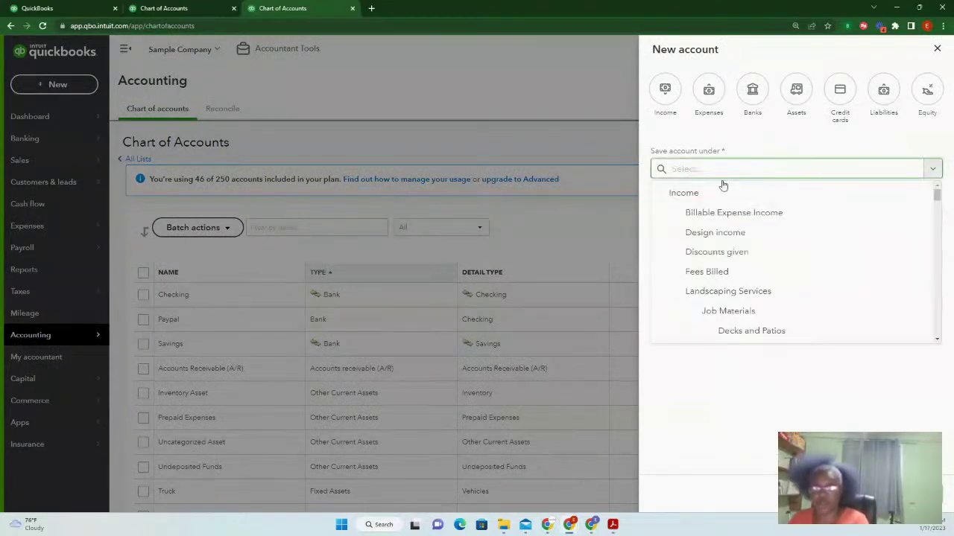
pyautogui.click(752, 91)
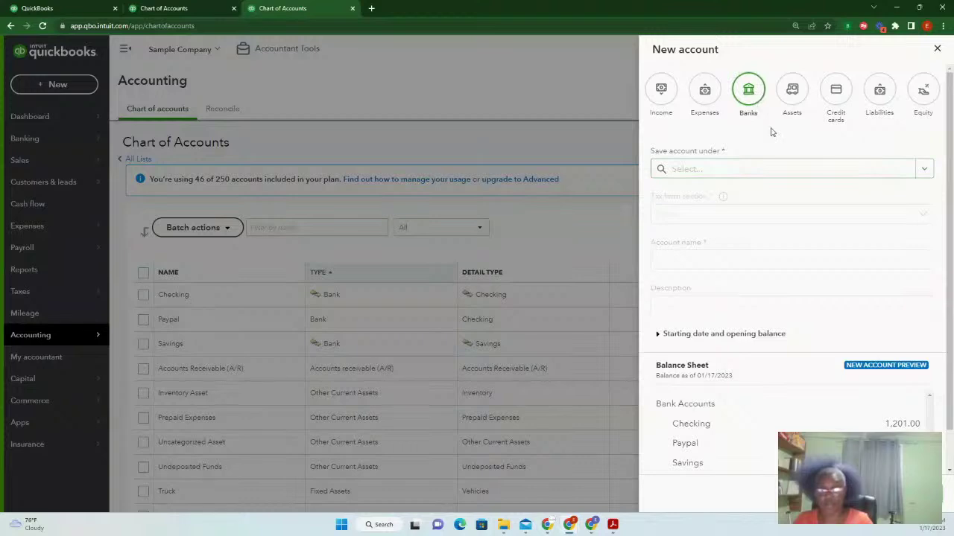
pyautogui.click(850, 171)
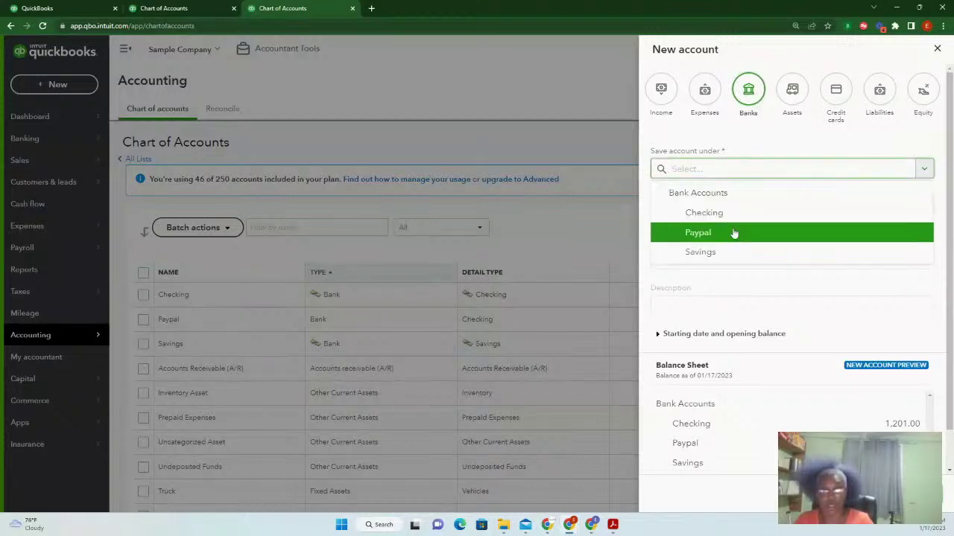
pyautogui.click(719, 193)
pyautogui.click(715, 215)
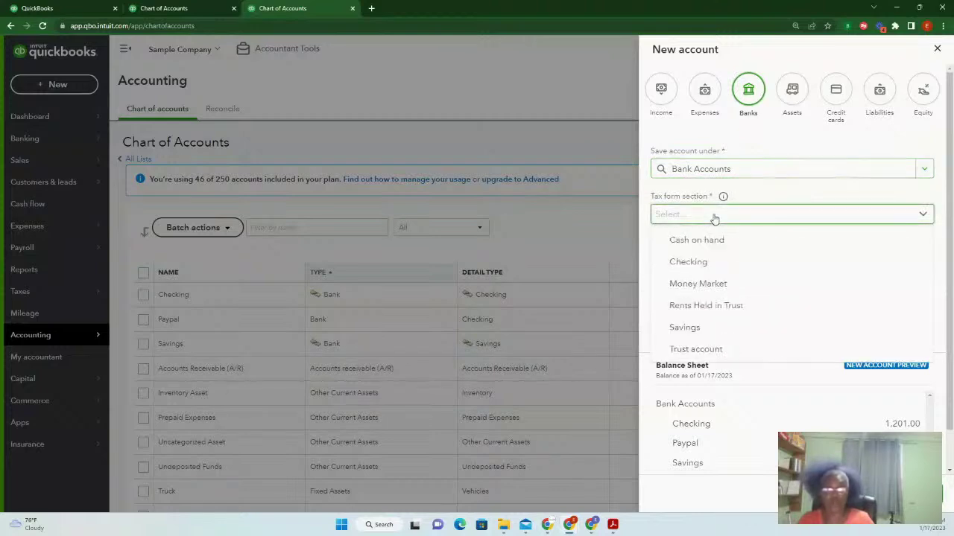
pyautogui.click(720, 261)
# - Name the new bank account "Square Clearing Account"
pyautogui.click(691, 254)
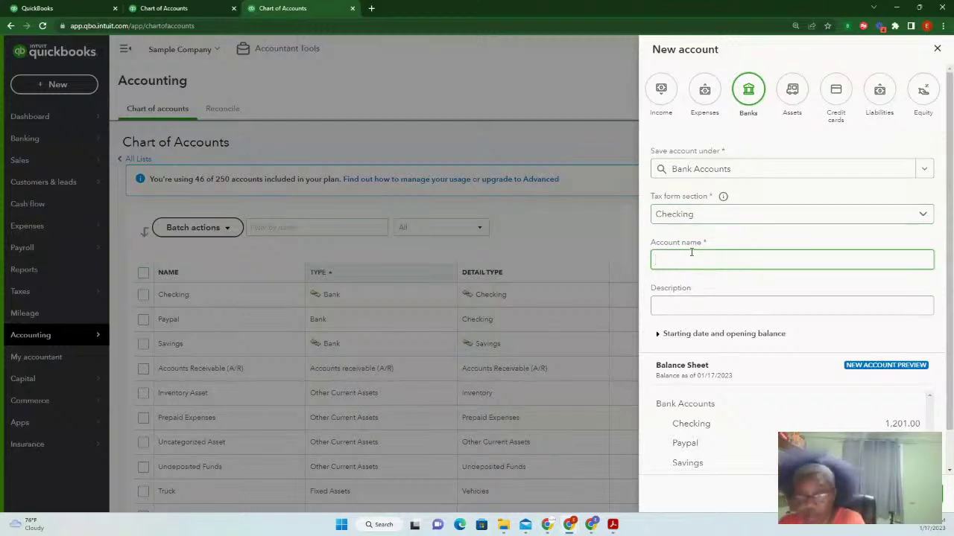
pyautogui.write('S')
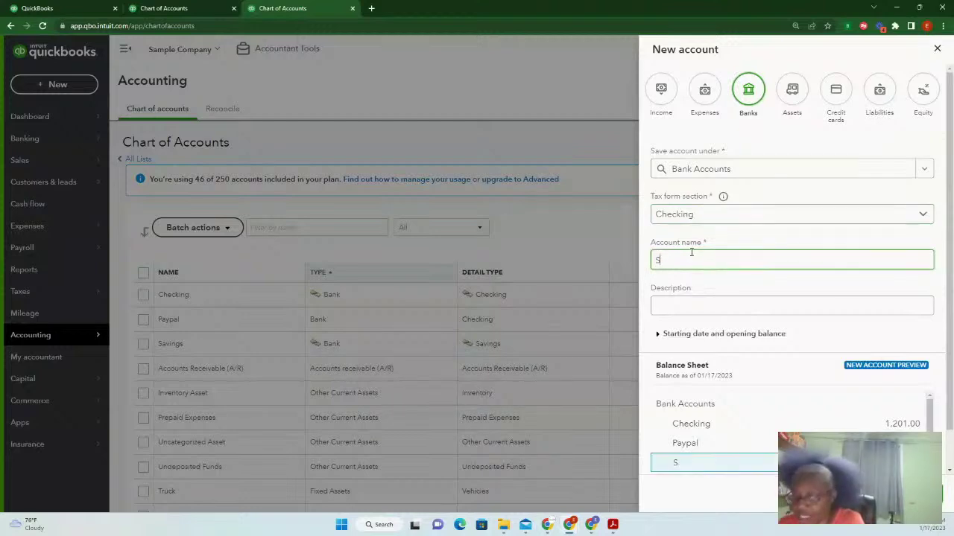
pyautogui.write('a')
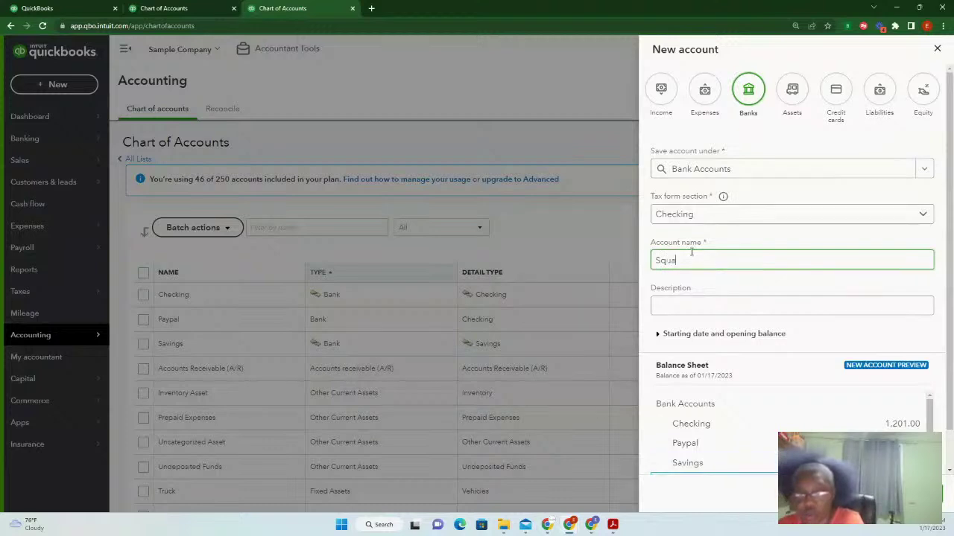
pyautogui.write('uare Clearing Account')
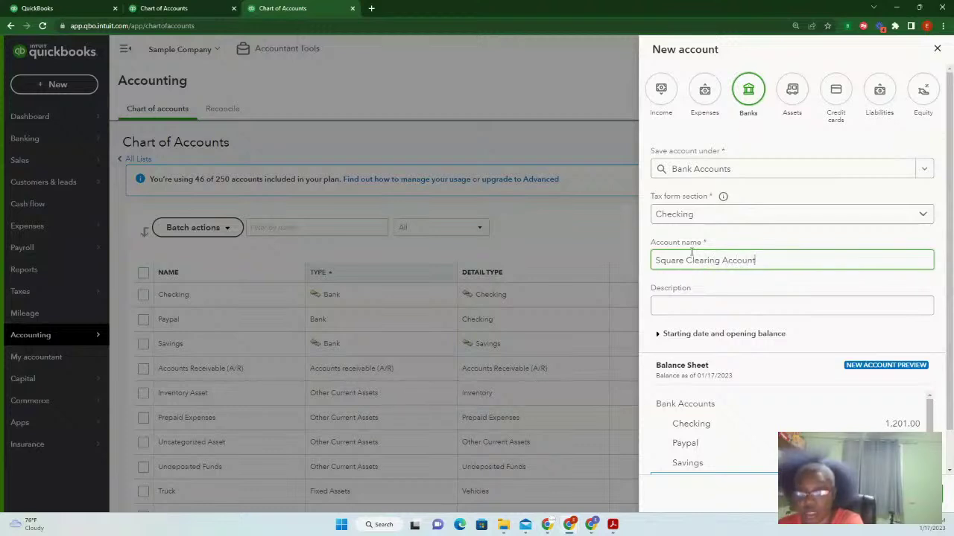
# - Describe the Square account as "All Square payment and fees" and save it
pyautogui.click(673, 305)
pyautogui.write('All')
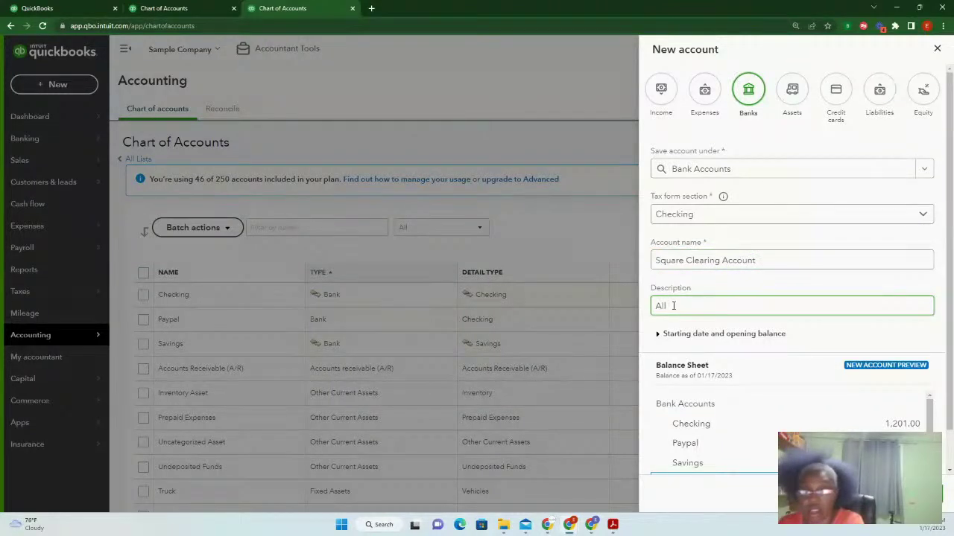
pyautogui.write(' squa')
pyautogui.press('BackSpace')
pyautogui.press('BackSpace')
pyautogui.press('BackSpace')
pyautogui.press('BackSpace')
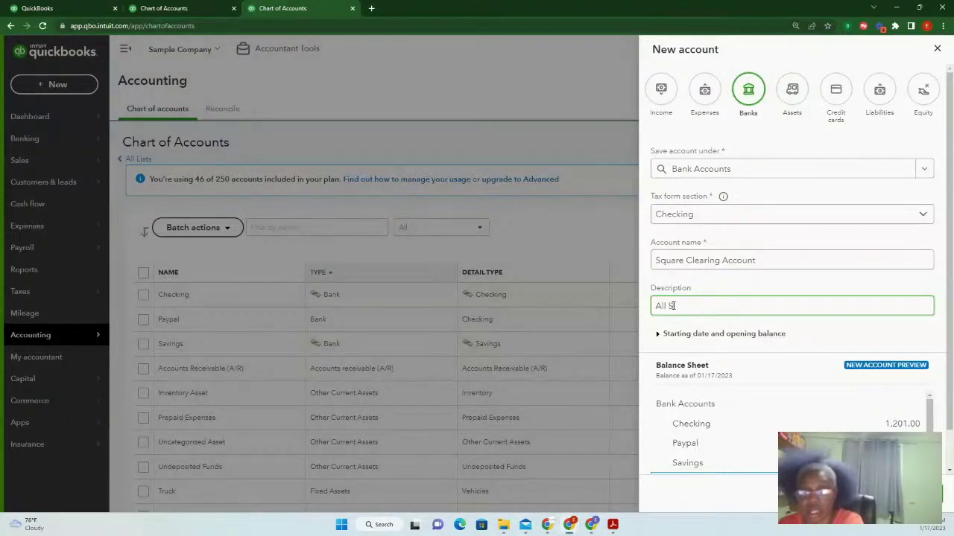
pyautogui.write('Square')
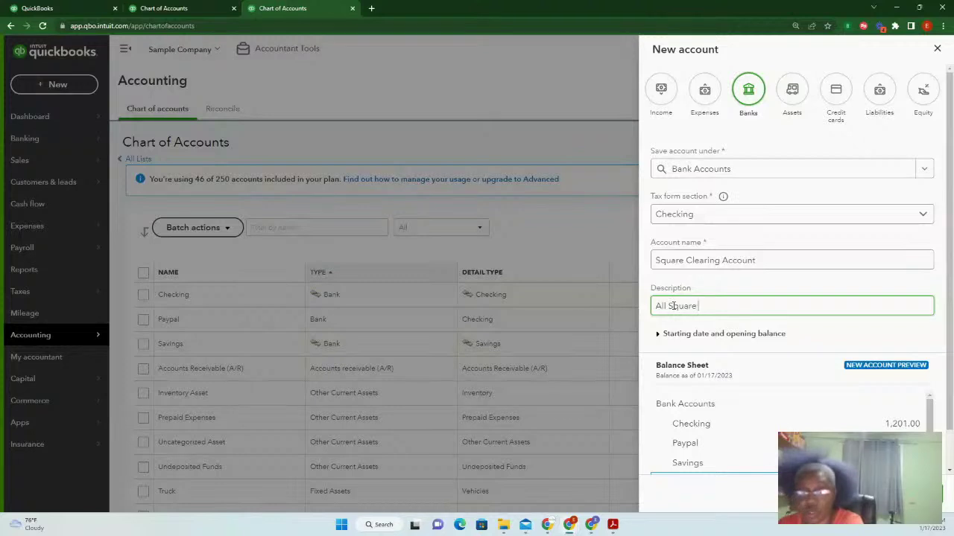
pyautogui.write(' payment and fees')
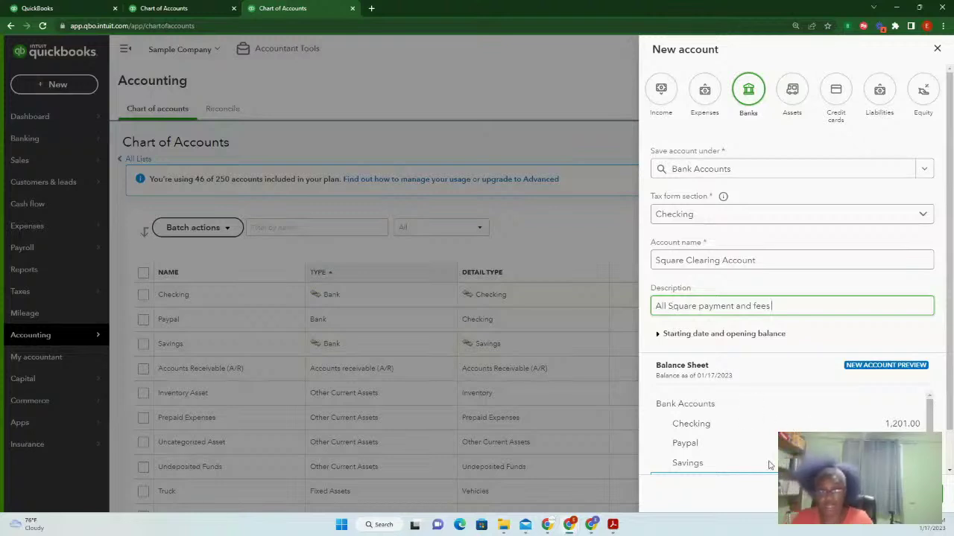
pyautogui.click(919, 493)
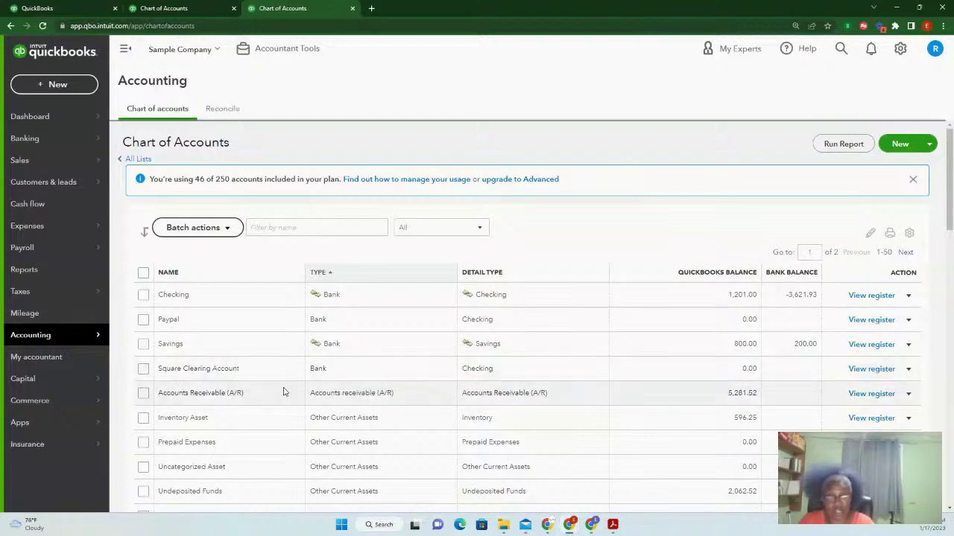
# - Start another new account in the Chart of Accounts, with Expenses as its account type
pyautogui.scroll(-3, 291, 400)
pyautogui.scroll(5, 291, 400)
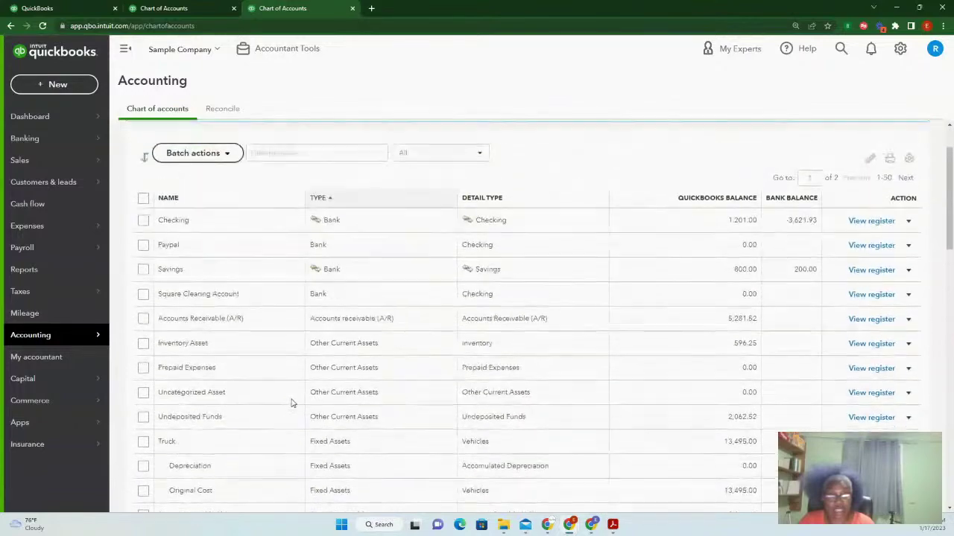
pyautogui.scroll(-10, 549, 345)
pyautogui.scroll(-5, 552, 346)
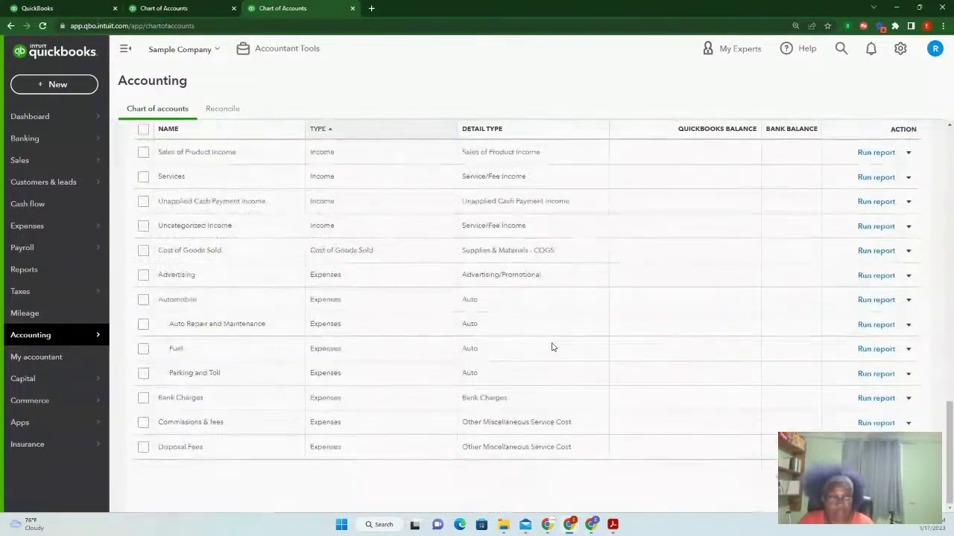
pyautogui.scroll(15, 552, 346)
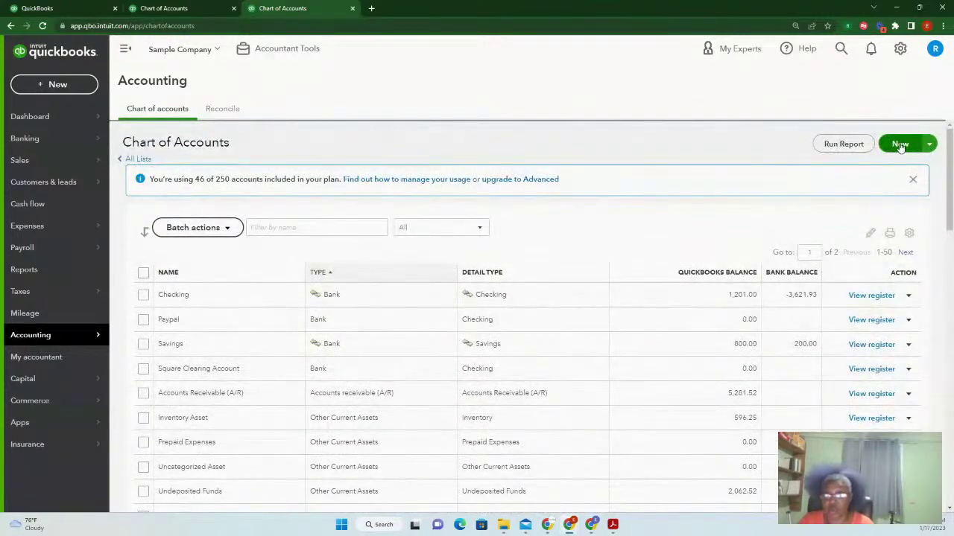
pyautogui.click(899, 144)
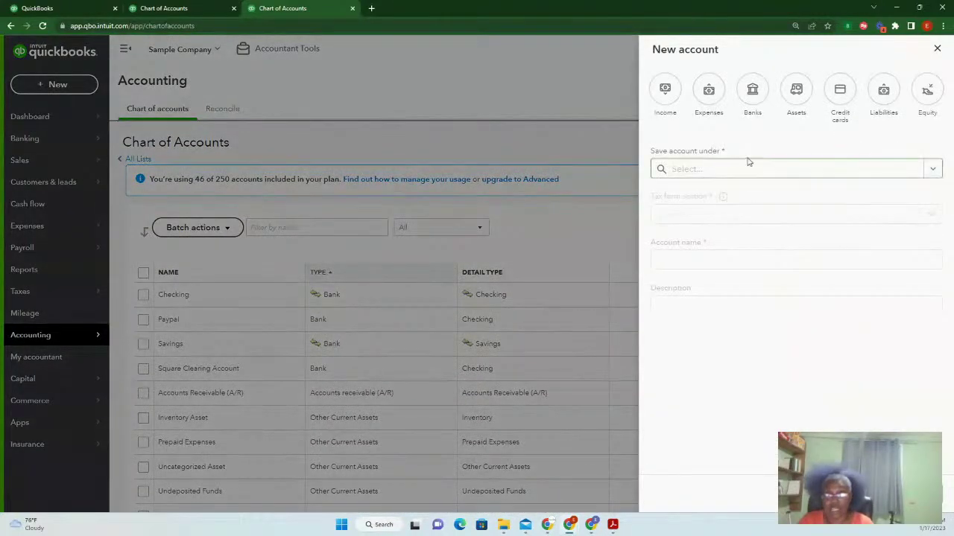
pyautogui.click(708, 93)
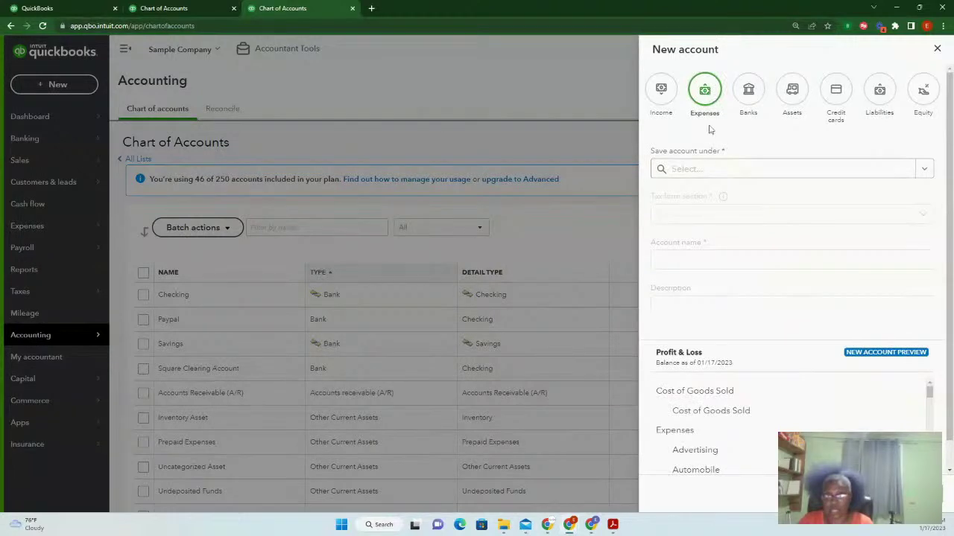
# - Examine the parent accounts available for saving the new expense account
pyautogui.click(804, 169)
pyautogui.scroll(-3, 800, 244)
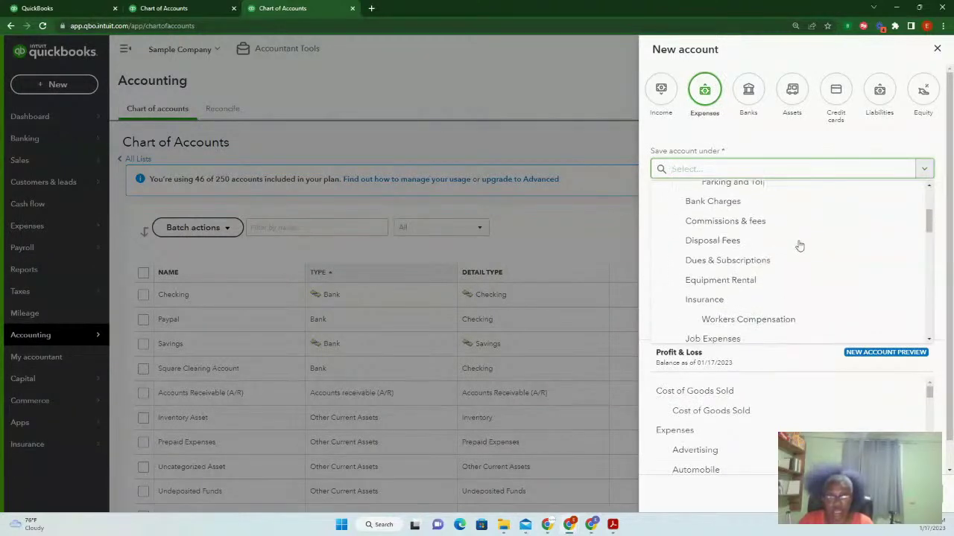
pyautogui.scroll(-1, 799, 245)
pyautogui.scroll(-5, 799, 246)
pyautogui.scroll(-5, 798, 246)
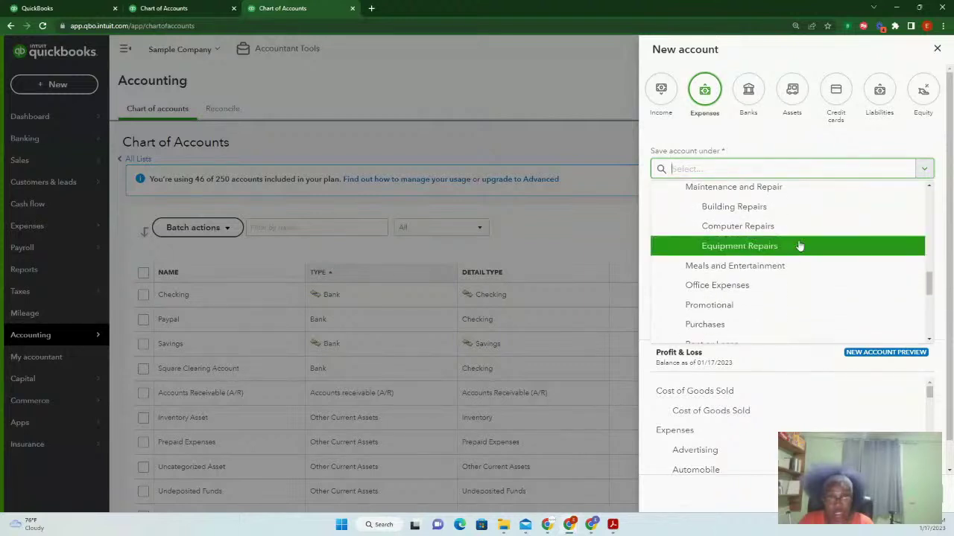
pyautogui.scroll(-3, 799, 245)
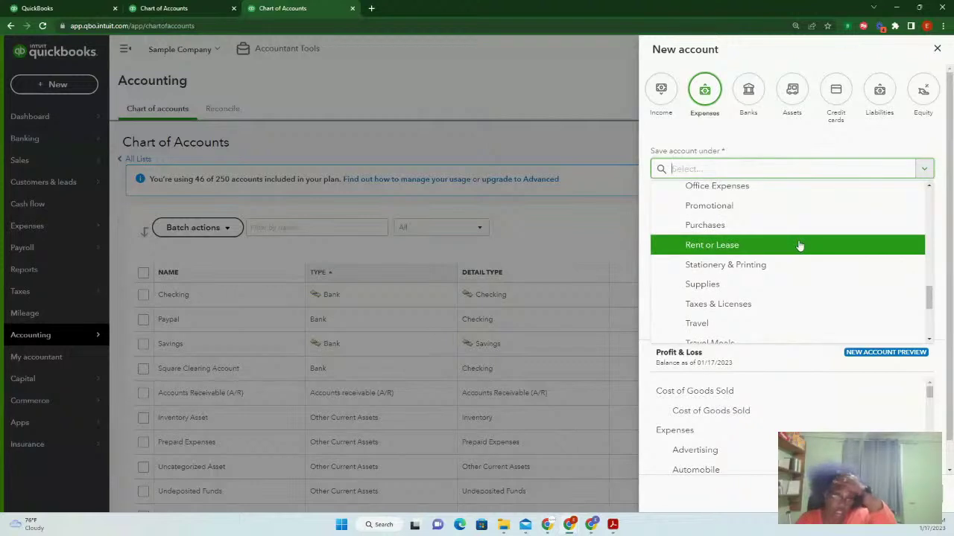
pyautogui.scroll(-4, 798, 248)
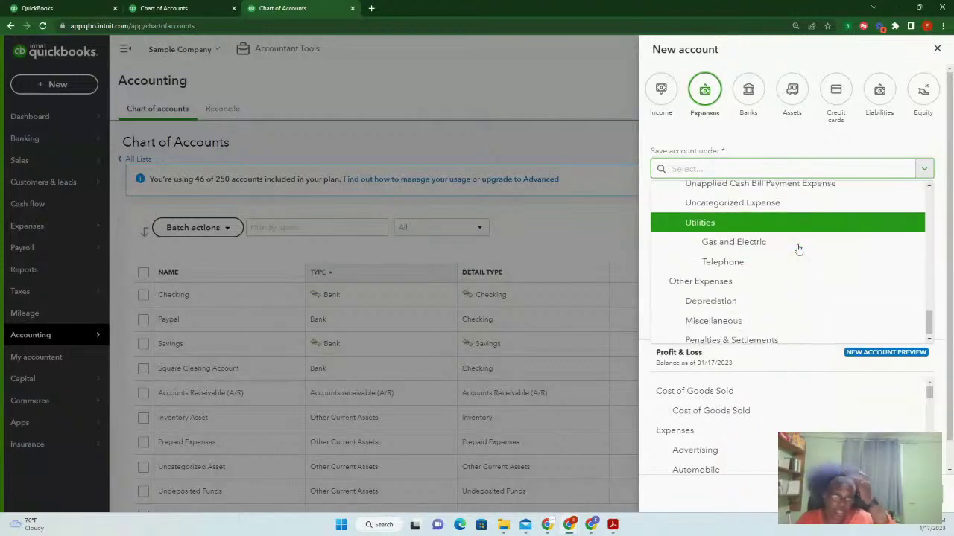
pyautogui.scroll(12, 799, 250)
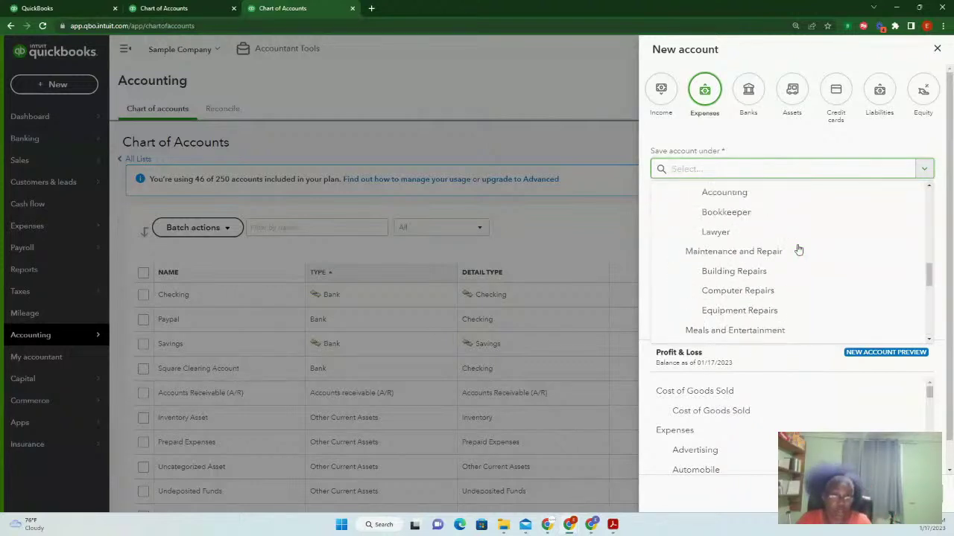
pyautogui.scroll(4, 798, 250)
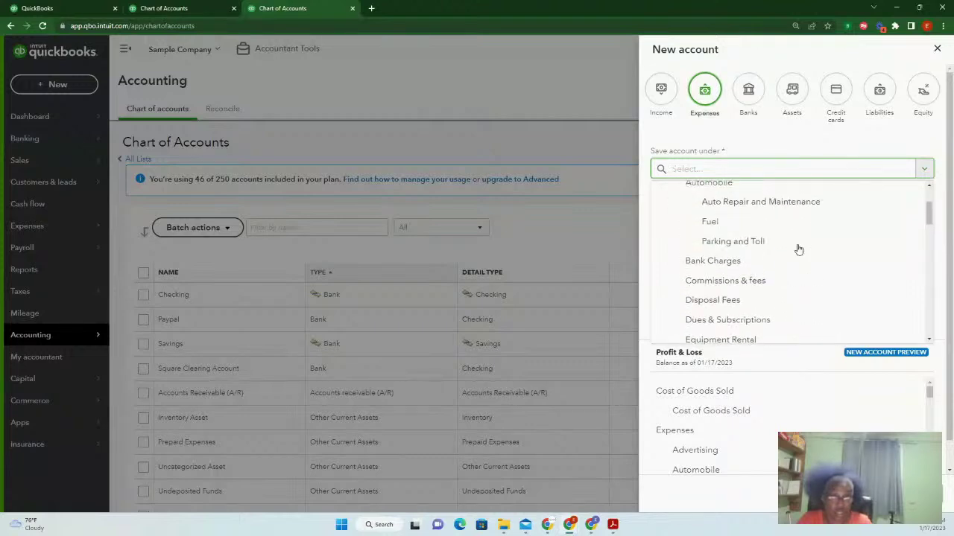
pyautogui.scroll(-5, 798, 248)
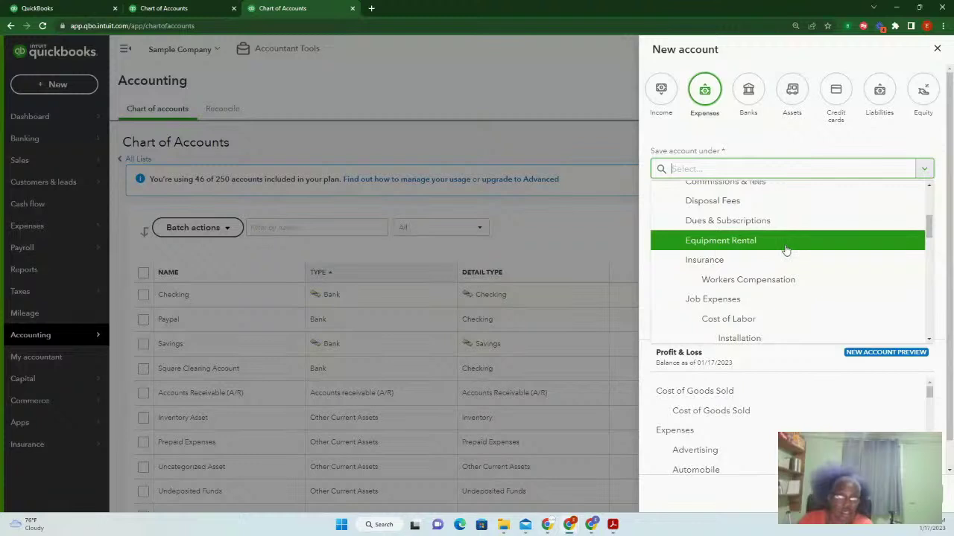
pyautogui.scroll(6, 795, 250)
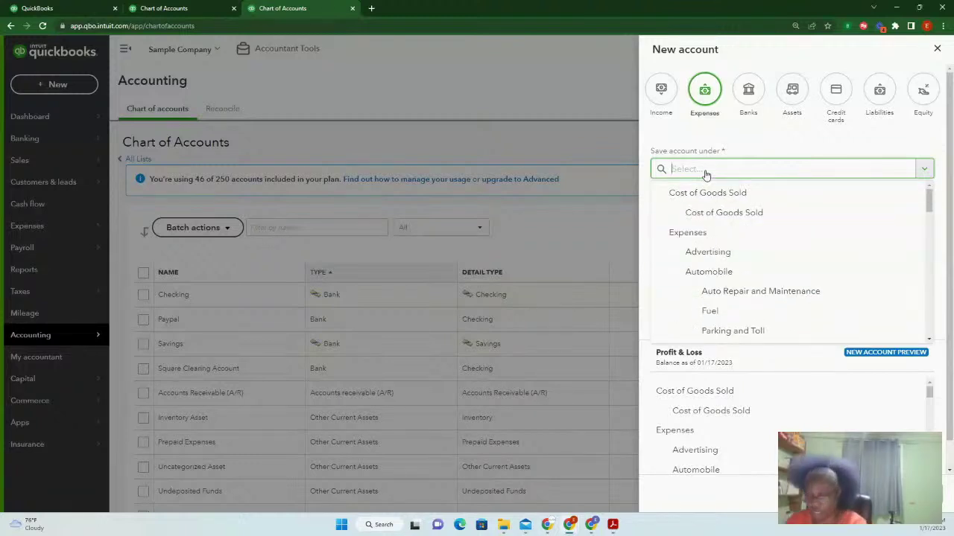
# - Try to enter "Payment Processisng Fees" as the parent account of the new expense account
pyautogui.write('Pa')
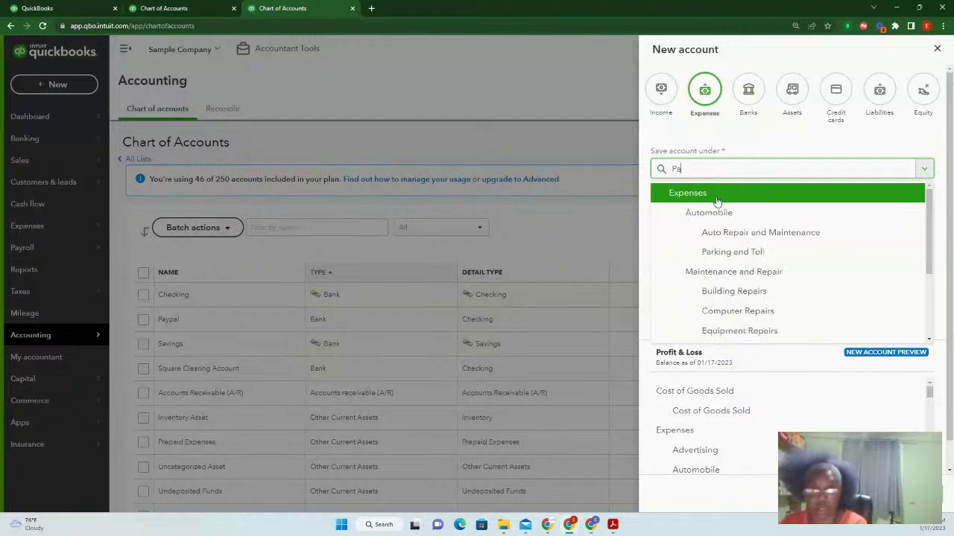
pyautogui.write('yment')
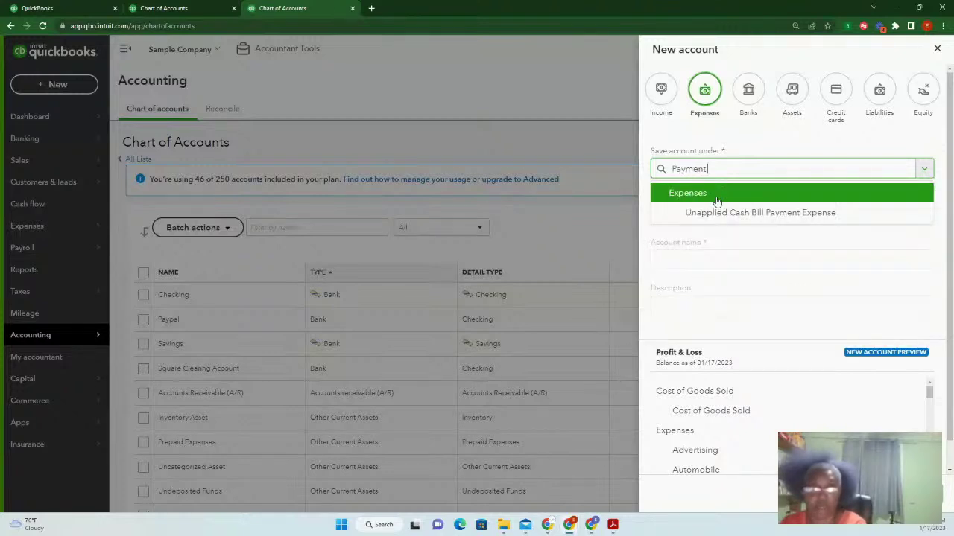
pyautogui.write(' Prod')
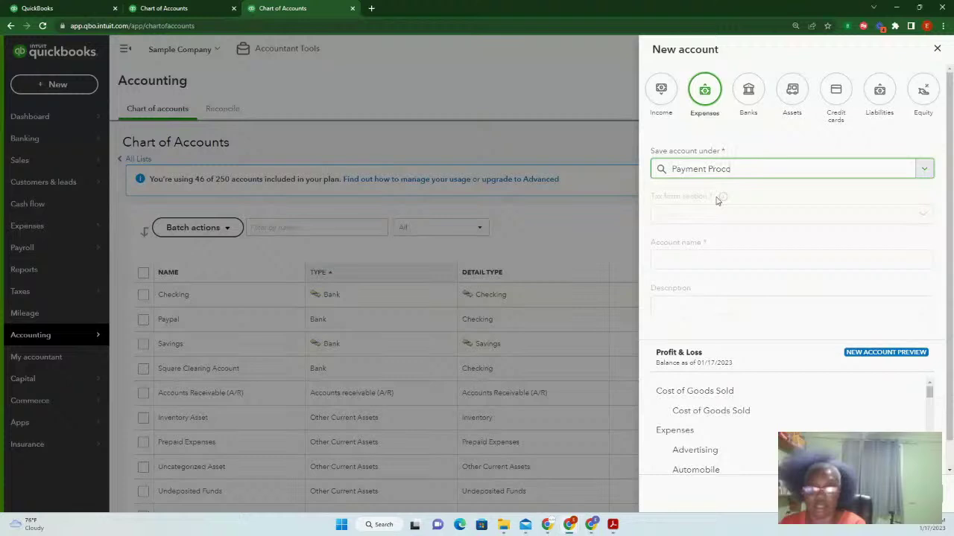
pyautogui.write('cessisng Fees')
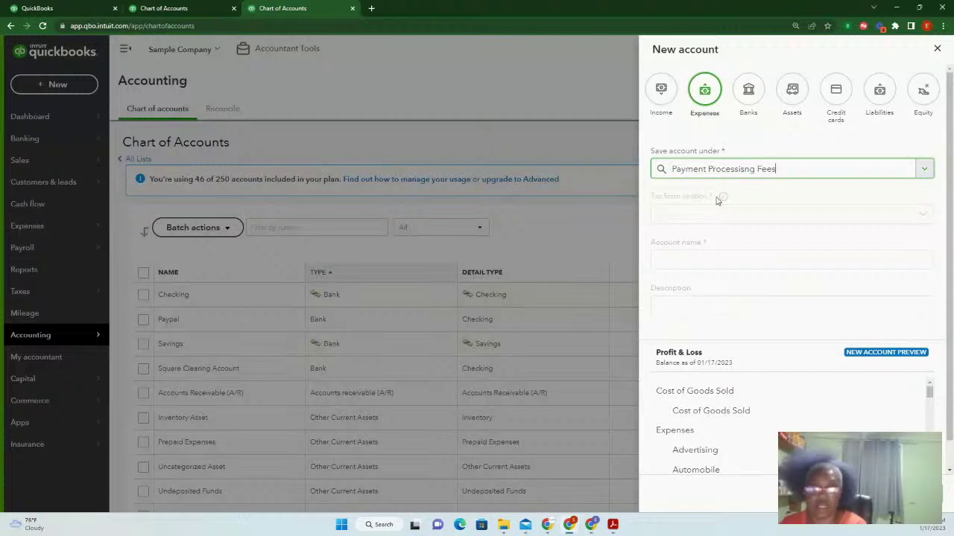
pyautogui.click(730, 218)
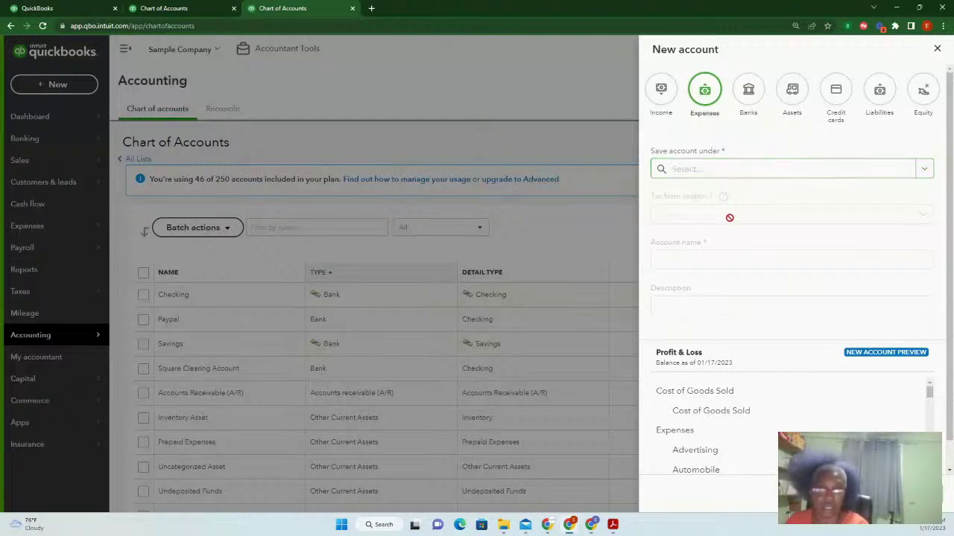
# - Choose Expenses as the parent account under which the new expense account is saved
pyautogui.click(875, 171)
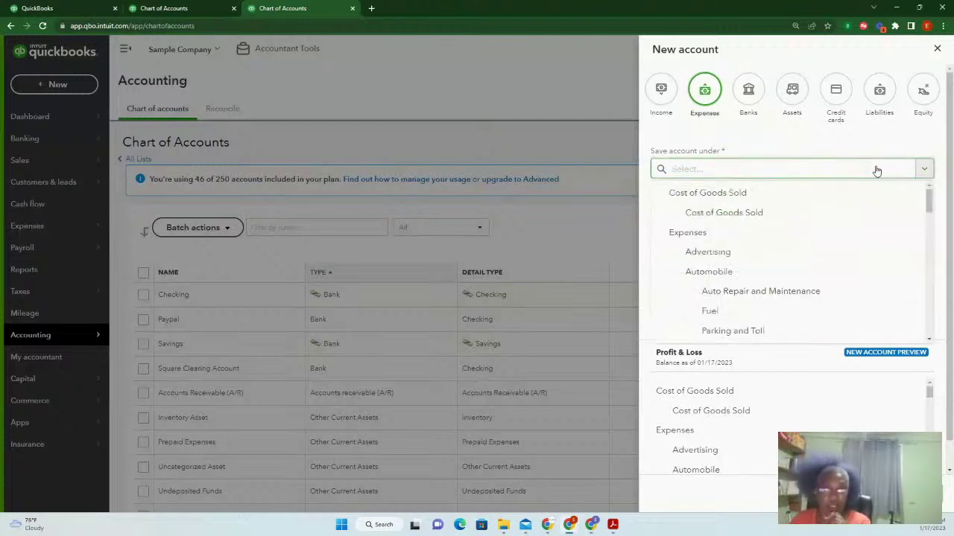
pyautogui.click(692, 233)
# - Examine the tax form sections available for the new expense account
pyautogui.click(762, 215)
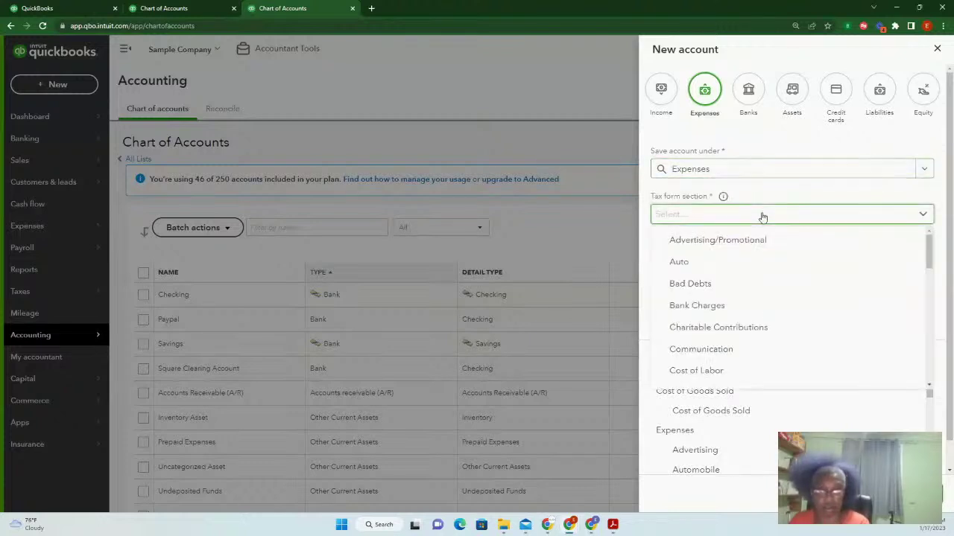
pyautogui.scroll(-3, 786, 280)
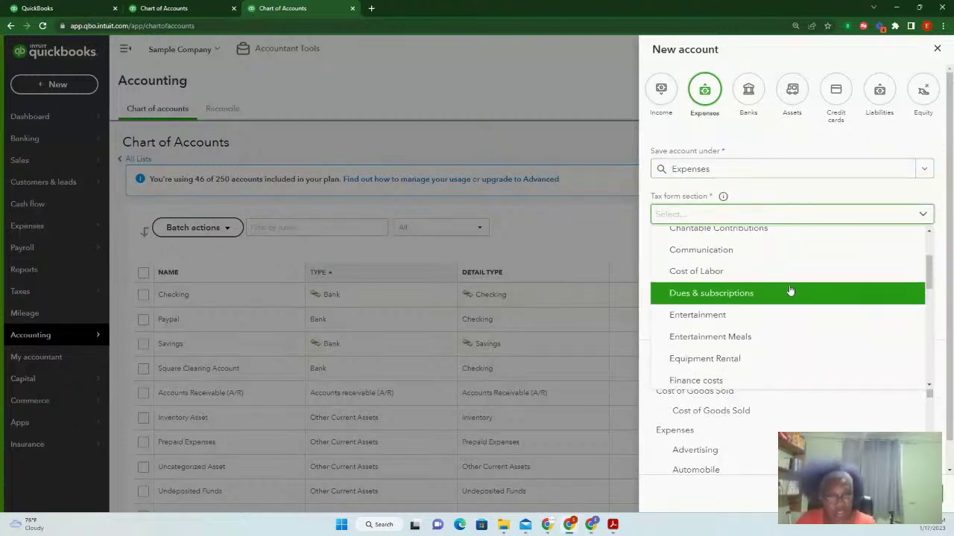
pyautogui.scroll(-3, 788, 298)
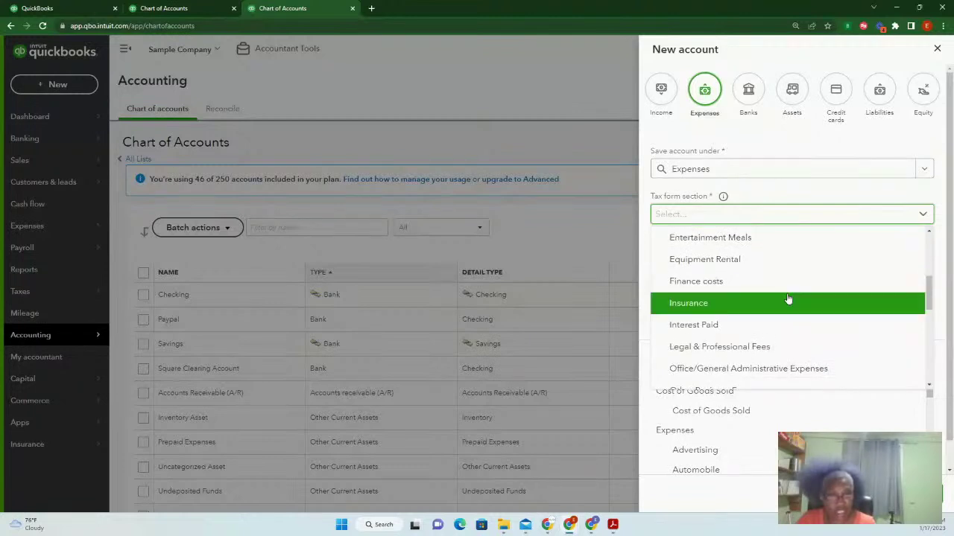
pyautogui.scroll(-3, 788, 298)
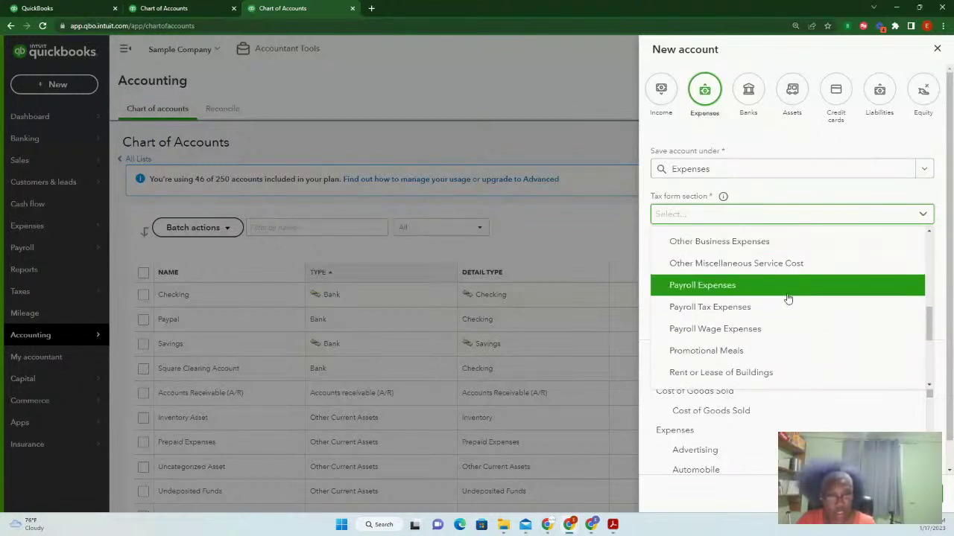
pyautogui.scroll(-3, 787, 298)
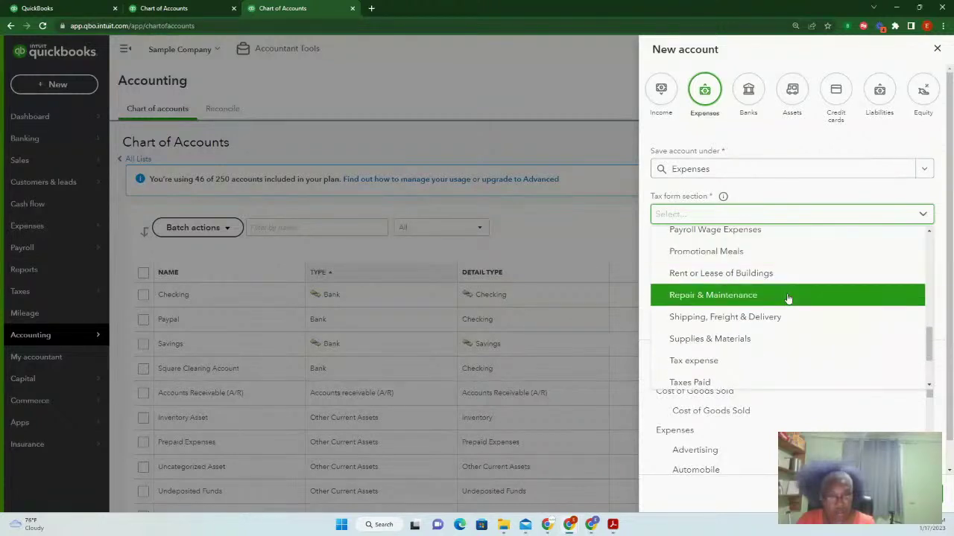
pyautogui.scroll(-3, 788, 298)
pyautogui.scroll(8, 788, 298)
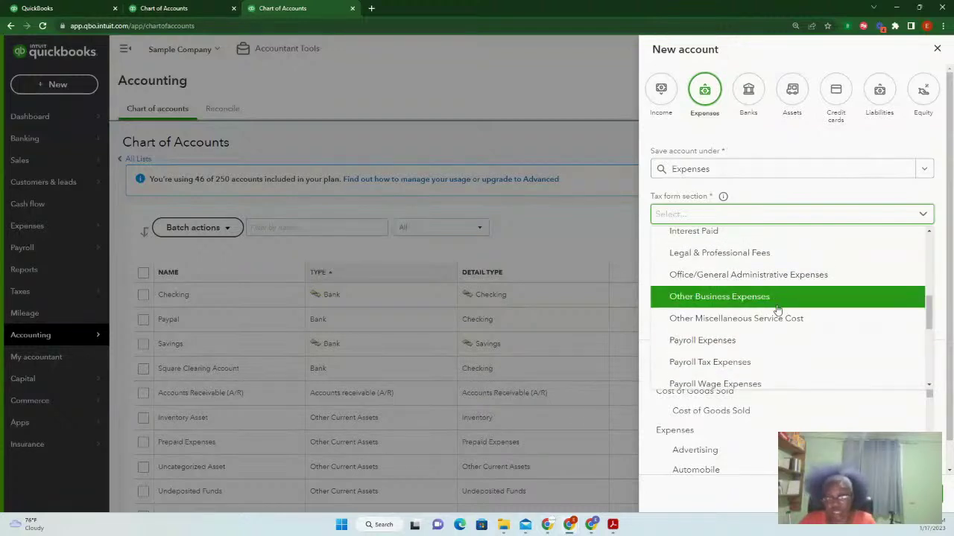
pyautogui.scroll(2, 778, 309)
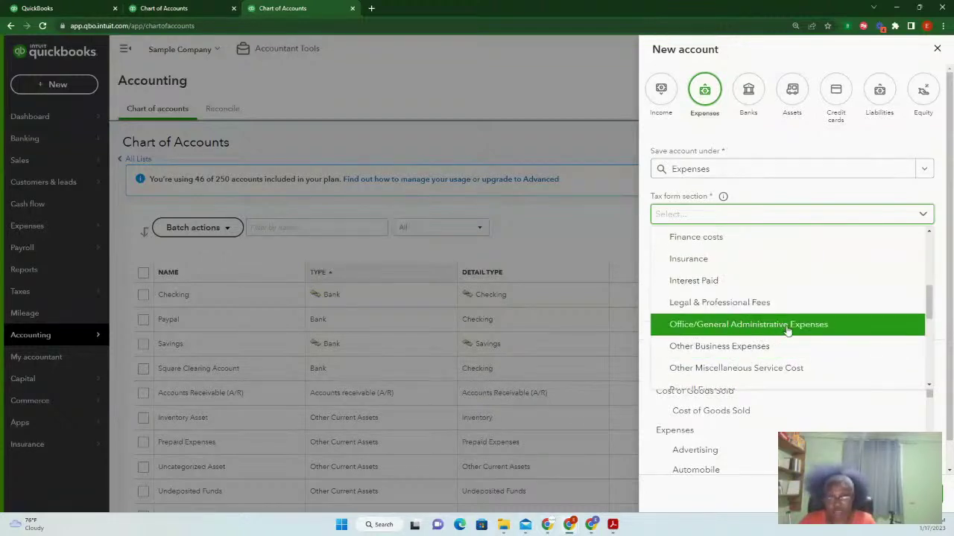
pyautogui.scroll(3, 788, 332)
pyautogui.scroll(4, 787, 332)
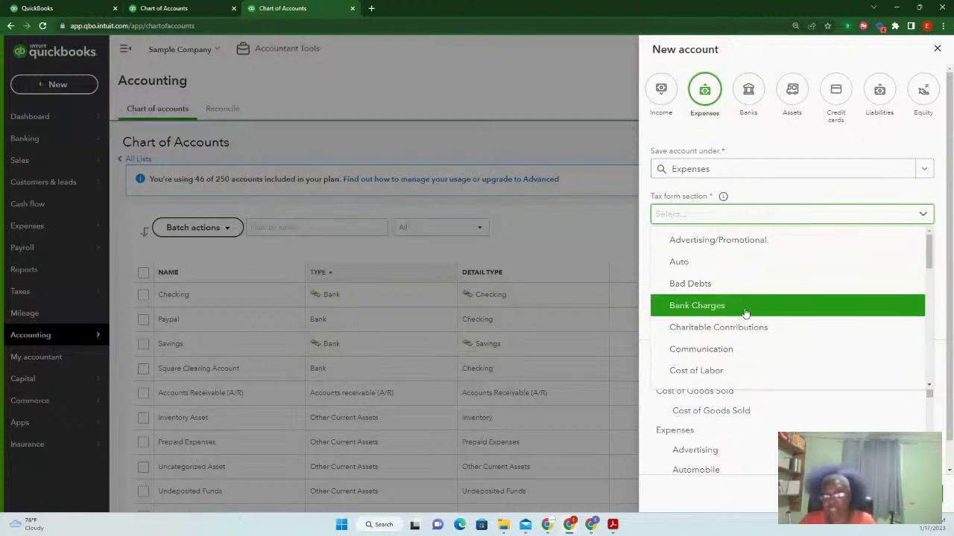
pyautogui.click(696, 217)
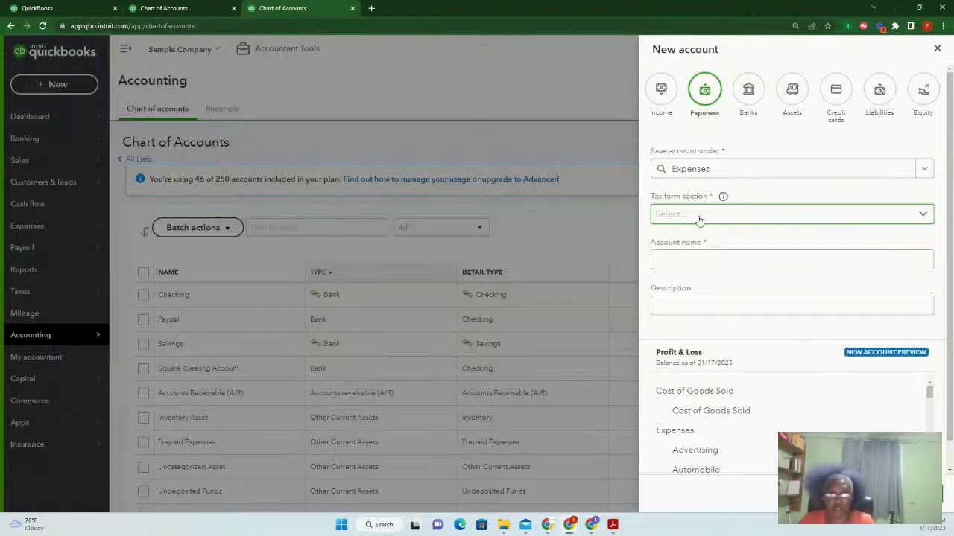
# - Set the new expense account's tax form section to Office/General Administrative Expenses
pyautogui.click(922, 215)
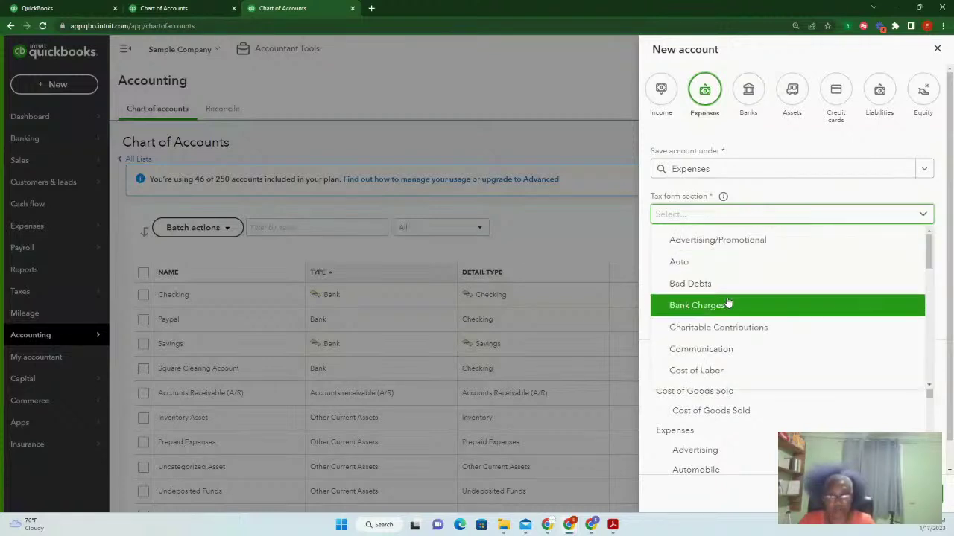
pyautogui.scroll(-5, 740, 309)
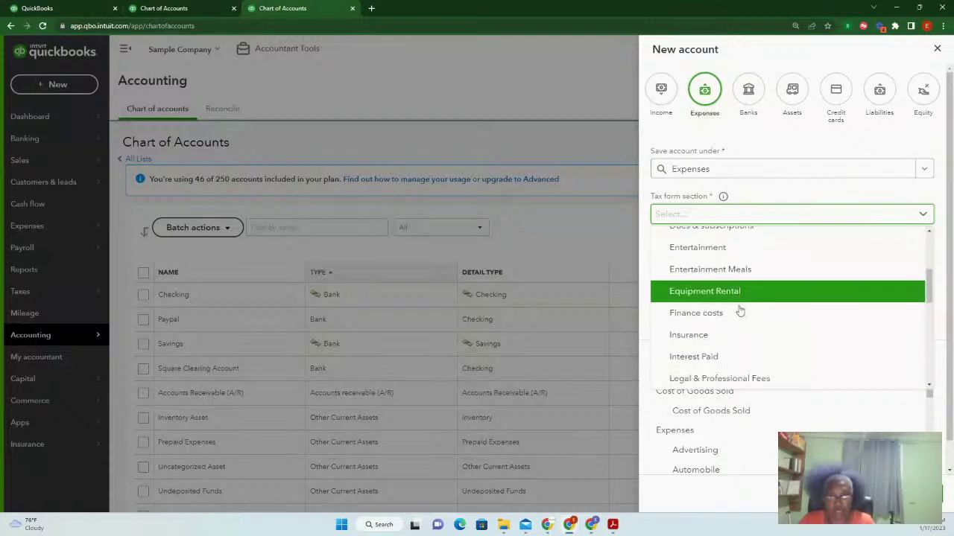
pyautogui.click(741, 318)
# - Name the new expense account "Square Fees" and save it
pyautogui.click(688, 259)
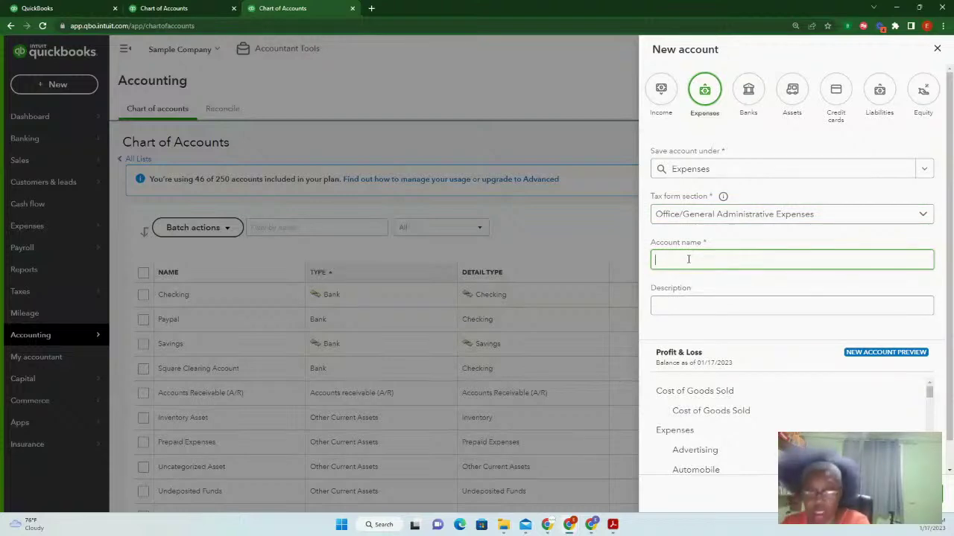
pyautogui.write('Ss')
pyautogui.press('BackSpace')
pyautogui.press('BackSpace')
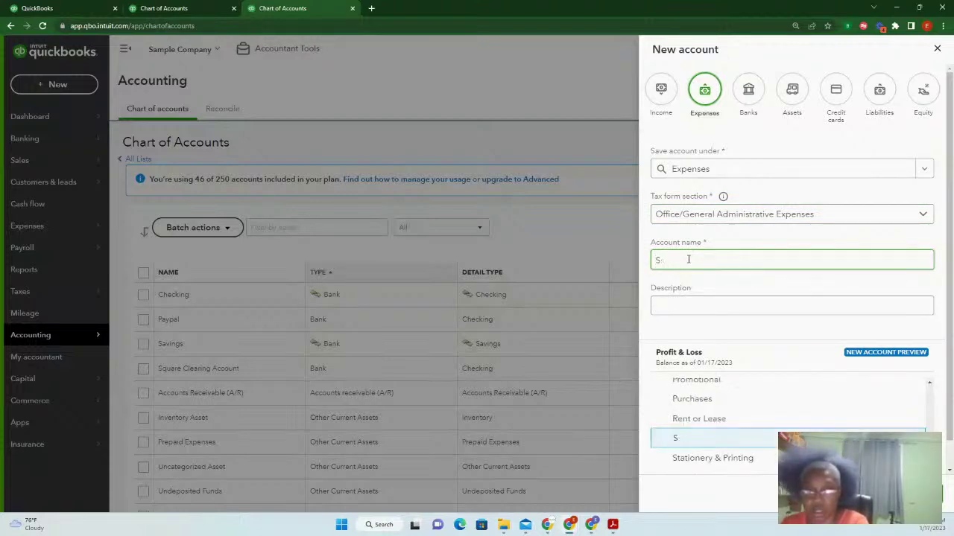
pyautogui.write('uqre')
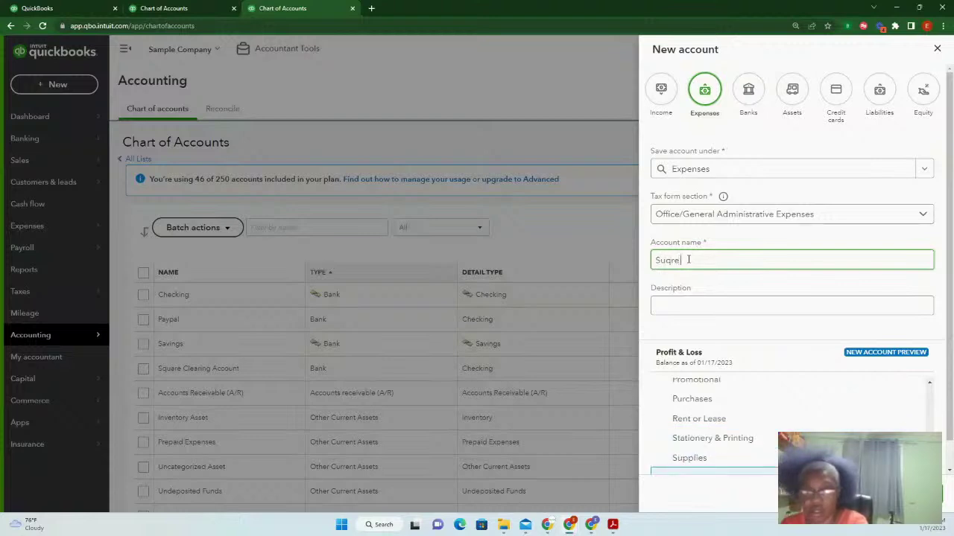
pyautogui.press('BackSpace')
pyautogui.press('BackSpace')
pyautogui.press('BackSpace')
pyautogui.press('BackSpace')
pyautogui.write('quare F')
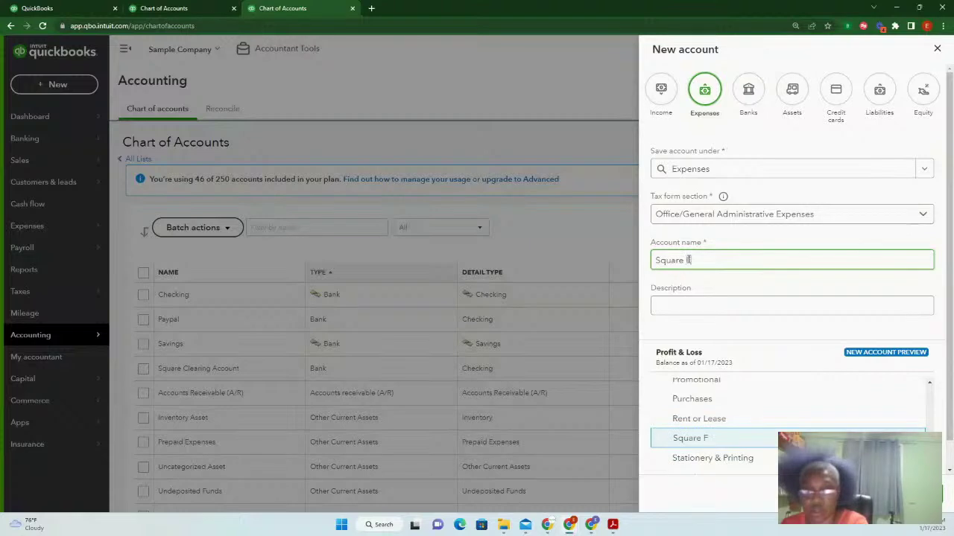
pyautogui.write('ees')
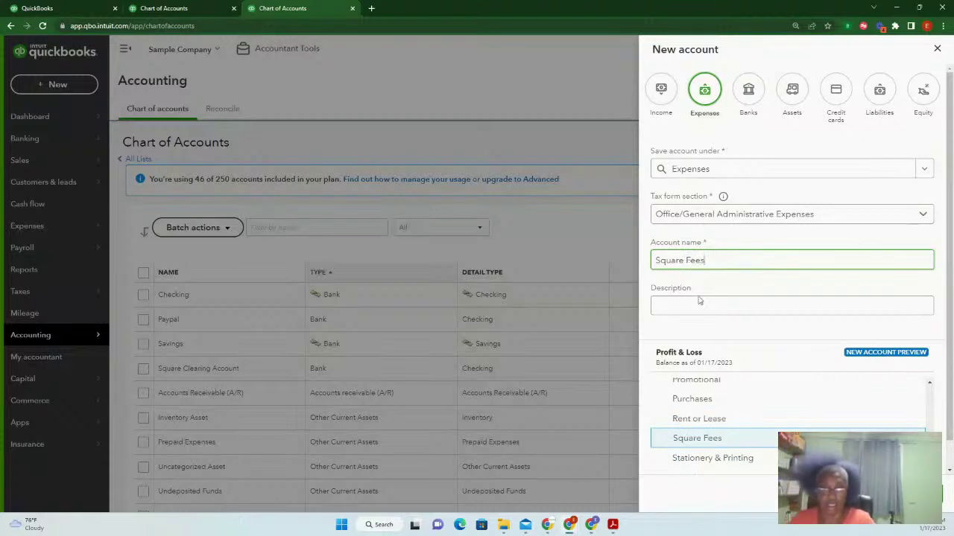
pyautogui.click(748, 447)
pyautogui.click(909, 494)
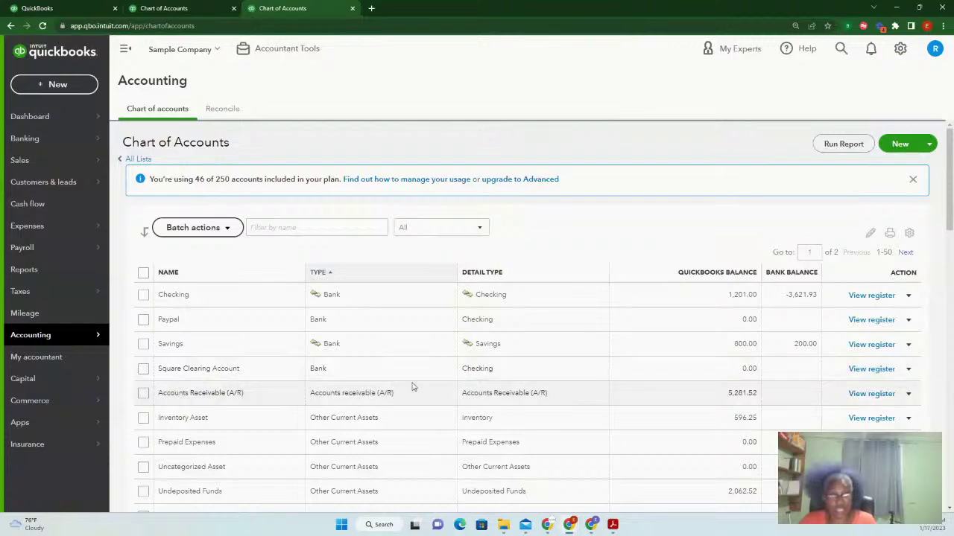
# - Examine the accounts listed in the Chart of Accounts, from the bank accounts through to the expense accounts
pyautogui.scroll(-3, 633, 396)
pyautogui.scroll(-5, 633, 399)
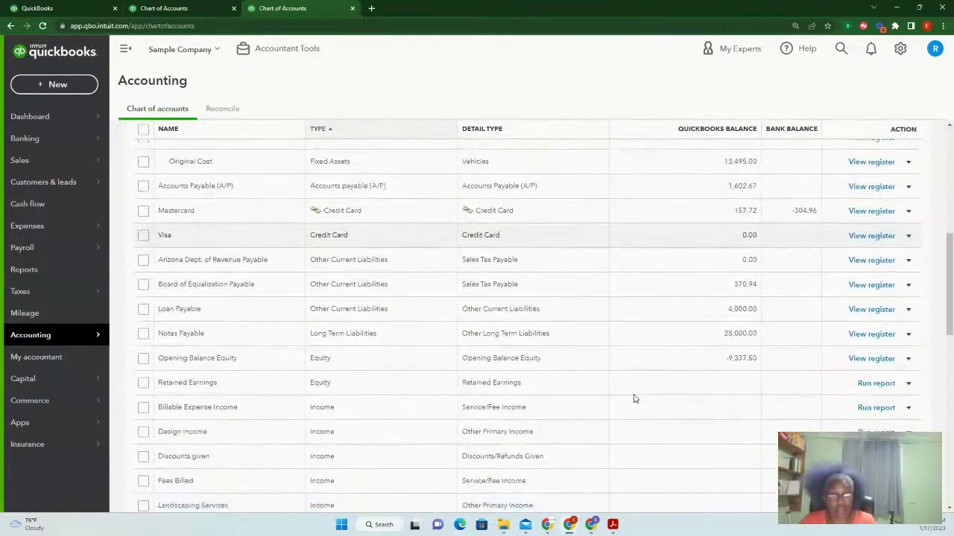
pyautogui.scroll(-3, 634, 399)
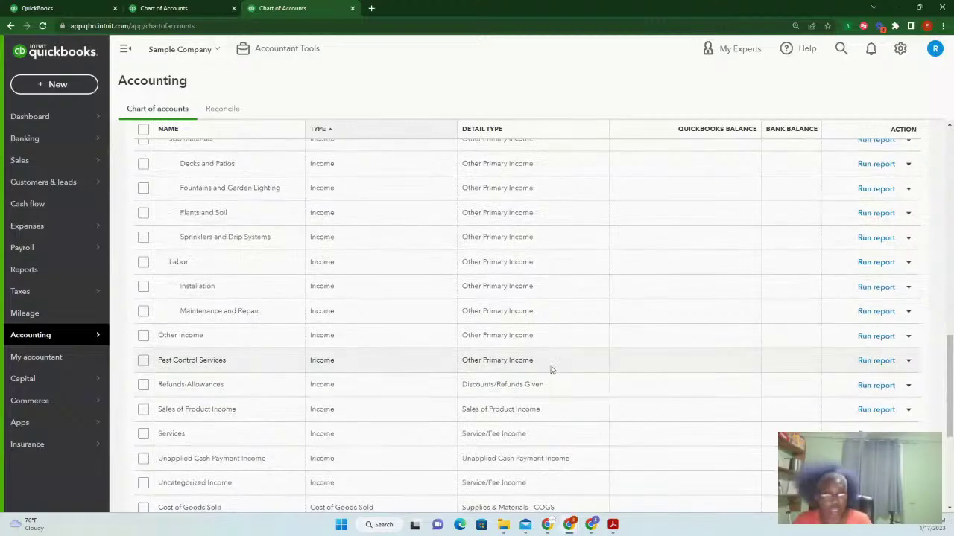
pyautogui.scroll(-3, 550, 368)
pyautogui.scroll(-1, 613, 386)
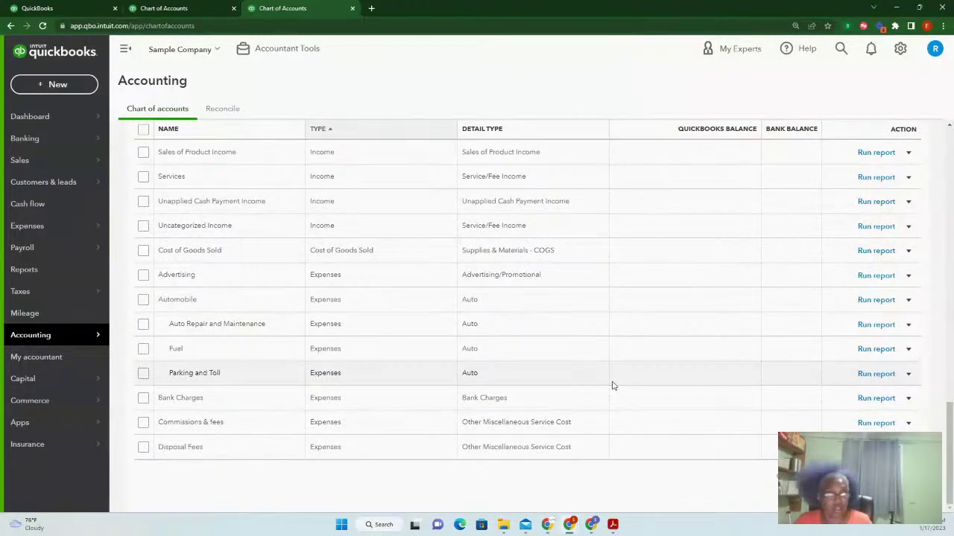
pyautogui.scroll(1, 613, 386)
pyautogui.scroll(1, 612, 386)
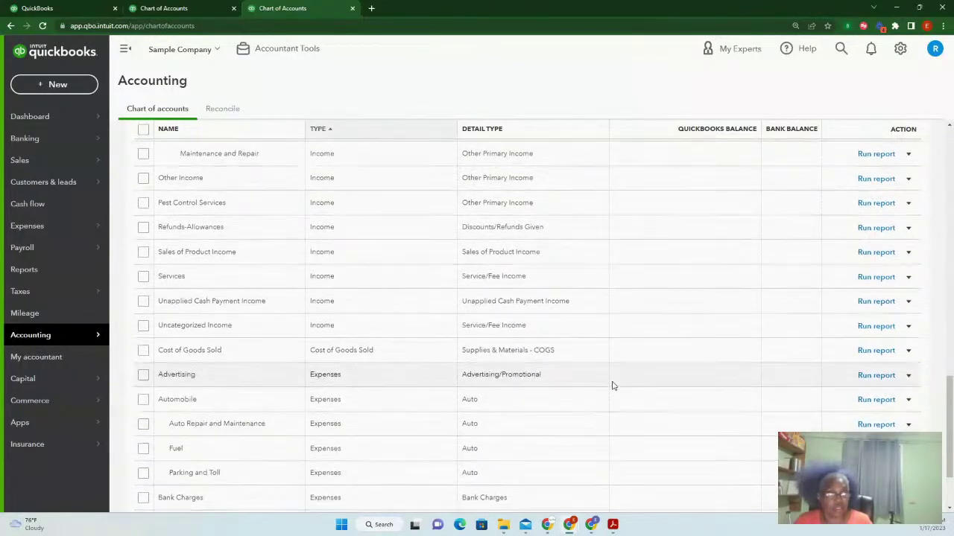
pyautogui.scroll(6, 612, 386)
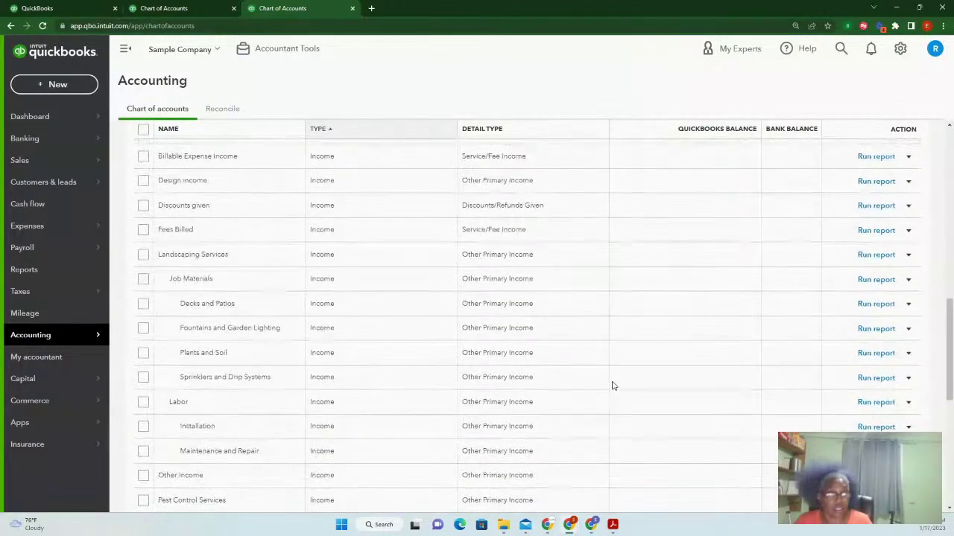
pyautogui.scroll(1, 614, 385)
pyautogui.scroll(3, 614, 383)
pyautogui.scroll(4, 614, 383)
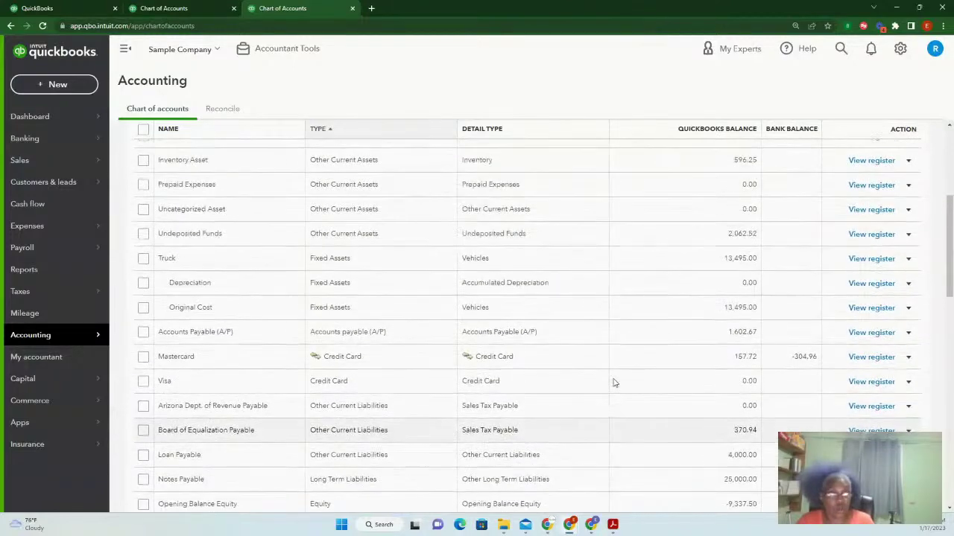
pyautogui.scroll(2, 614, 383)
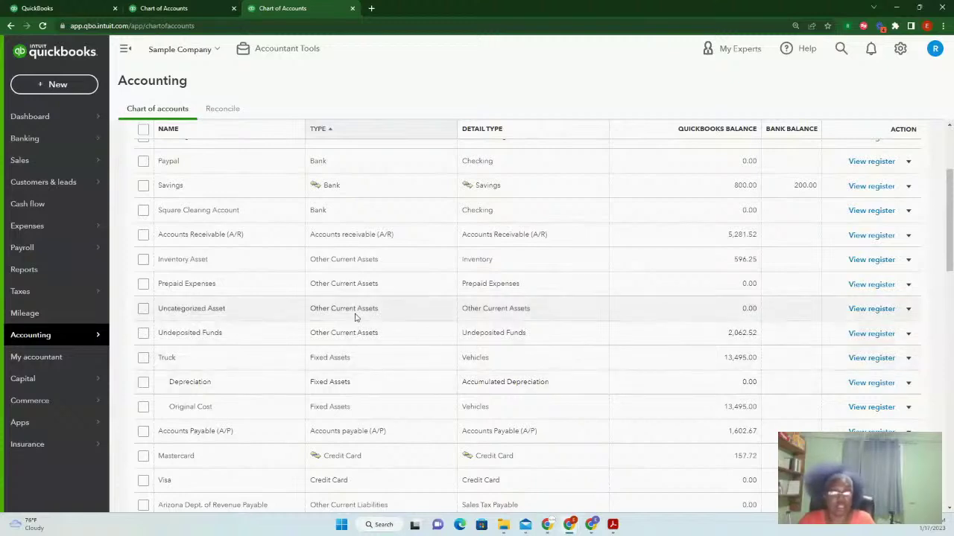
pyautogui.scroll(3, 360, 320)
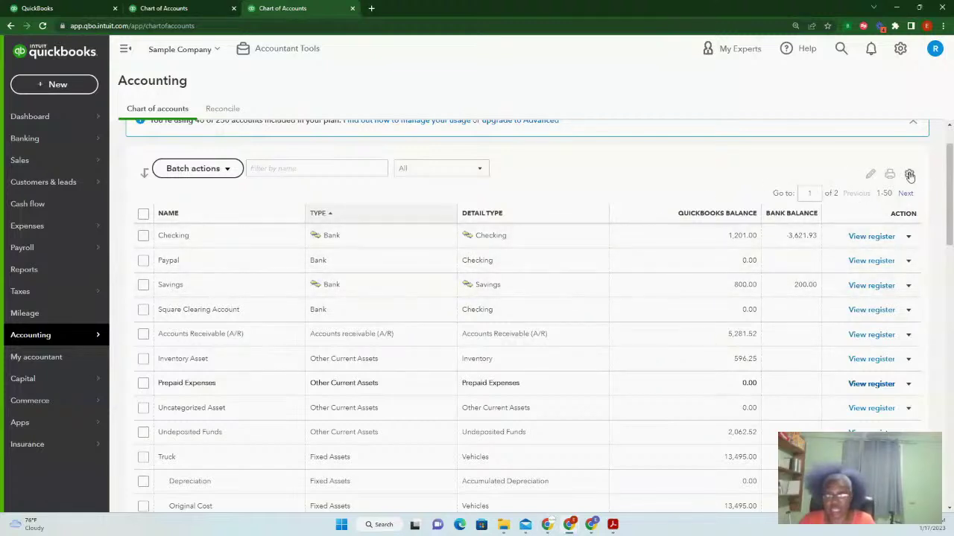
pyautogui.scroll(2, 536, 183)
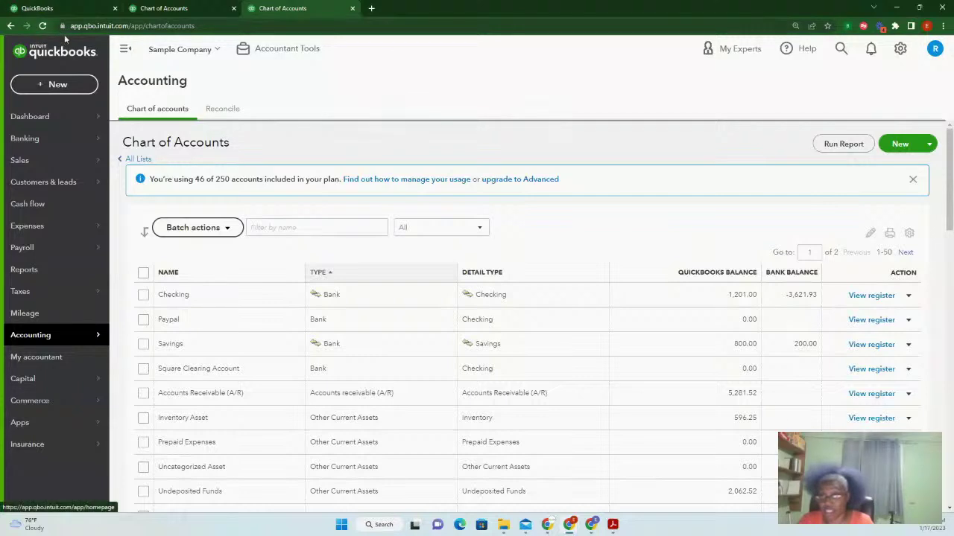
pyautogui.click(93, 28)
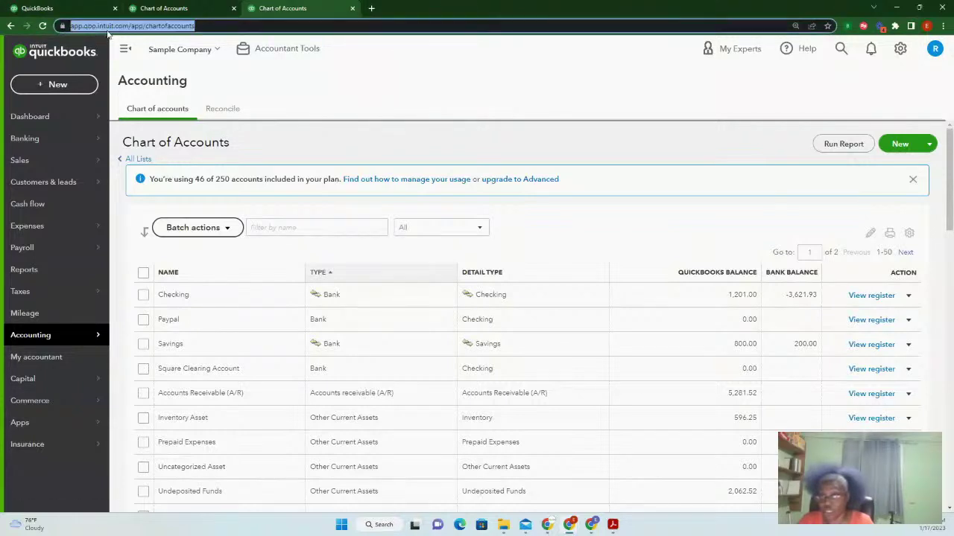
pyautogui.click(95, 31)
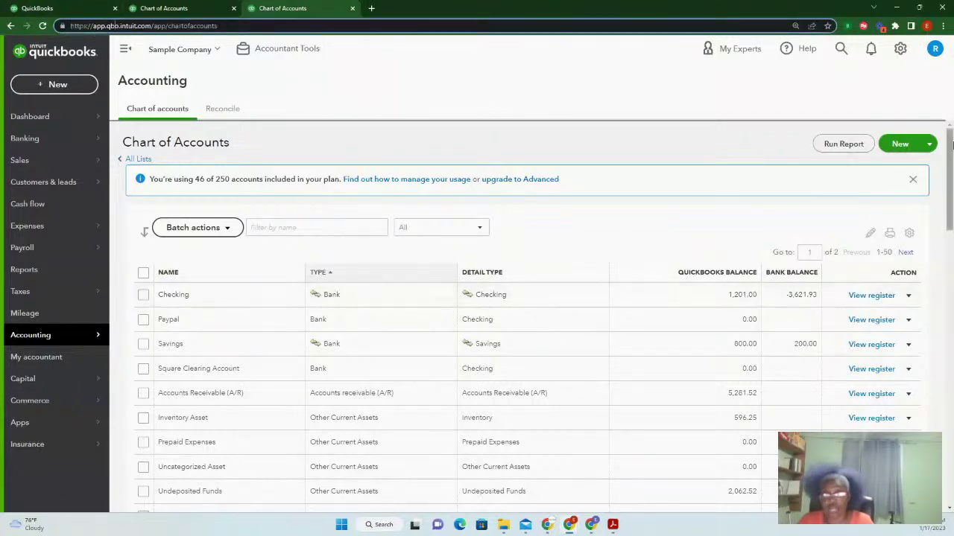
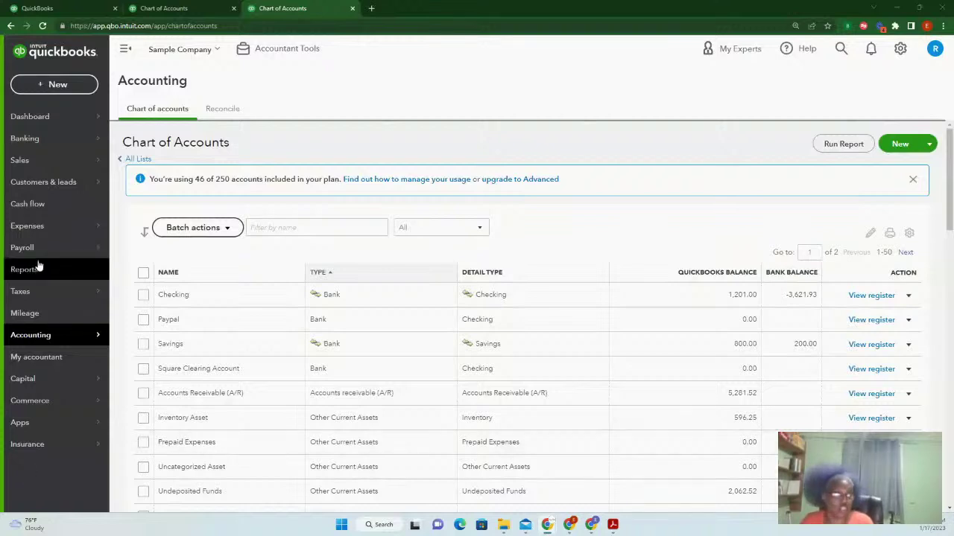
# - Switch to the other Chart of Accounts browser tab and open the Profit and Loss report from the favorite reports
pyautogui.click(187, 10)
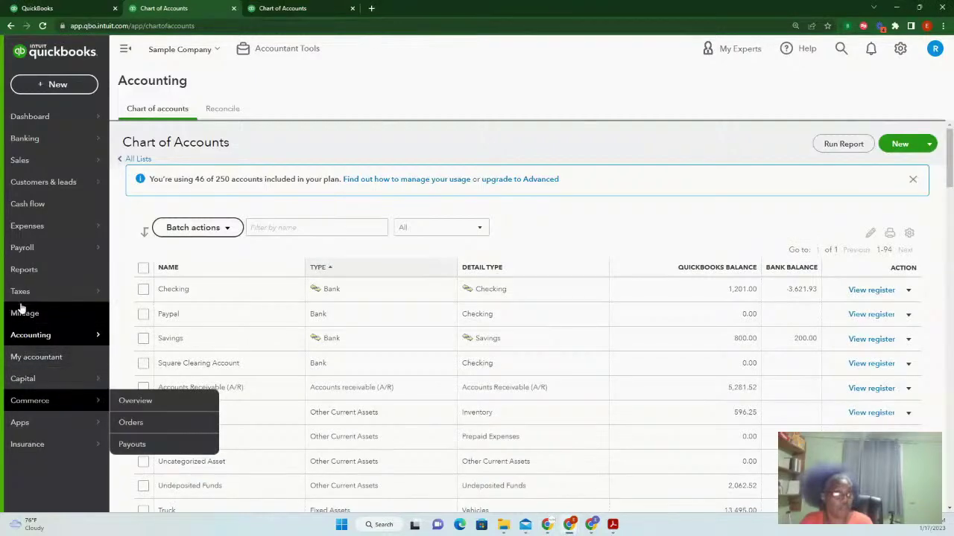
pyautogui.click(26, 256)
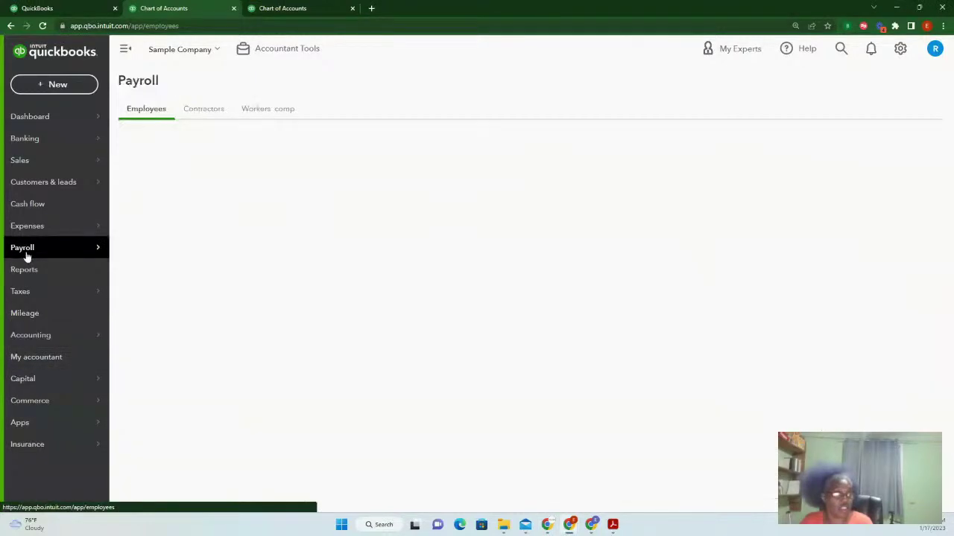
pyautogui.click(29, 276)
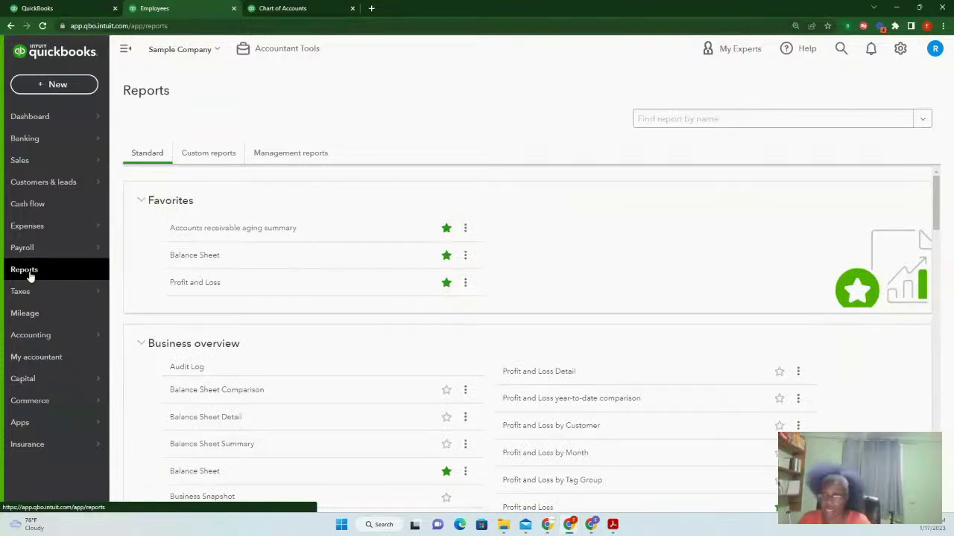
pyautogui.click(196, 283)
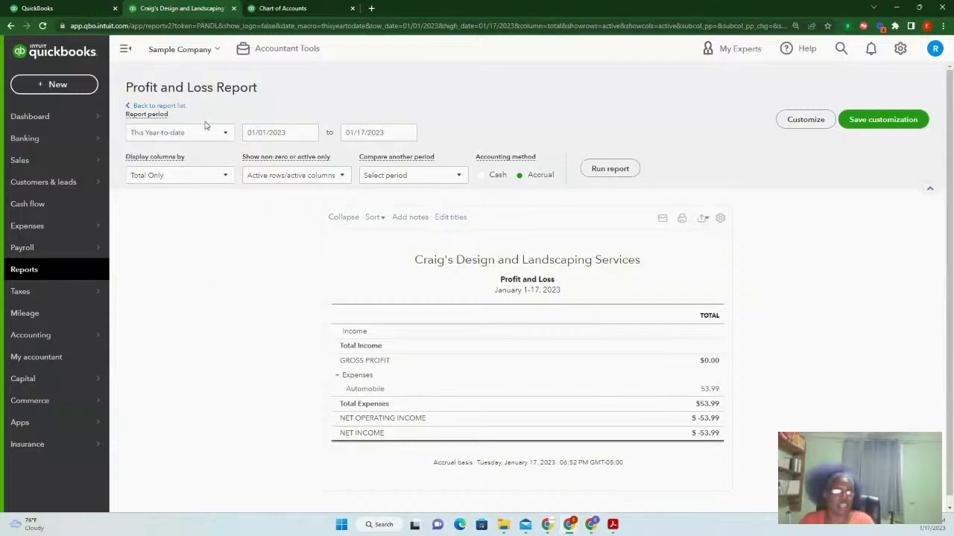
# - Set the Profit and Loss report period to Last Year and run the report
pyautogui.click(227, 135)
pyautogui.scroll(-5, 192, 261)
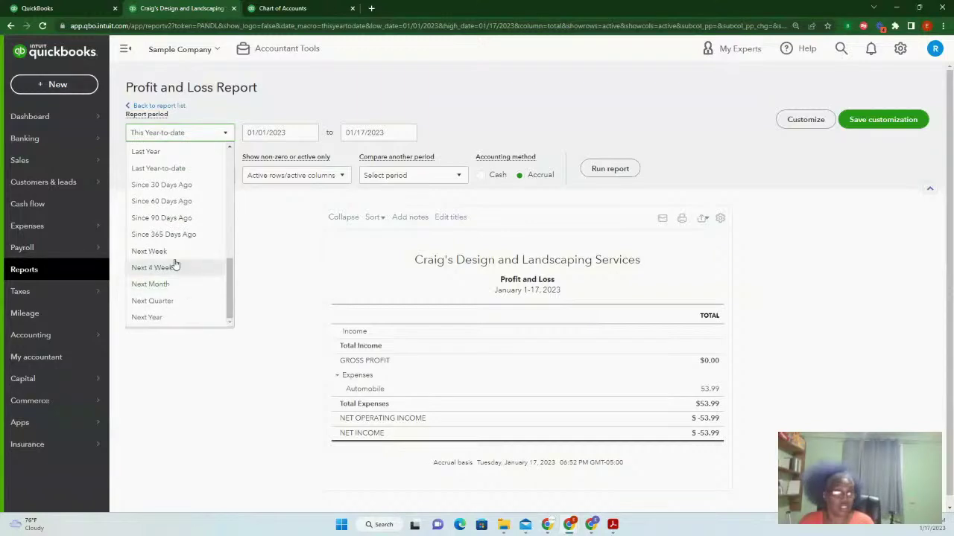
pyautogui.click(159, 154)
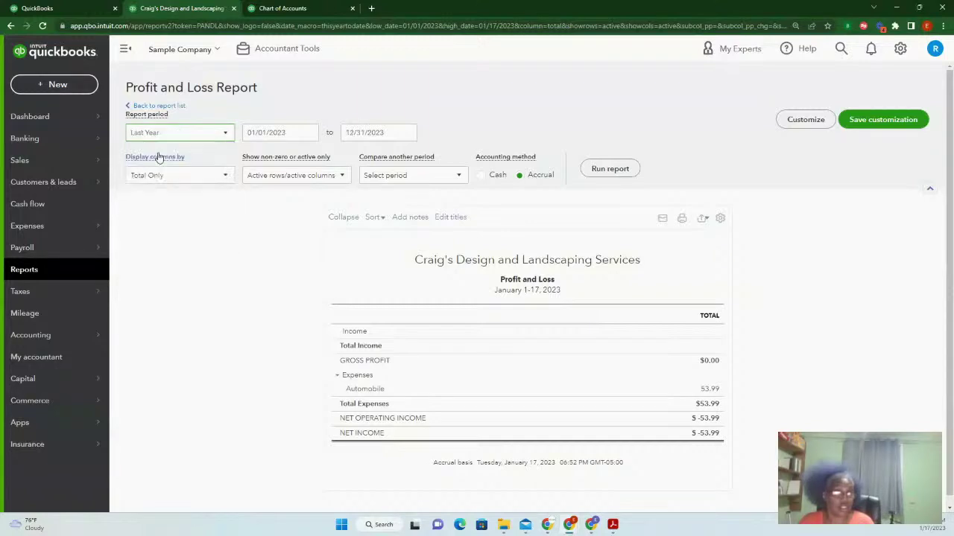
pyautogui.click(607, 169)
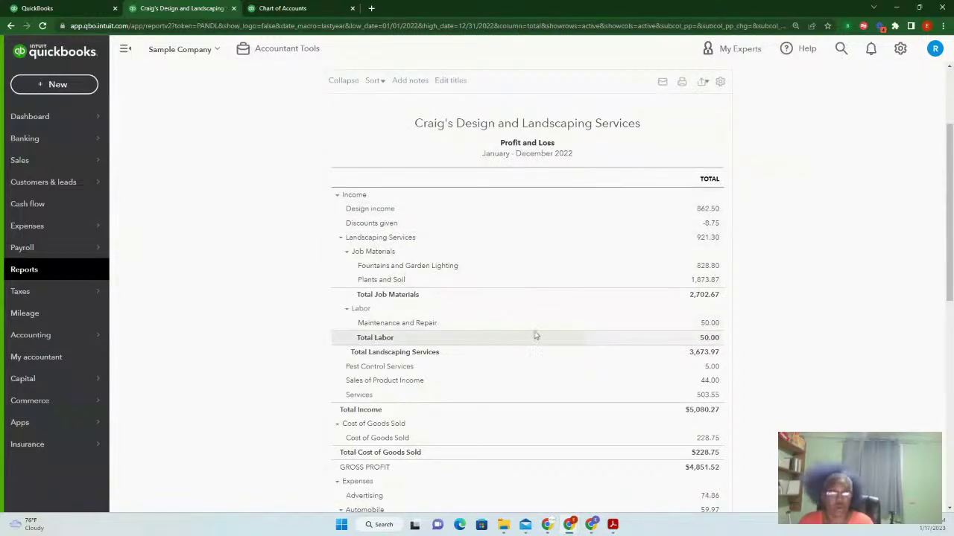
# - Look through the report's income and expense lines and open the transactions behind the Design income total
pyautogui.scroll(-3, 561, 264)
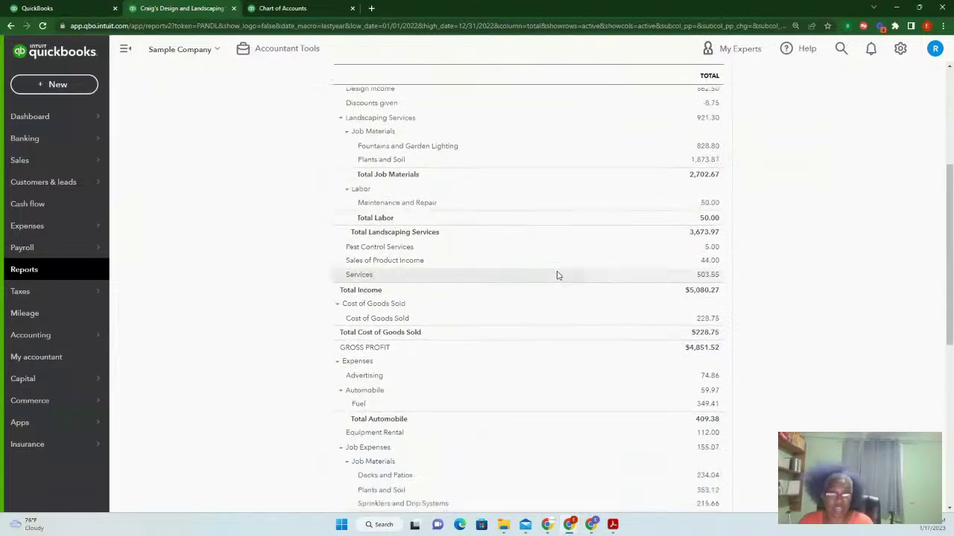
pyautogui.scroll(4, 541, 275)
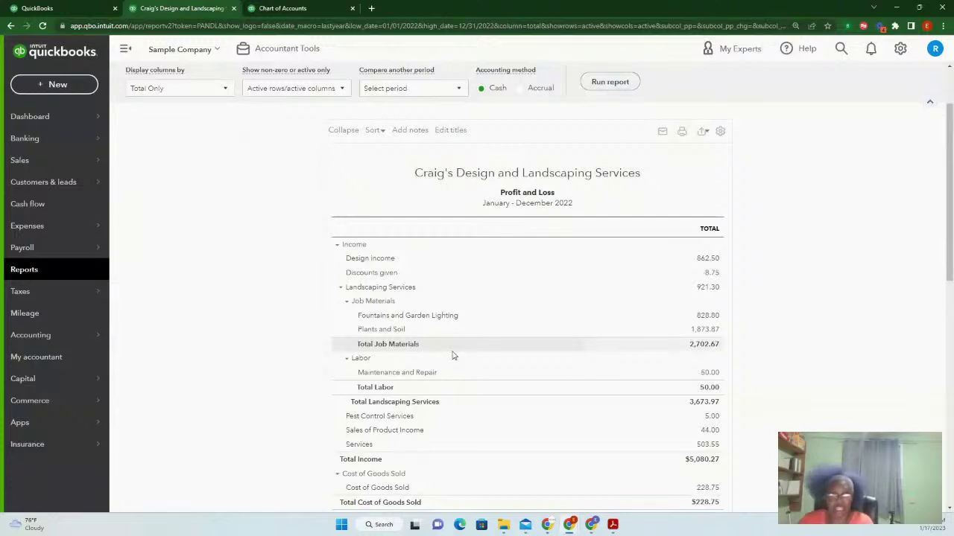
pyautogui.click(707, 259)
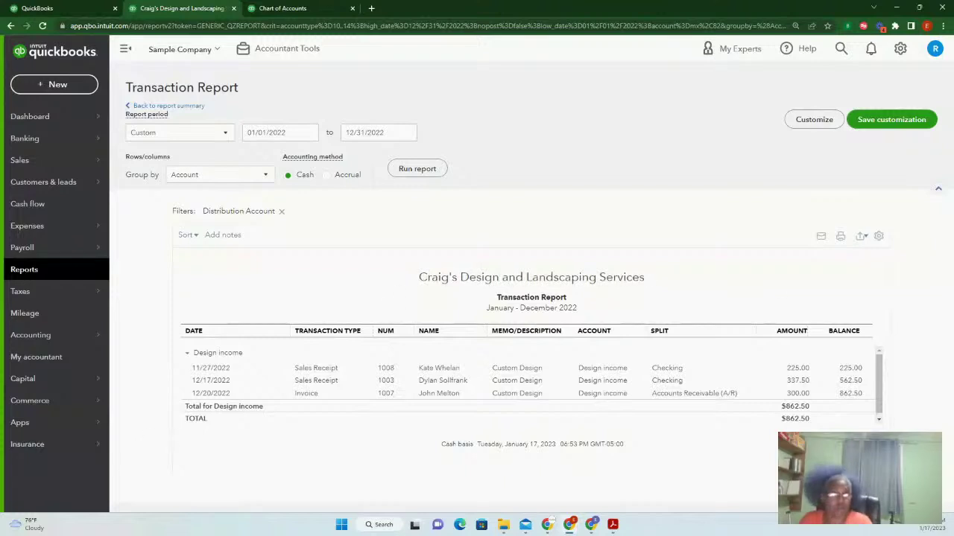
# - Leave the transaction report and open the Sales overview page
pyautogui.click(24, 165)
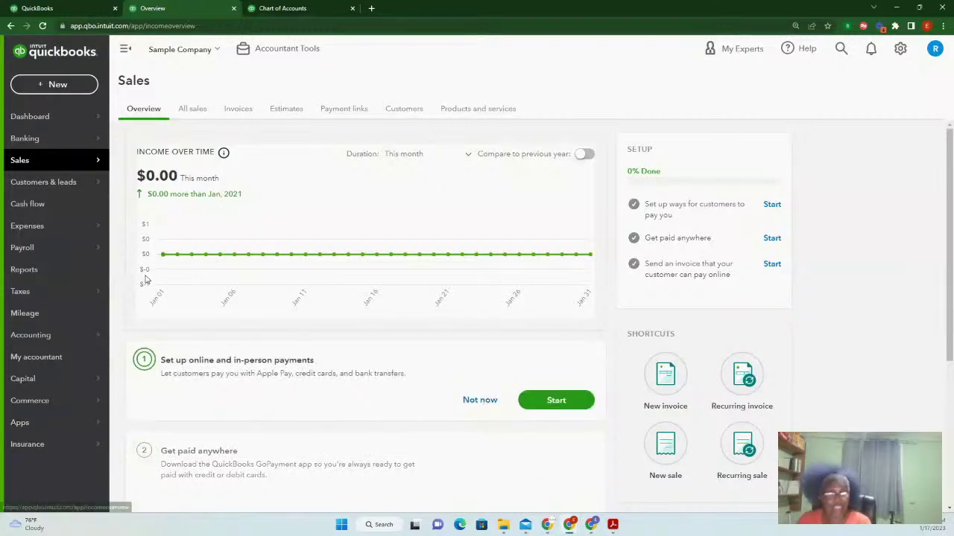
pyautogui.moveTo(34, 223)
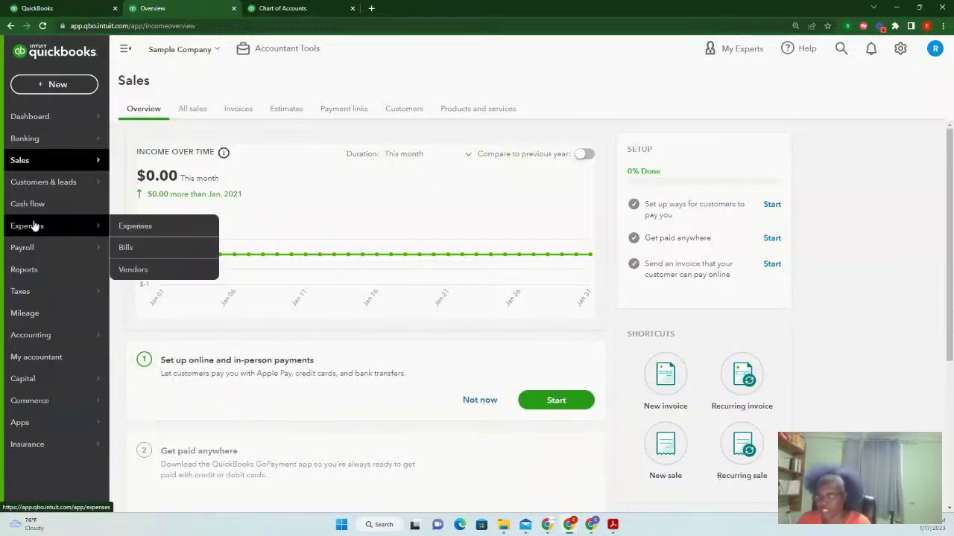